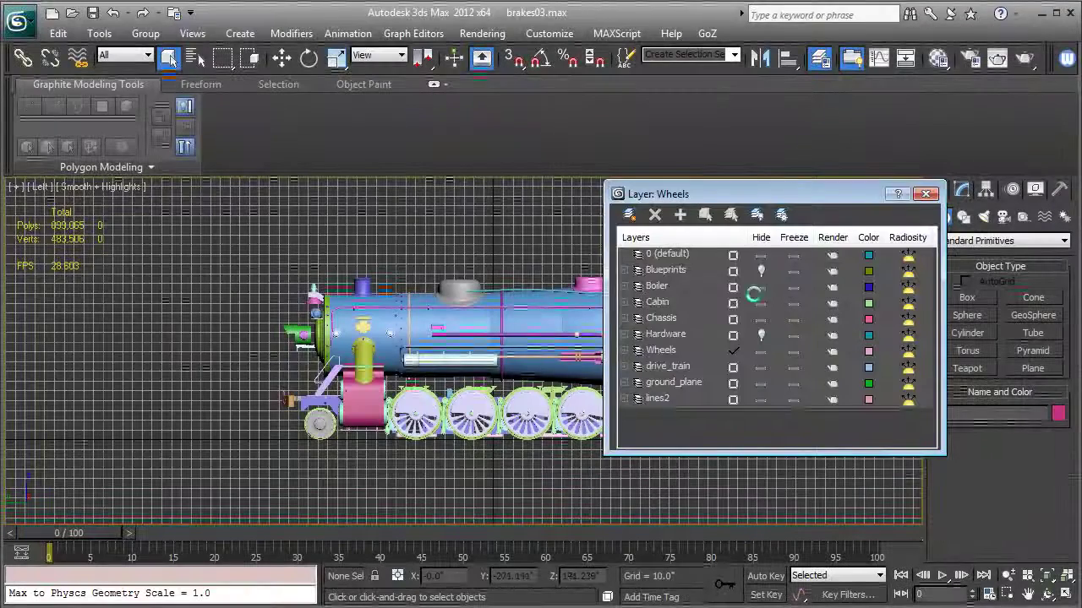
Step: Unhide the Blueprints layer, highlight the Wheels layer and close the layer manager
click(760, 270)
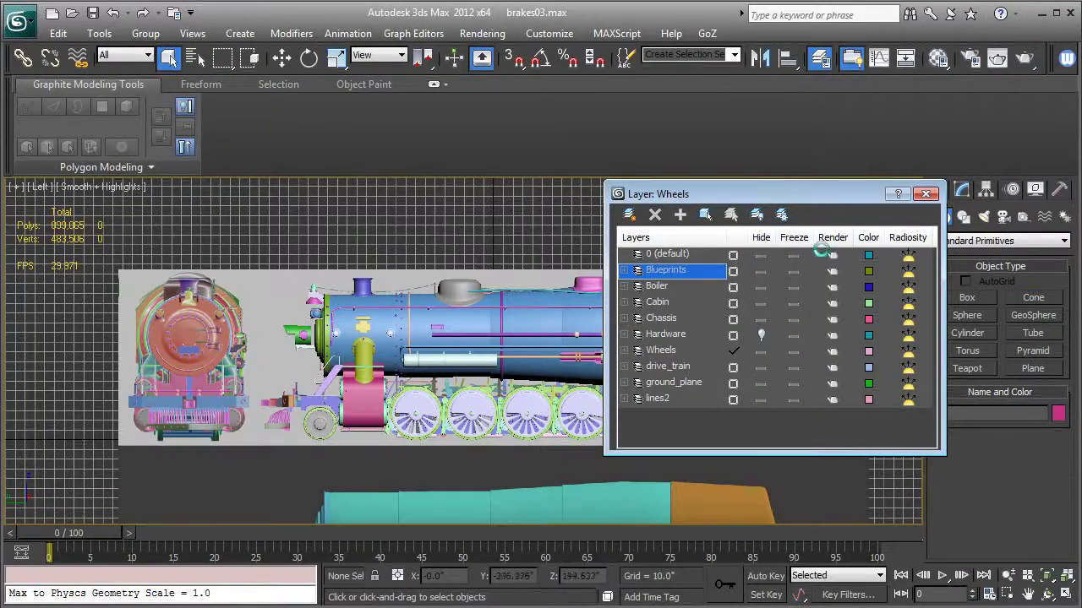
click(667, 351)
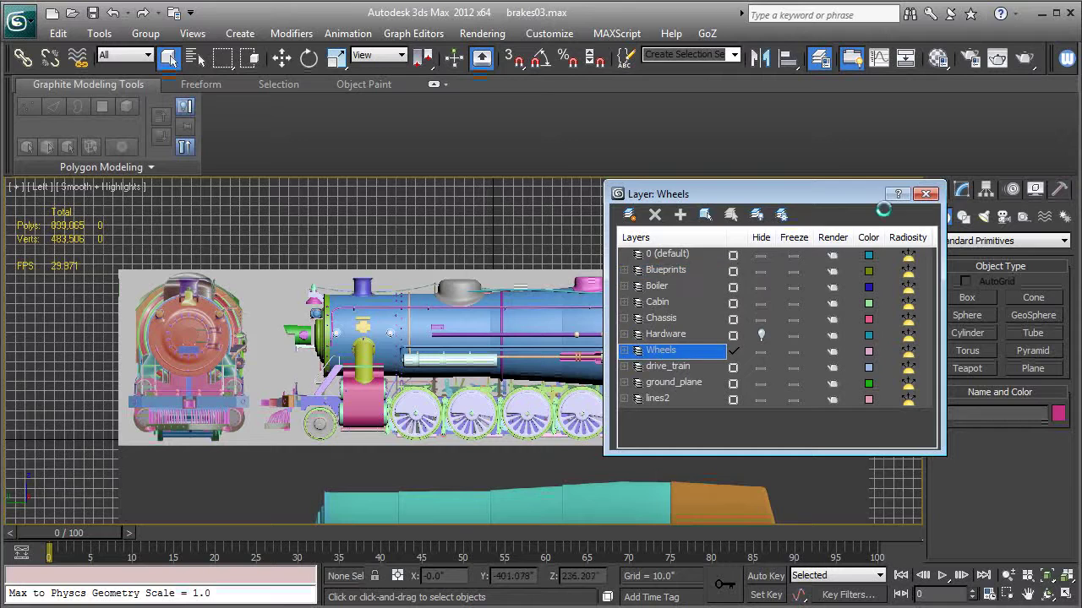
click(926, 193)
Step: Examine the springs above the first driving wheel against the blueprint, comparing shaded and wireframe display
scroll(510, 401, up, 5)
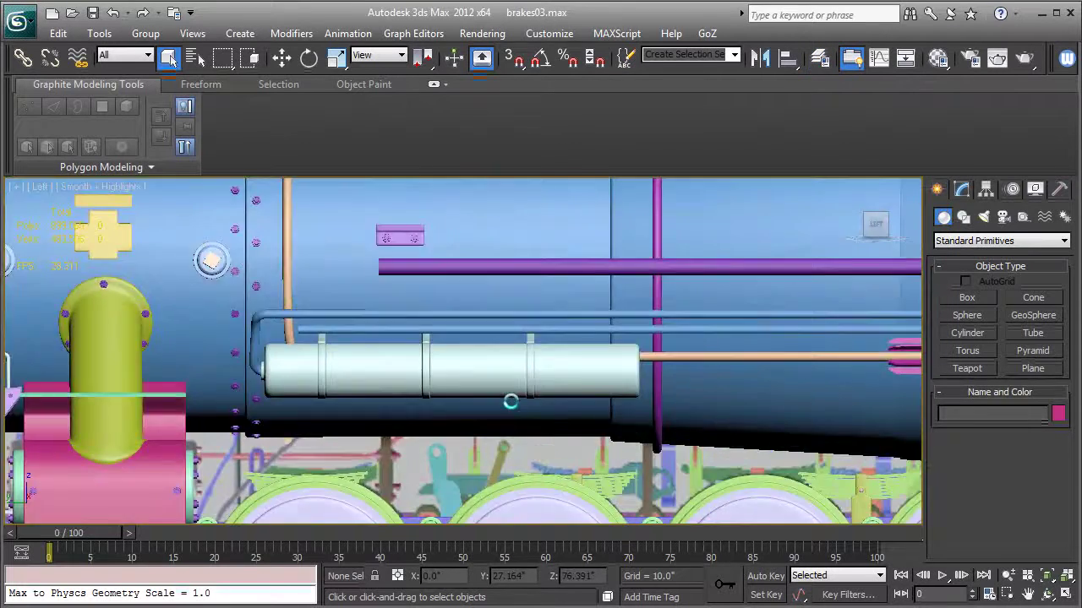
scroll(507, 401, up, 2)
middle_drag(483, 404, 628, 244)
scroll(415, 457, down, 2)
middle_drag(415, 465, 535, 384)
scroll(539, 319, up, 2)
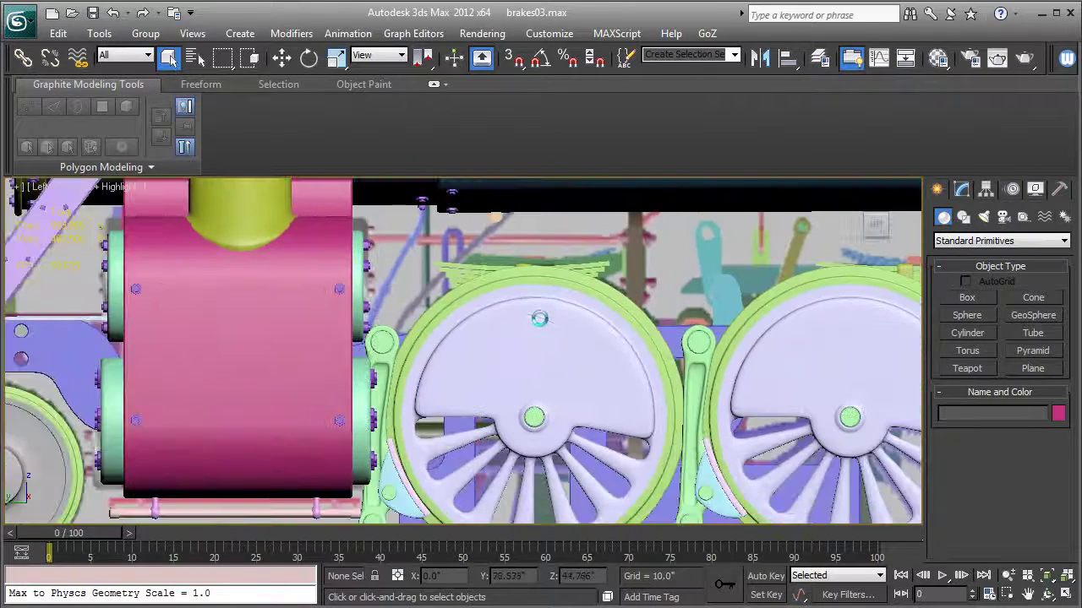
middle_drag(539, 319, 449, 321)
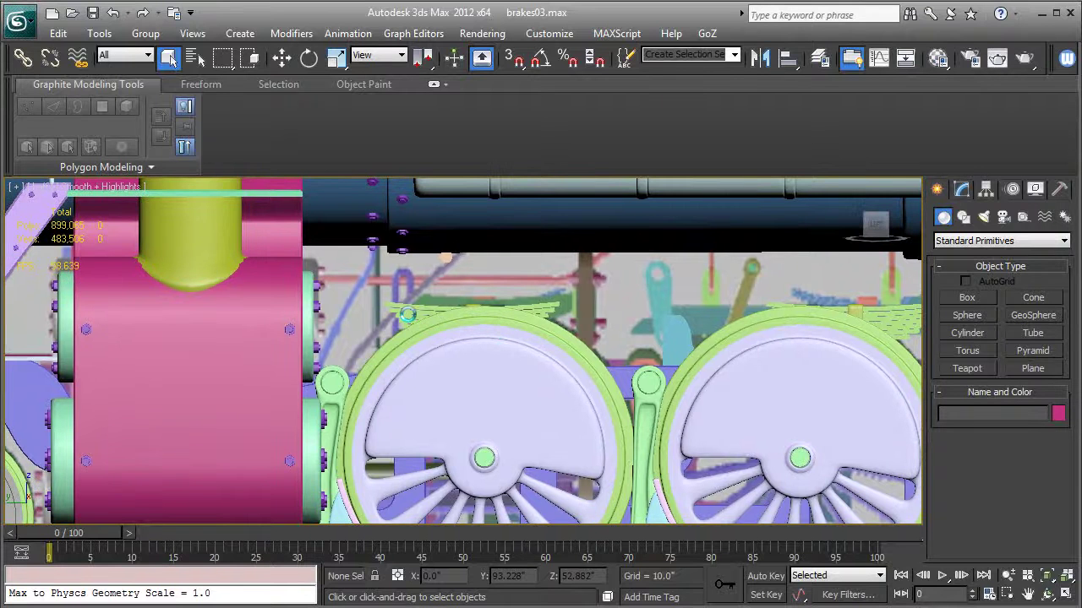
key(F3)
click(407, 311)
key(F3)
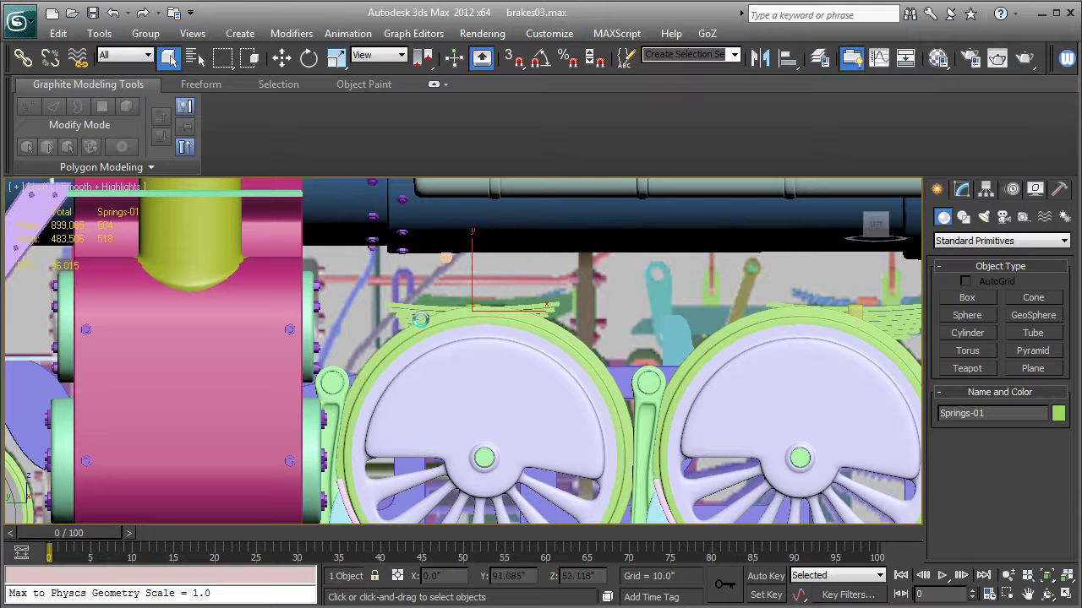
middle_drag(496, 359, 439, 364)
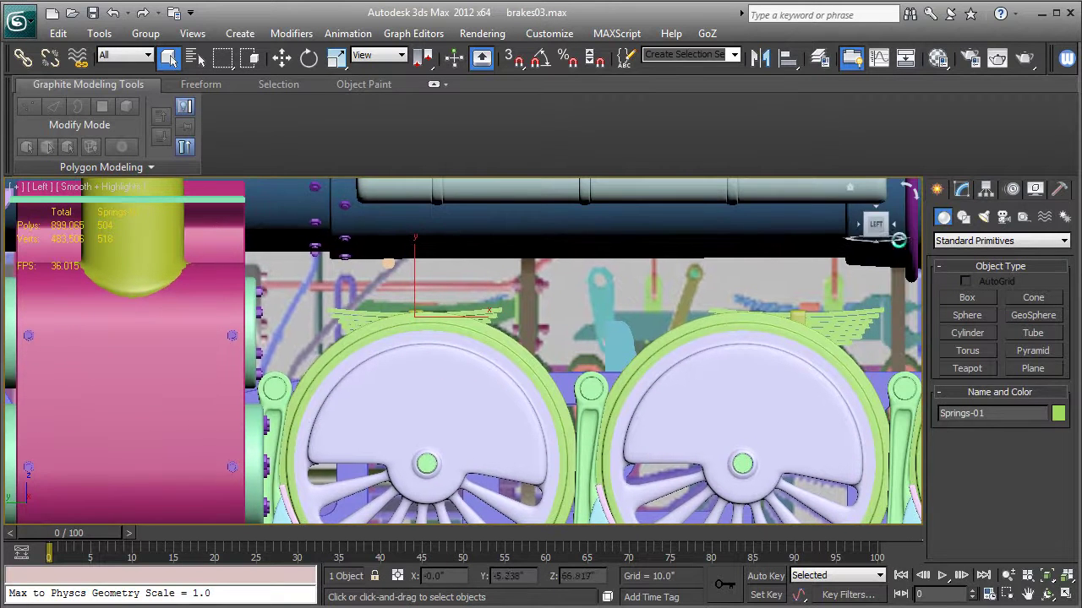
Step: Select the blueprint plane behind the locomotive and isolate it from the rest of the model
click(394, 289)
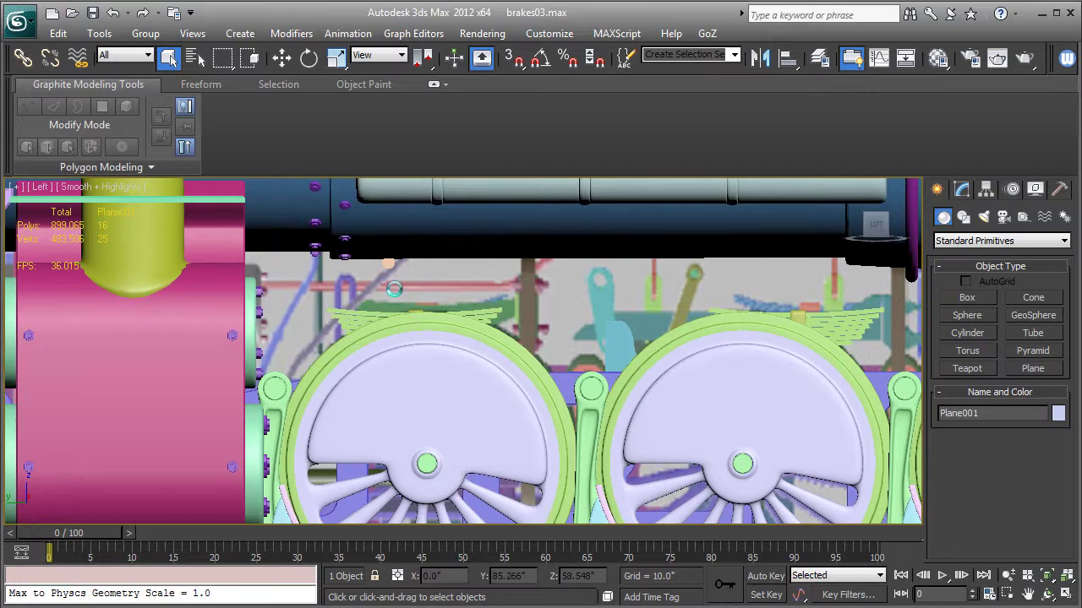
scroll(406, 287, down, 8)
key(F3)
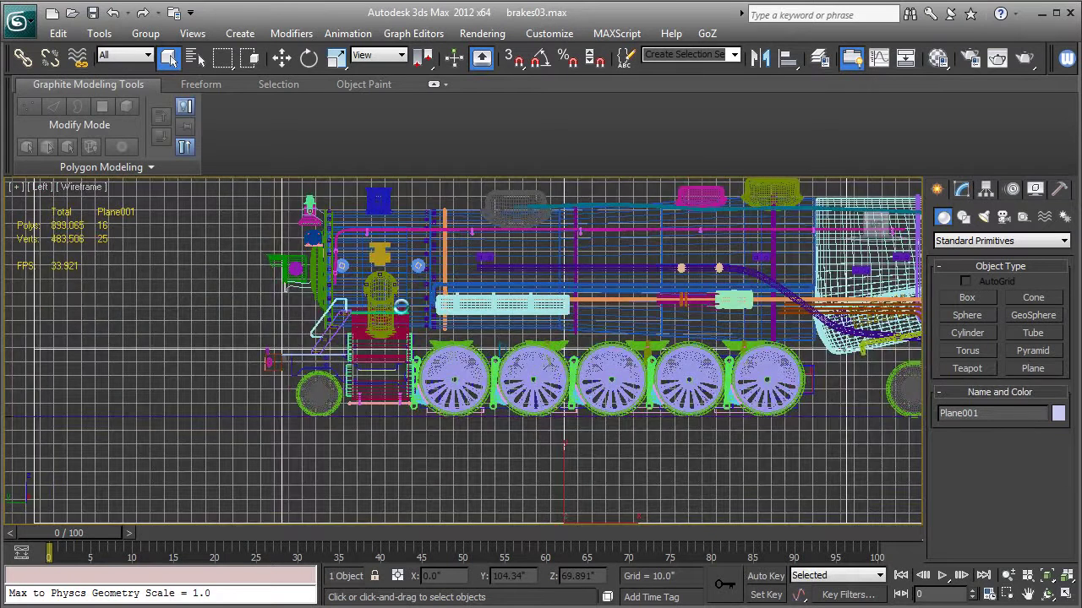
key(F3)
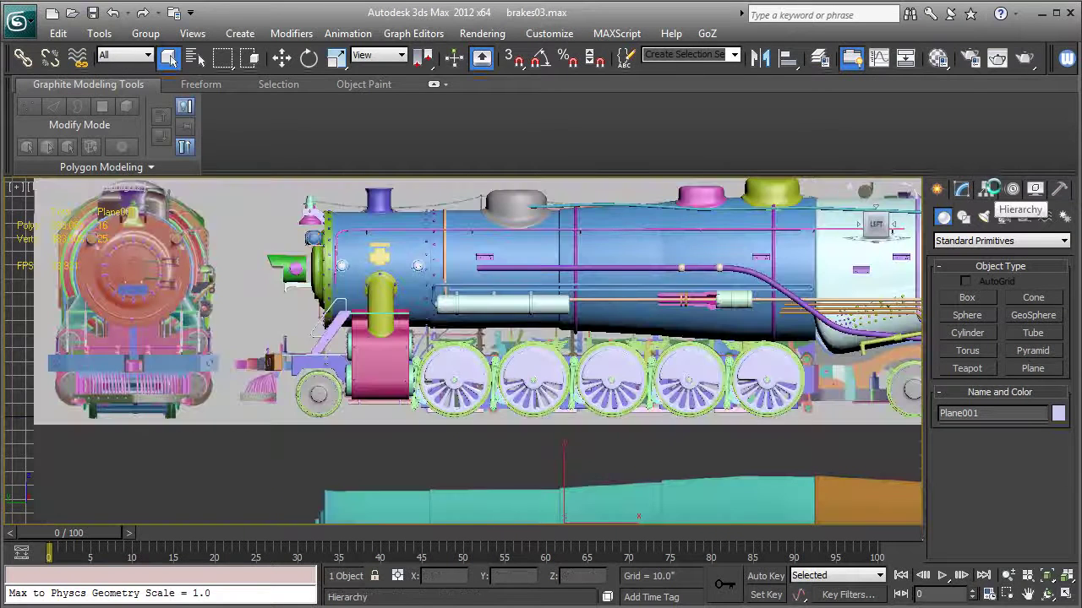
key(alt+q)
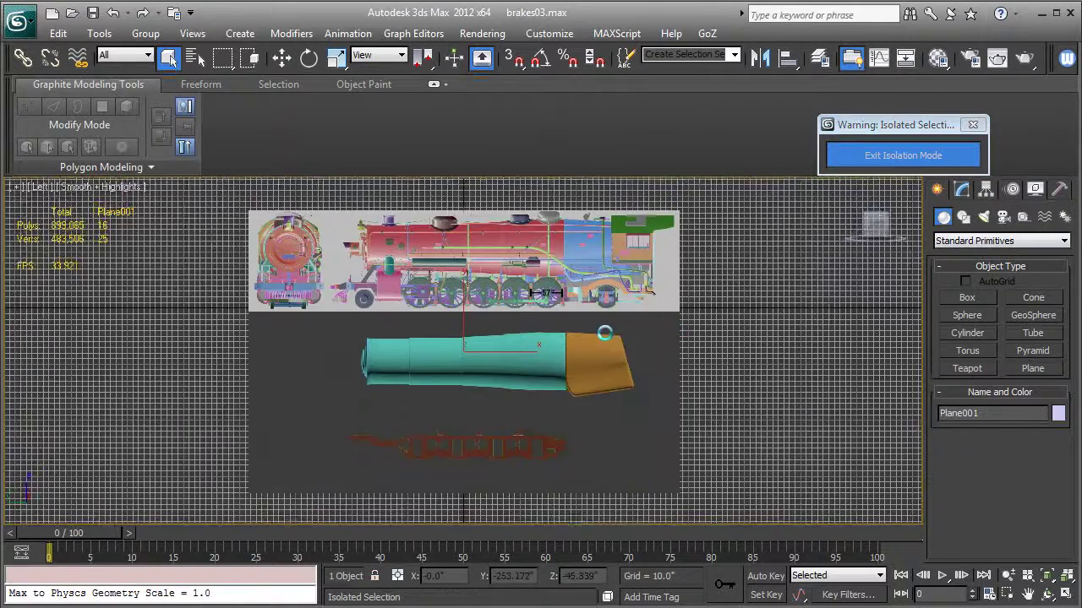
Step: Draw a rectangle about 34.75" long and 3.86" wide over the narrow vertical loop above the first driving wheel, and open its parameters
middle_drag(519, 313, 381, 371)
scroll(749, 410, up, 4)
scroll(775, 409, up, 2)
scroll(781, 409, up, 4)
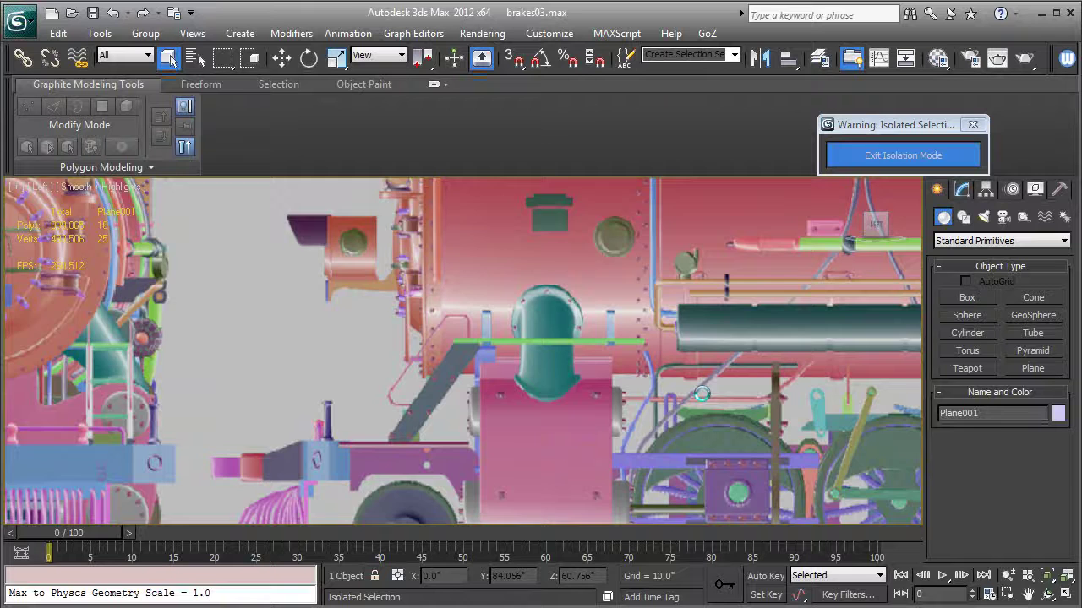
middle_drag(783, 409, 475, 306)
scroll(656, 356, up, 4)
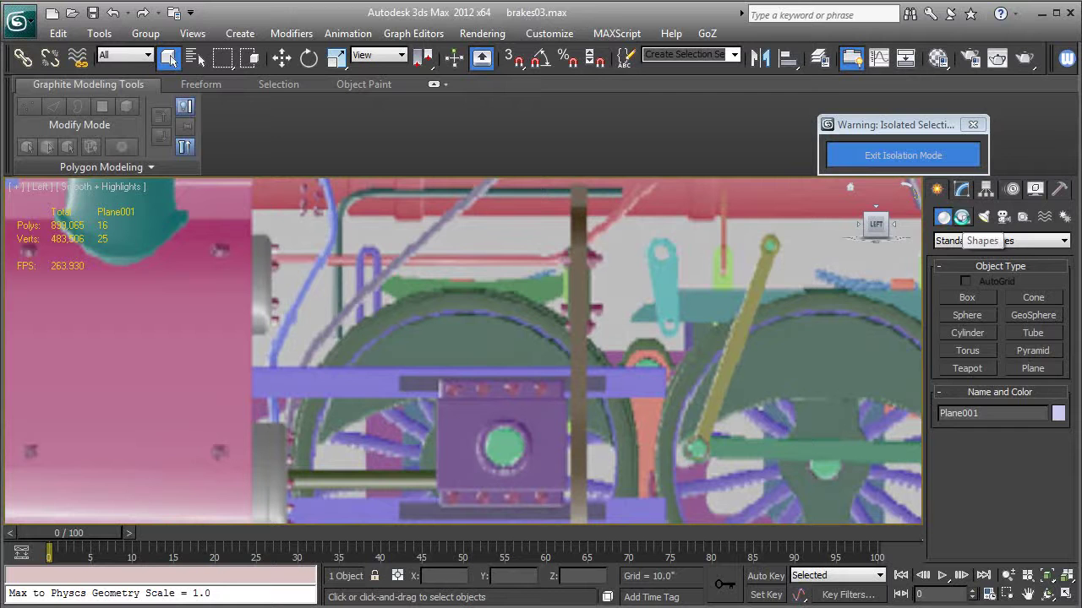
click(961, 218)
click(1011, 310)
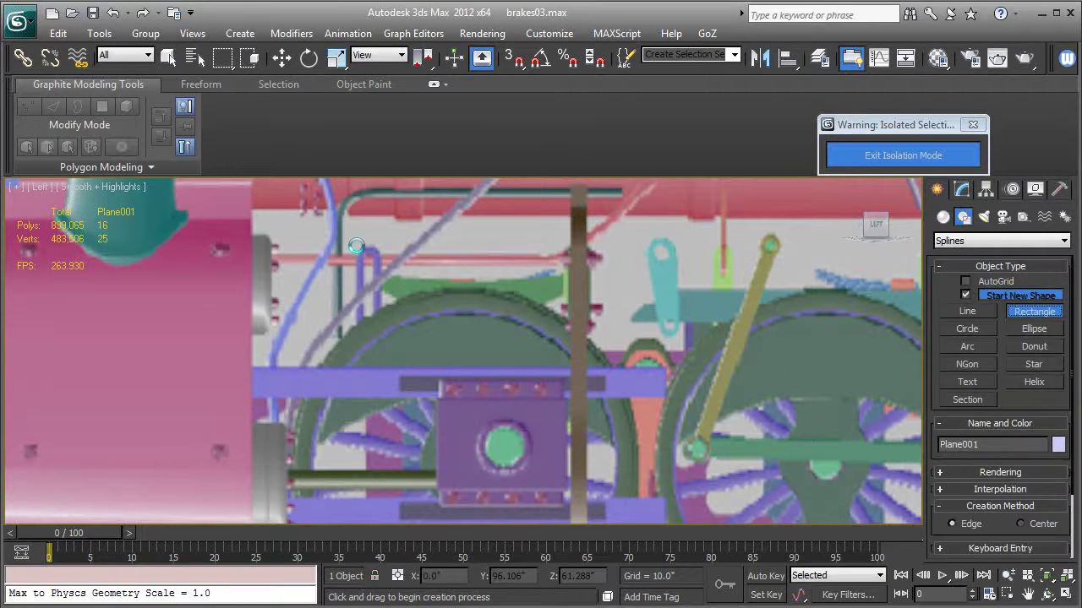
drag(369, 218, 442, 292)
drag(380, 339, 380, 466)
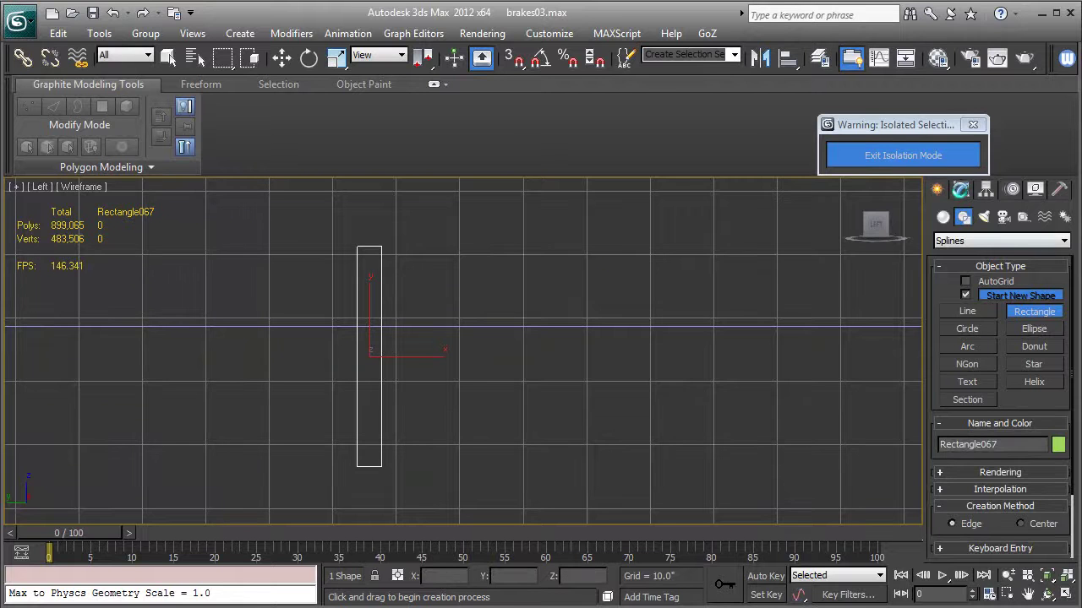
click(960, 189)
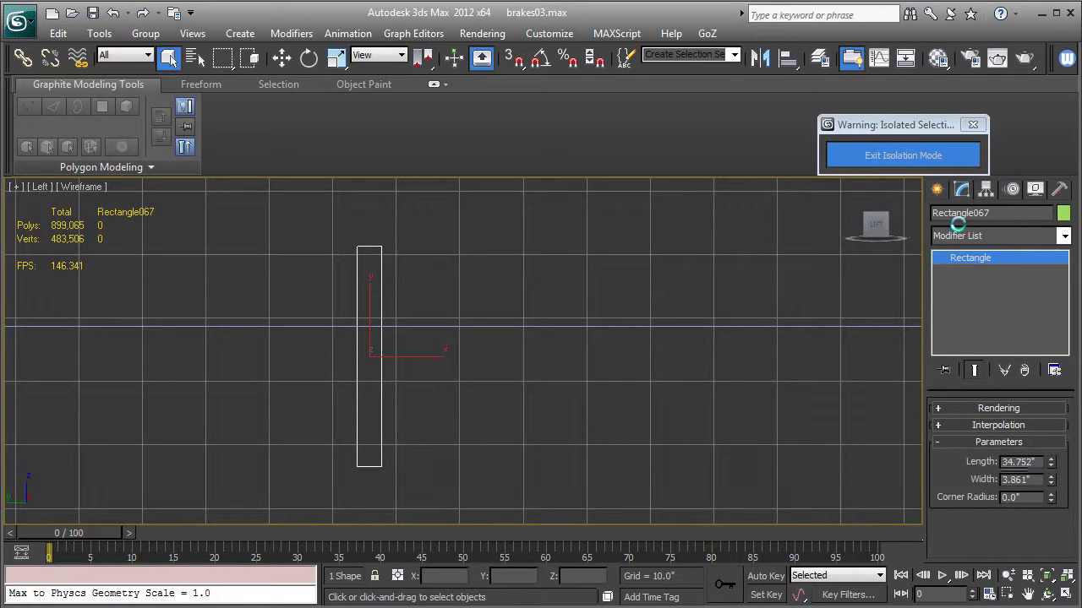
right_click(960, 259)
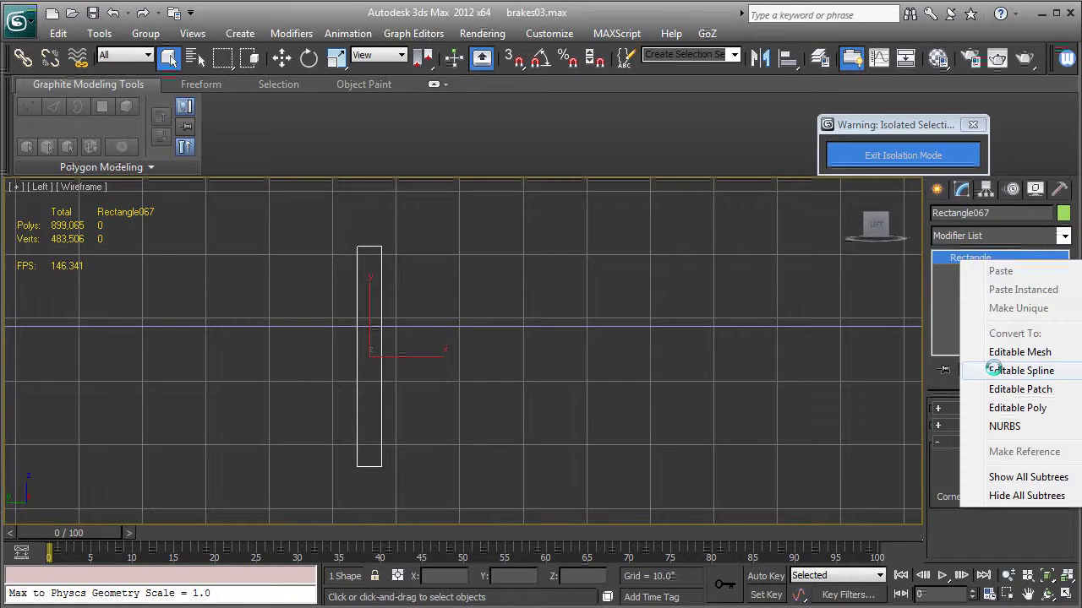
click(997, 370)
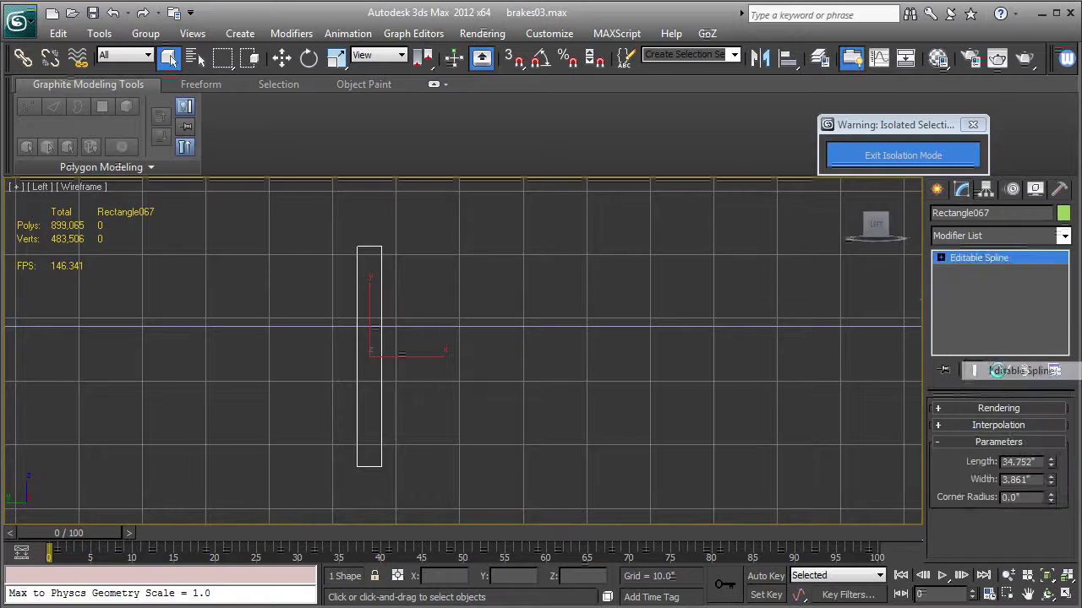
click(941, 257)
key(ctrl+z)
key(ctrl+z)
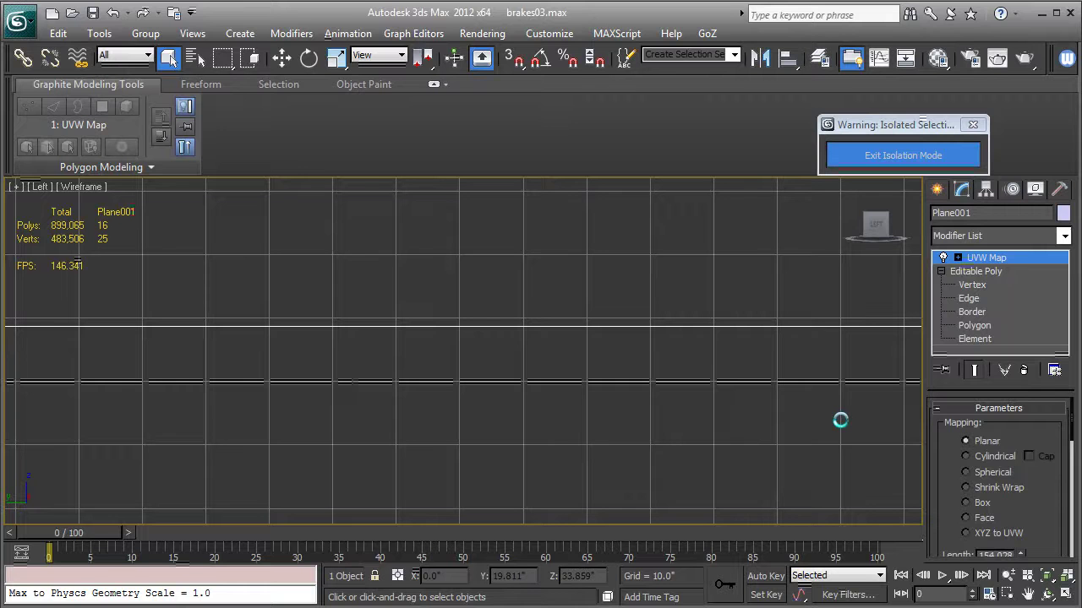
key(ctrl+y)
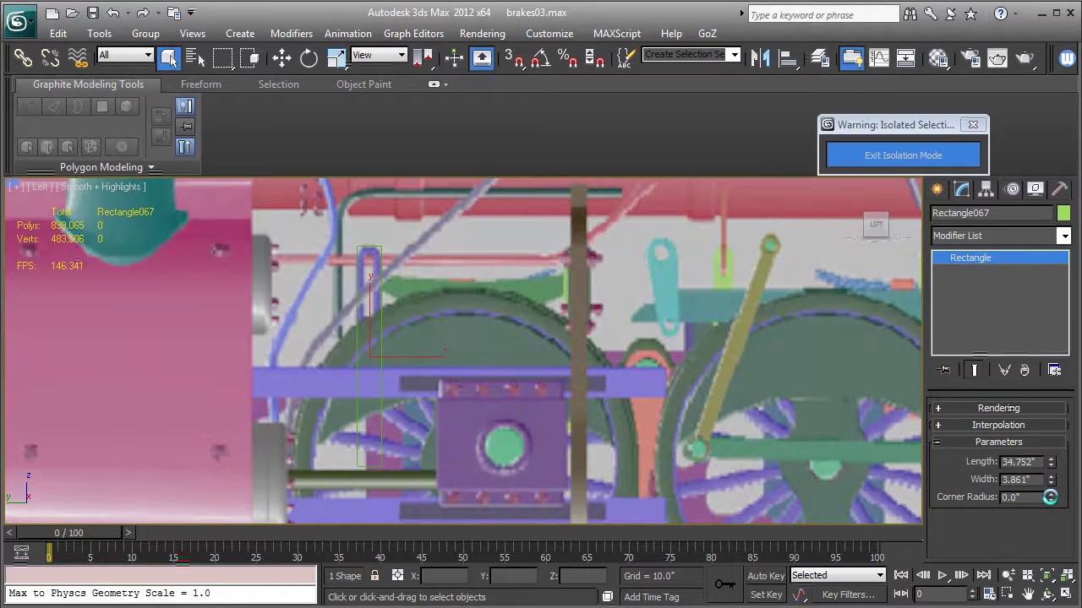
Step: Raise the rectangle's corner radius until both ends are fully rounded, and convert it to an editable spline
drag(1050, 497, 1028, 350)
right_click(967, 257)
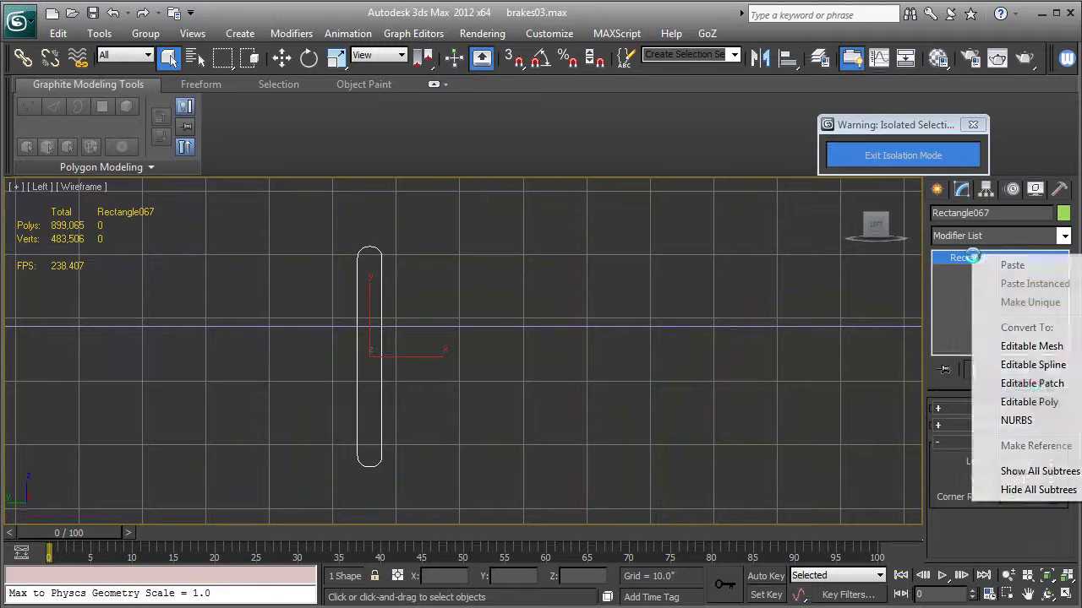
click(1032, 364)
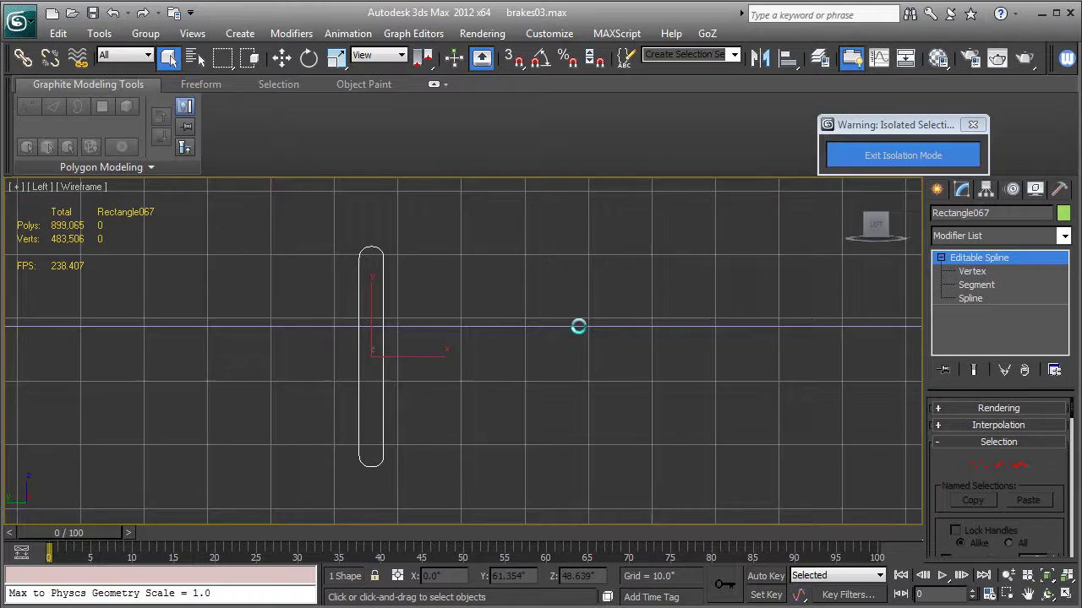
Step: Fuse and weld the two neighbouring vertices at the top of the rounded spline with a 0.1" threshold
middle_drag(577, 326, 632, 330)
click(973, 271)
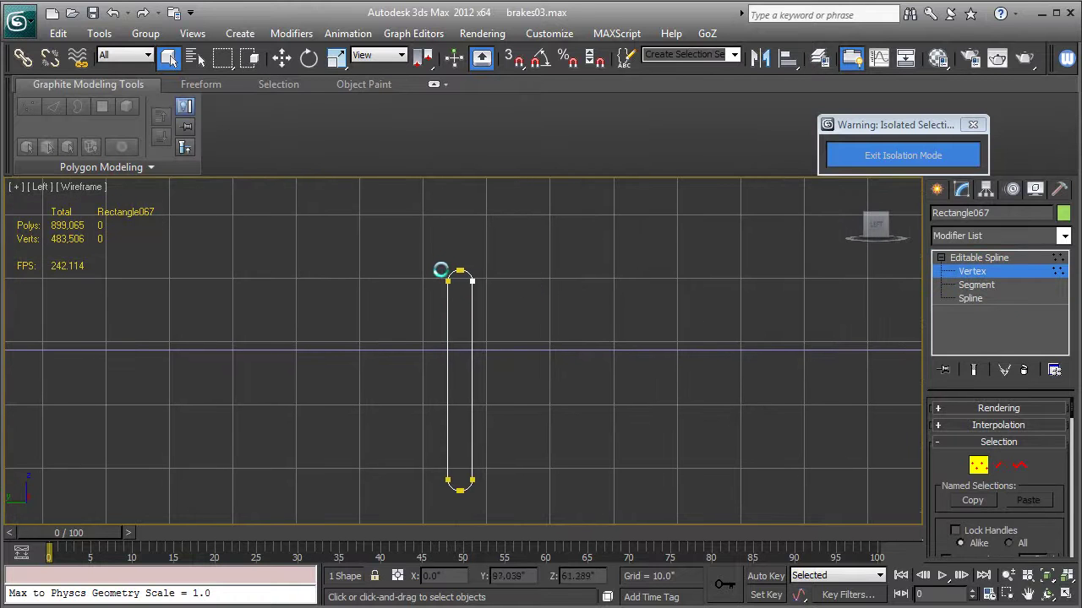
drag(453, 260, 470, 276)
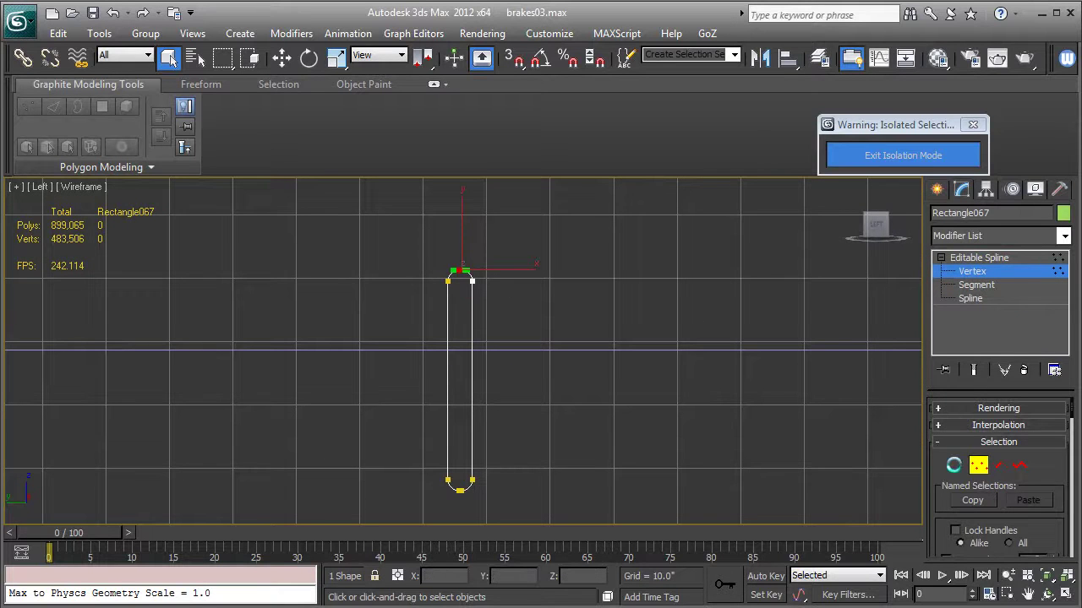
drag(963, 561, 963, 554)
scroll(954, 444, down, 15)
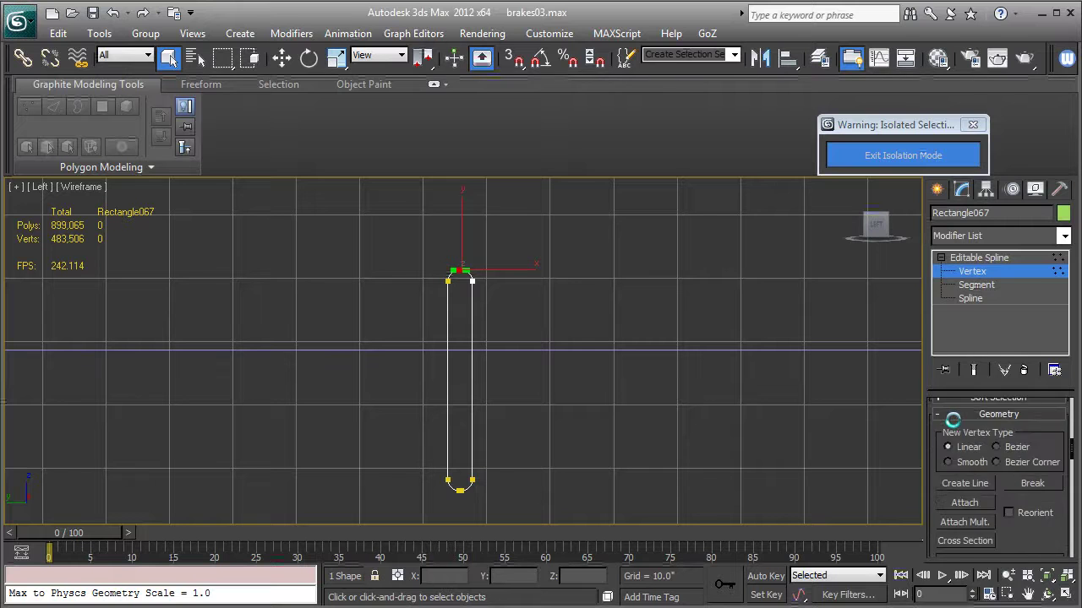
scroll(955, 439, down, 8)
scroll(1014, 457, up, 4)
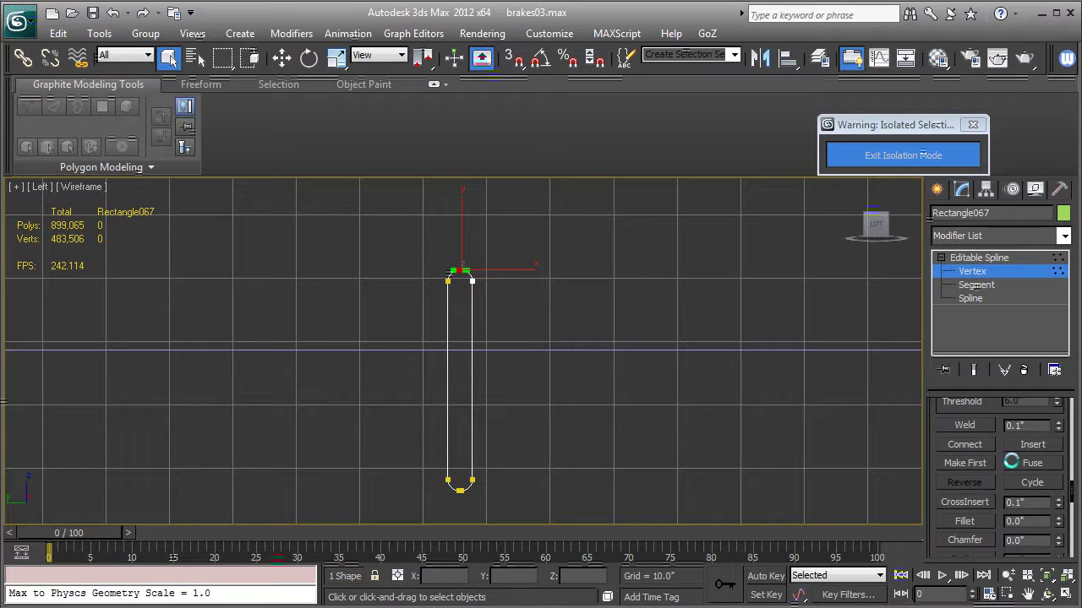
click(1024, 463)
click(964, 425)
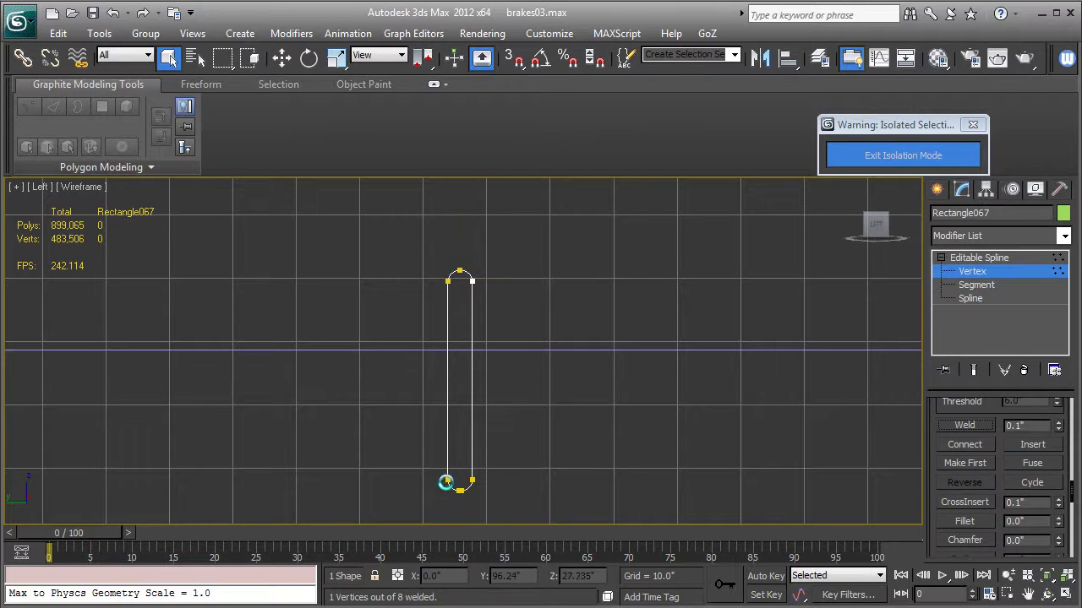
Step: Fuse and weld the two neighbouring vertices at the bottom of the rounded spline with a 0.1" threshold
drag(444, 499, 474, 483)
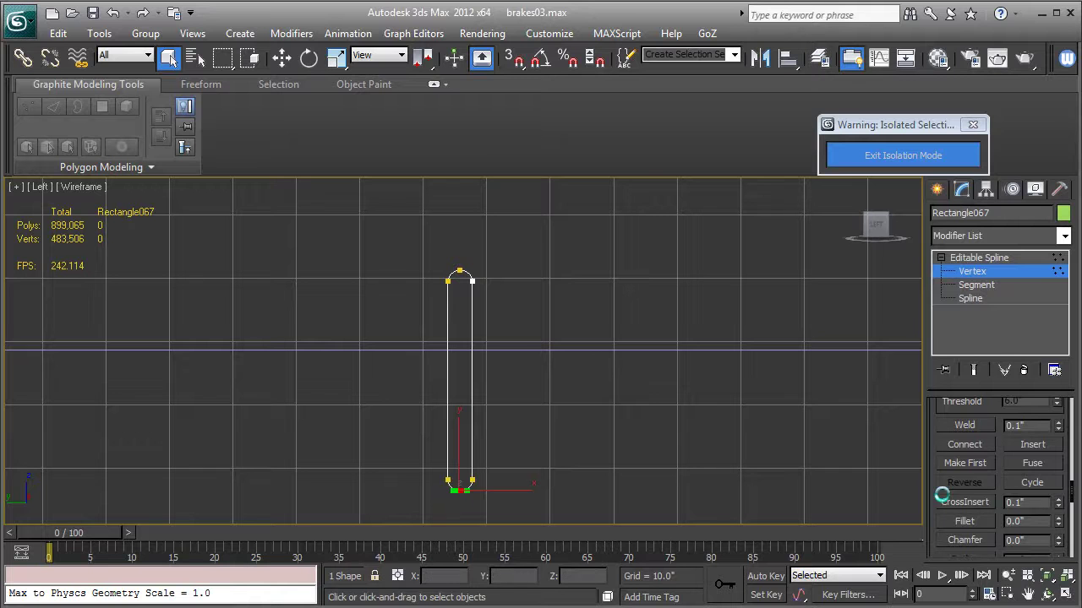
click(1029, 463)
click(964, 425)
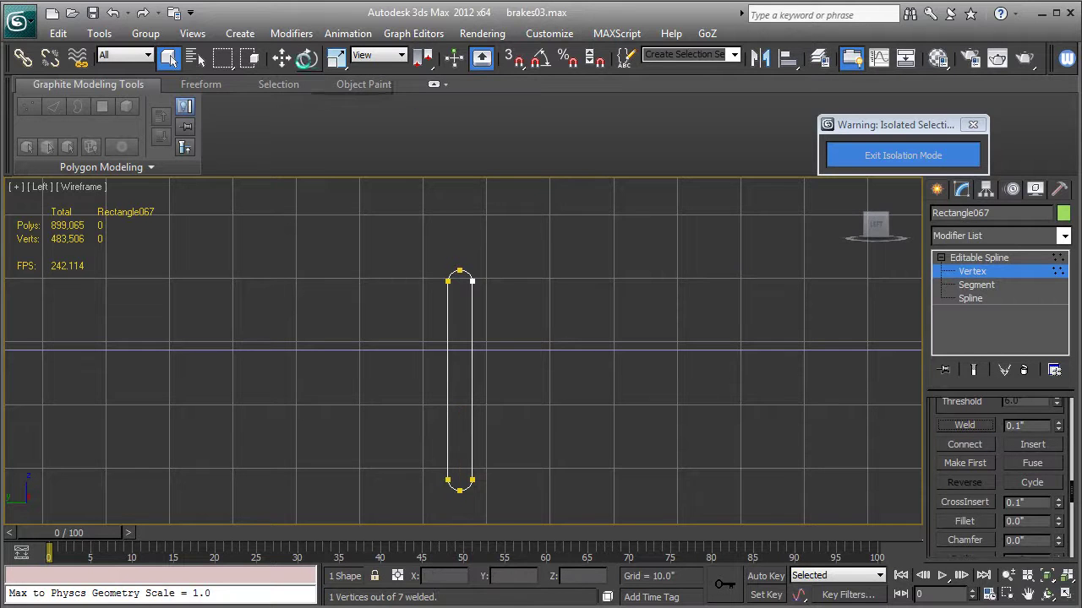
Step: Clone the rounded outline as a copy and scale it to about 57.6% in X and 92.4% in Y inside the original
scroll(507, 380, up, 5)
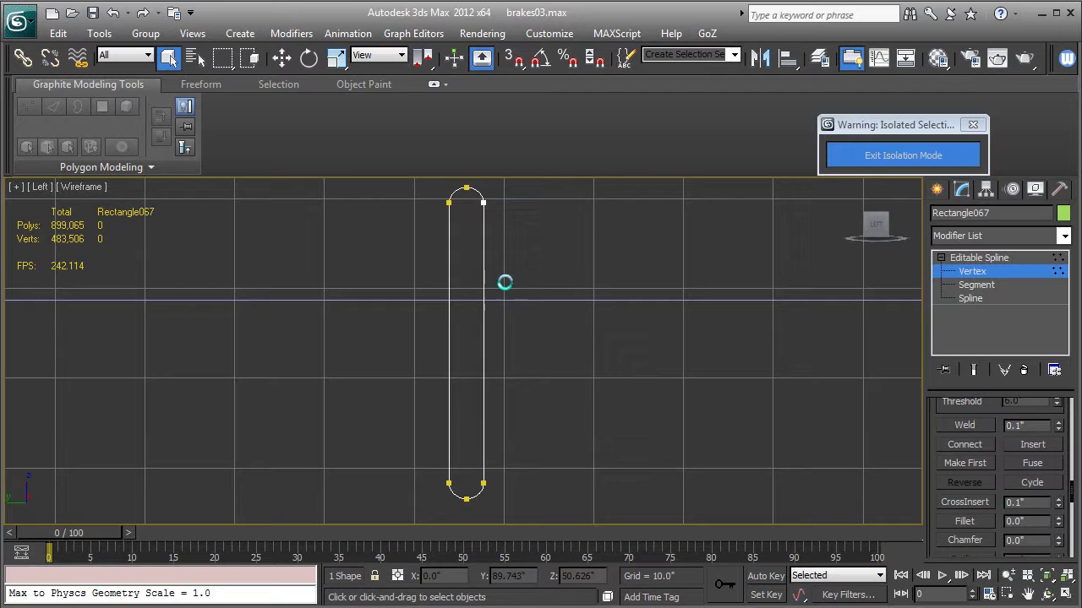
click(336, 58)
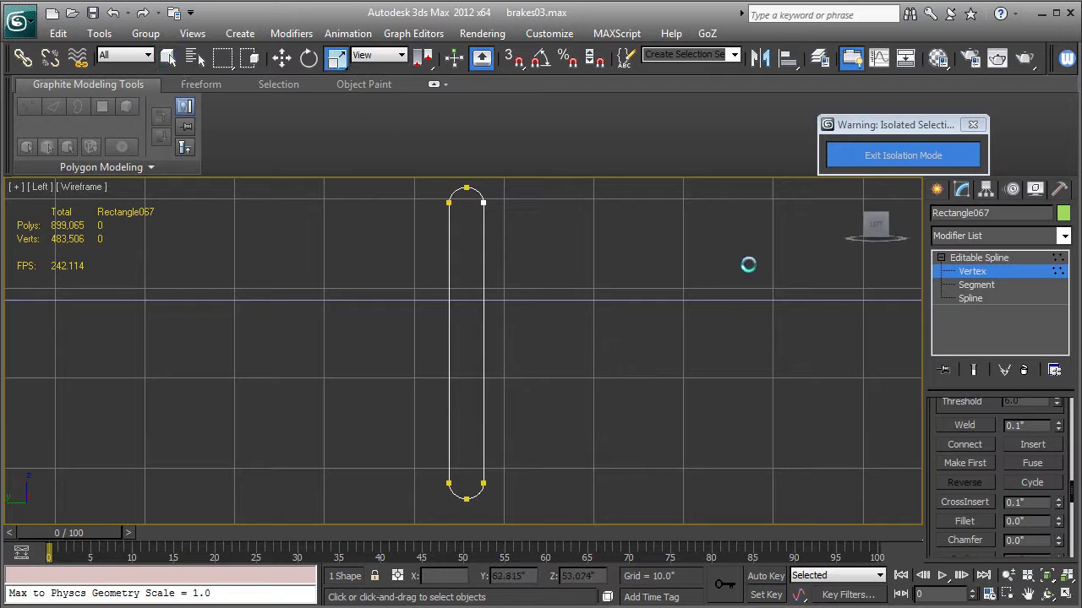
click(997, 258)
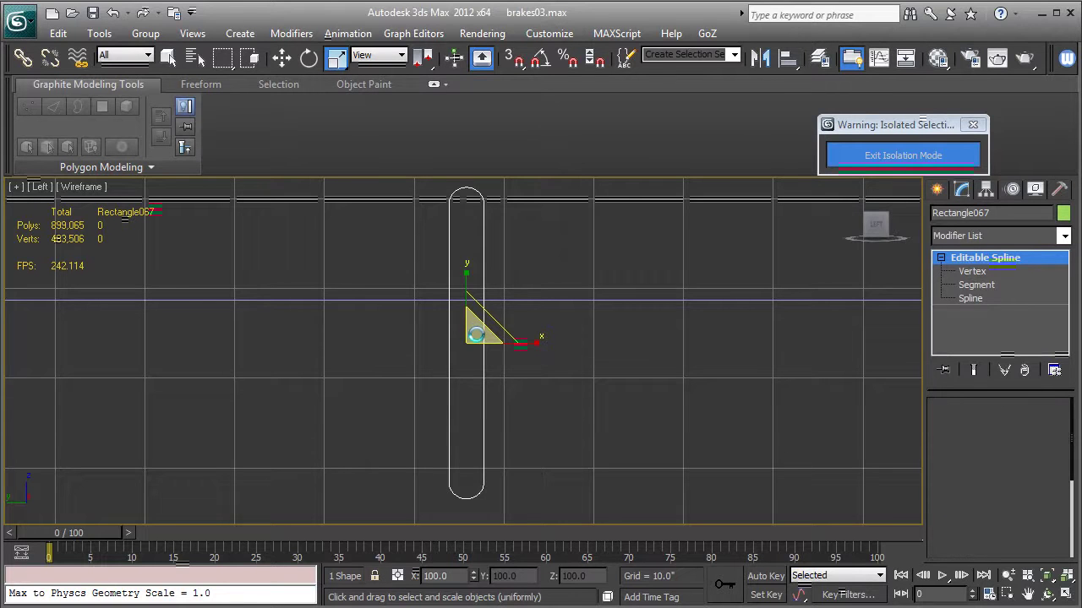
shift+drag(476, 332, 476, 342)
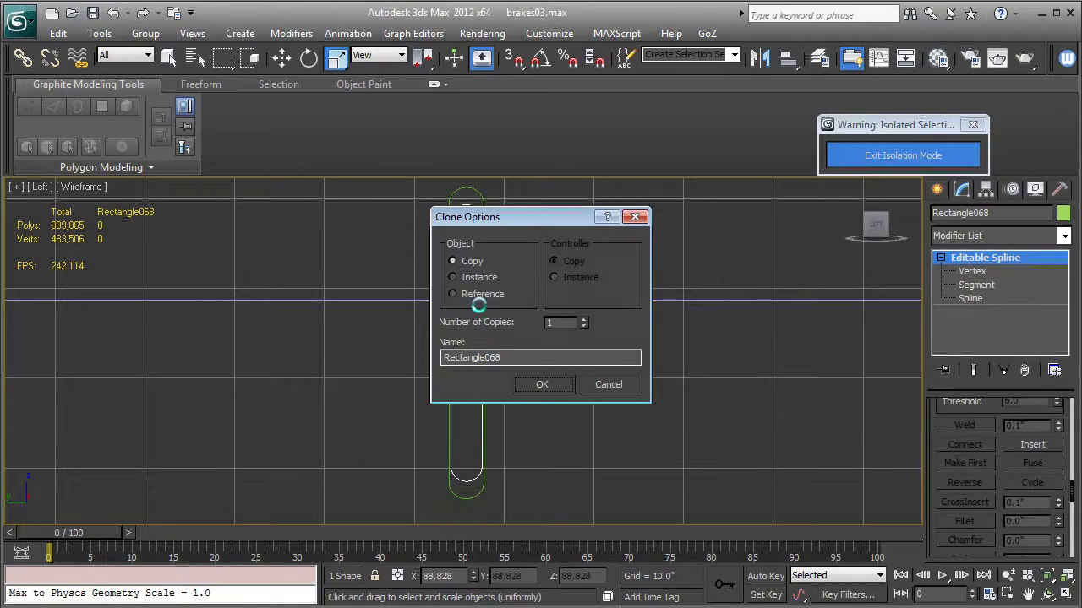
click(533, 379)
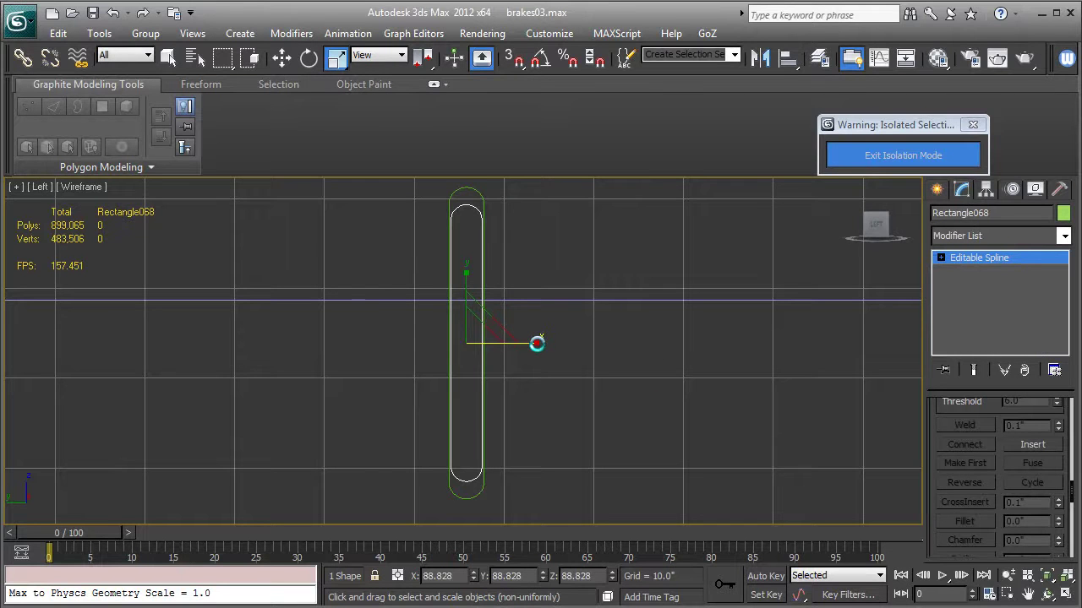
drag(538, 343, 503, 343)
drag(465, 276, 467, 271)
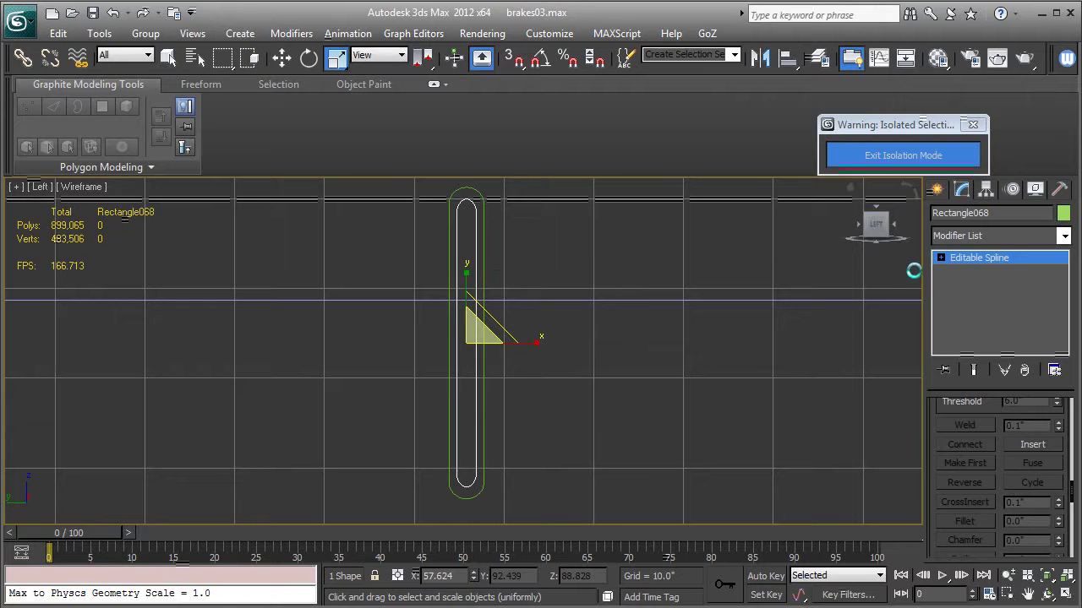
Step: Change the inner outline's top vertex to Bezier and lengthen its tangent handles so the upper arc becomes rounder
click(941, 259)
click(970, 269)
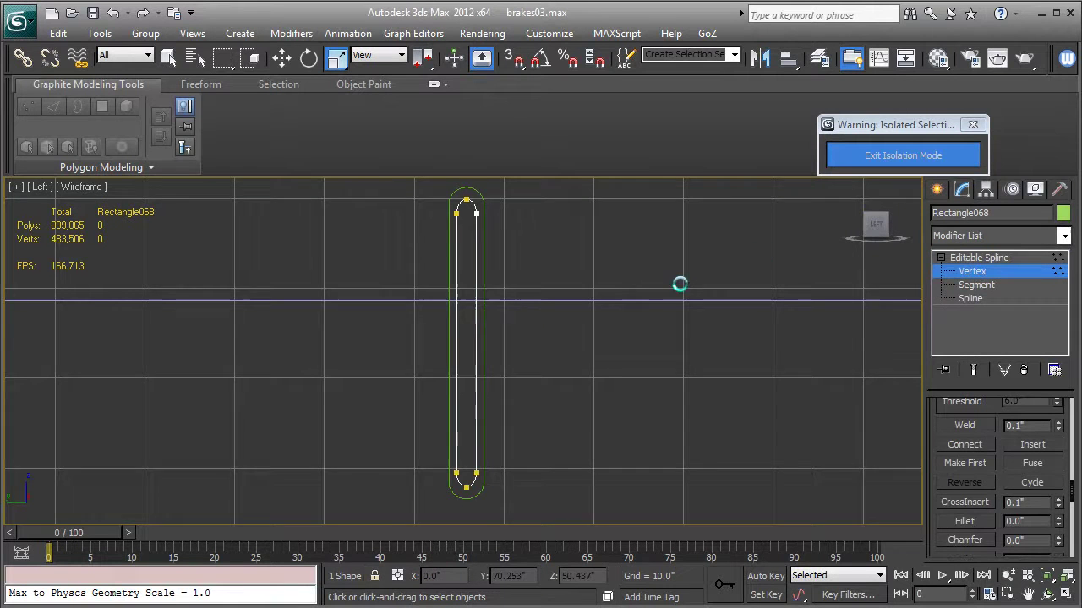
middle_drag(676, 286, 684, 338)
scroll(681, 336, up, 2)
click(482, 213)
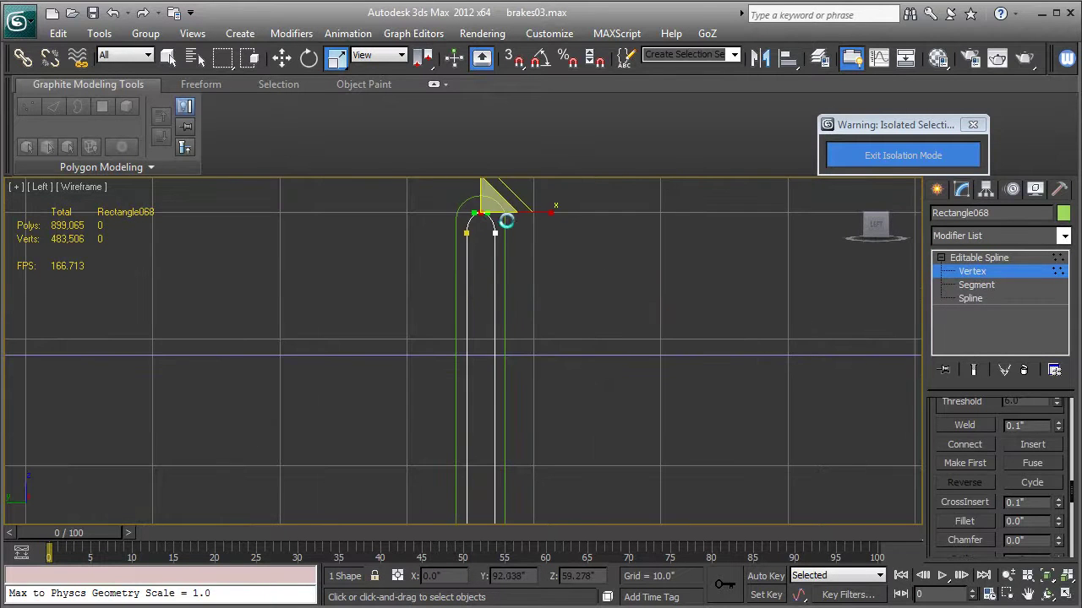
scroll(507, 228, up, 3)
middle_drag(549, 249, 493, 325)
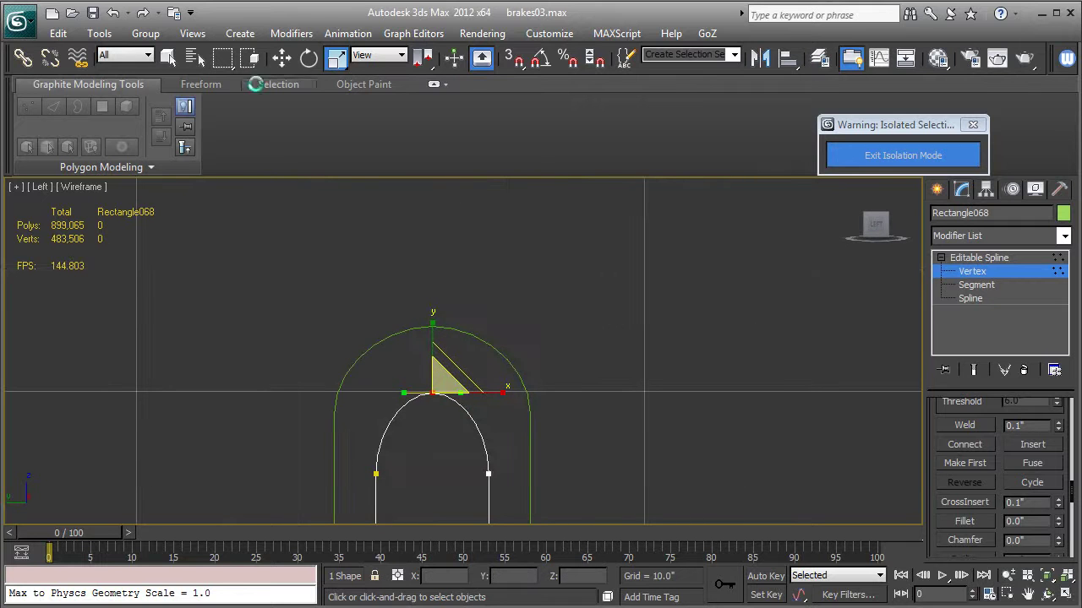
click(282, 56)
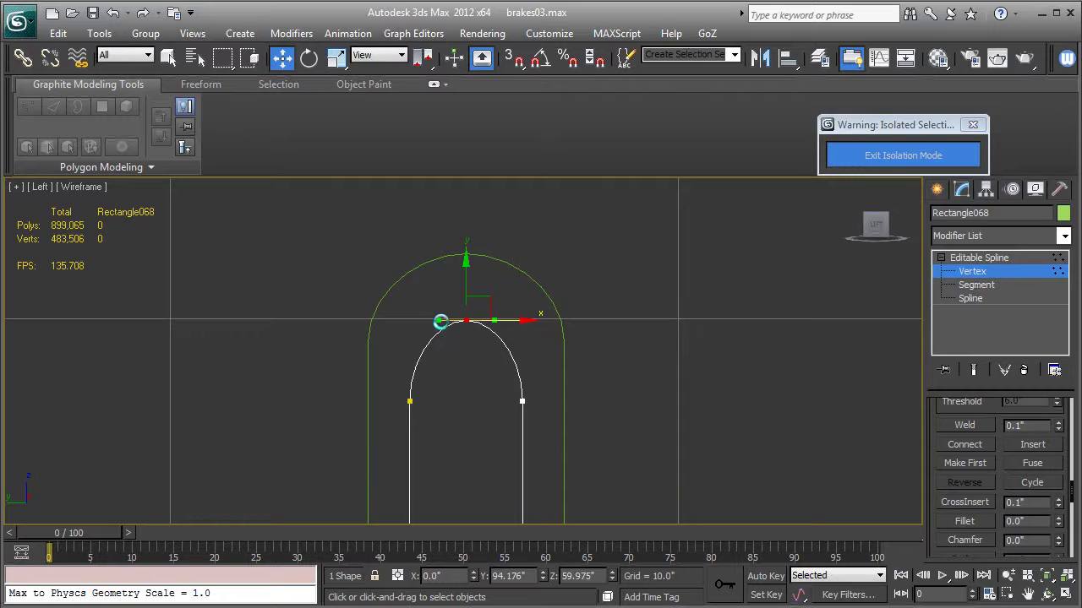
drag(439, 319, 426, 319)
key(ctrl+z)
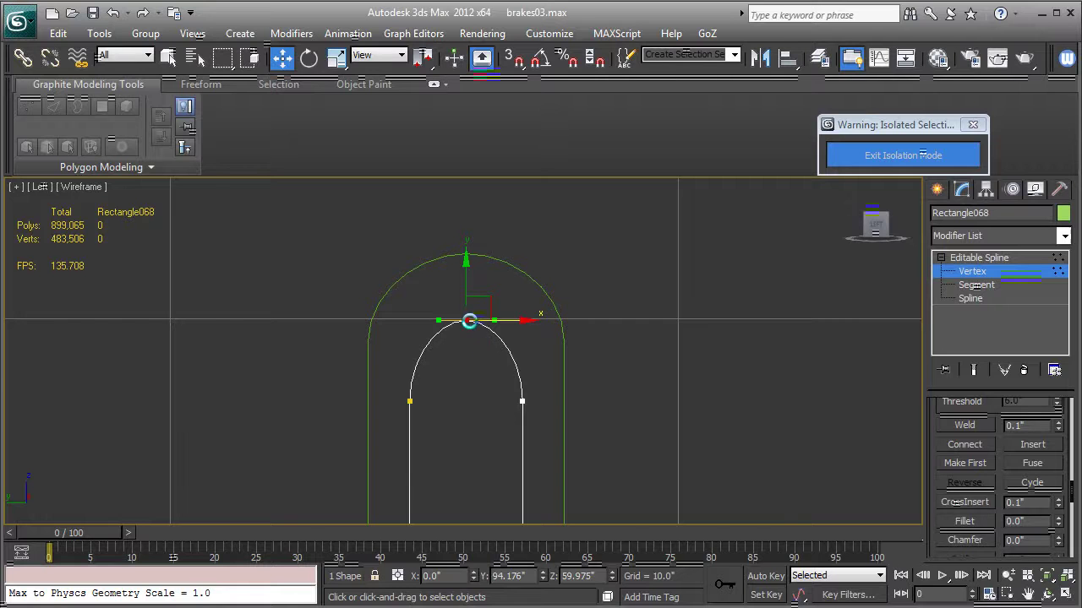
right_click(468, 321)
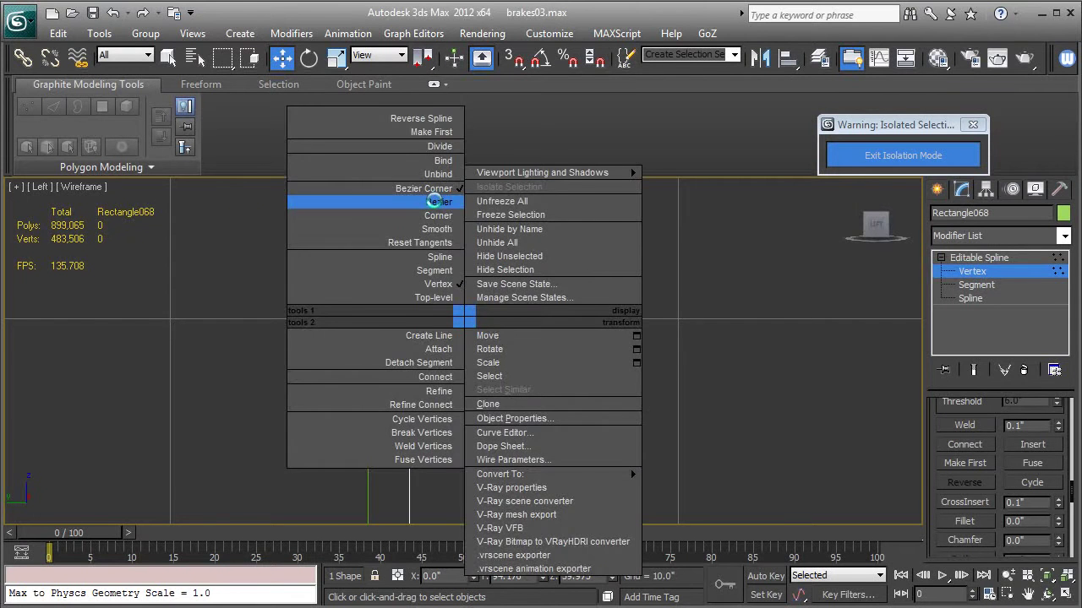
click(434, 201)
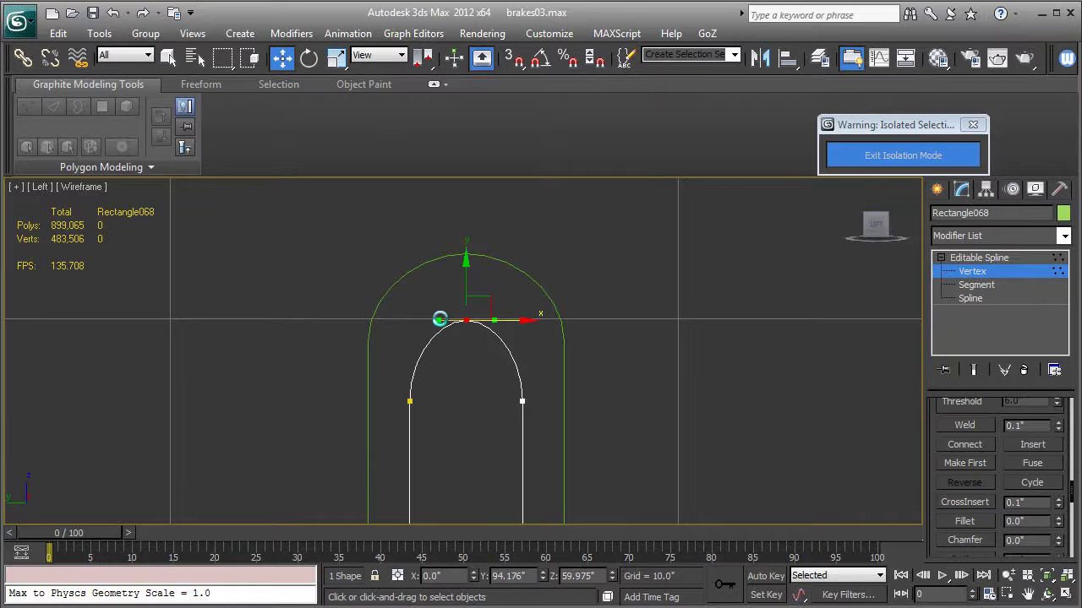
drag(439, 319, 417, 318)
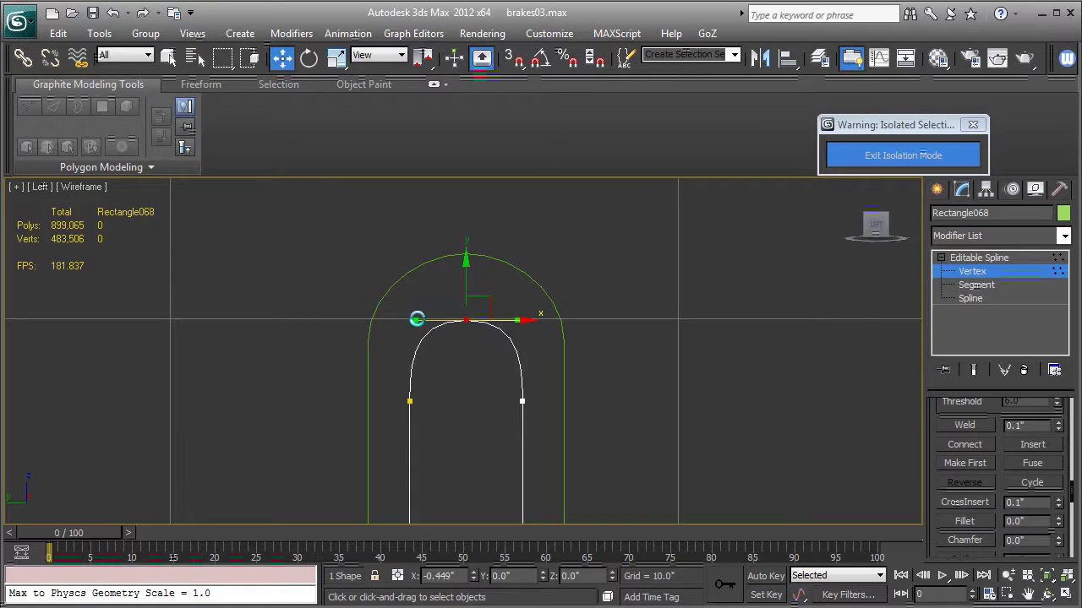
Step: Change the inner outline's bottom vertex to Bezier and lengthen its tangent handles so the lower arc becomes rounder
scroll(527, 413, down, 3)
middle_drag(527, 419, 525, 344)
middle_drag(527, 439, 480, 326)
click(477, 333)
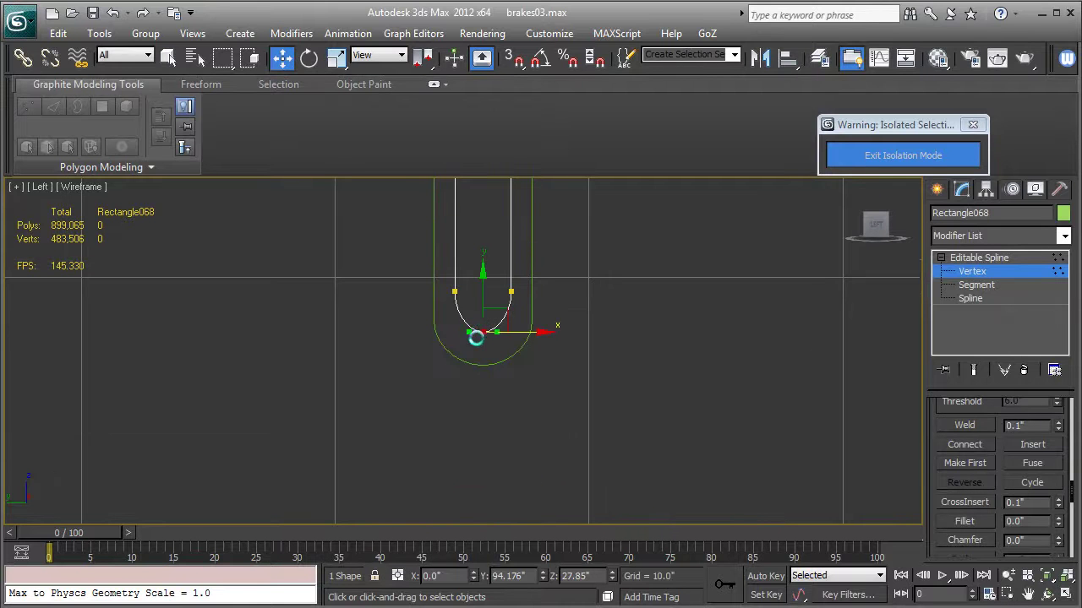
right_click(479, 332)
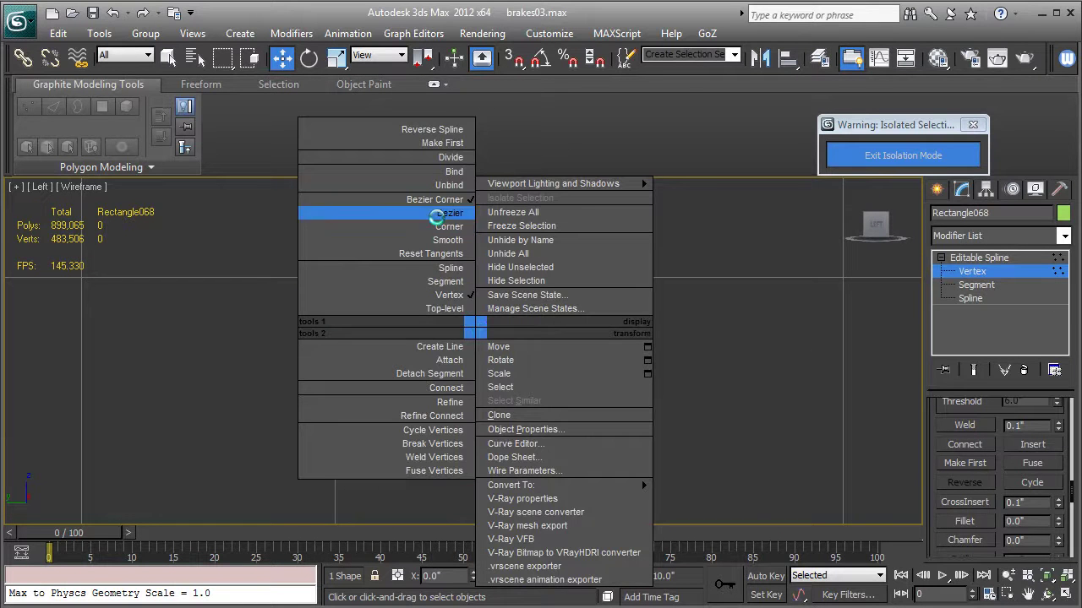
click(482, 212)
scroll(515, 363, up, 4)
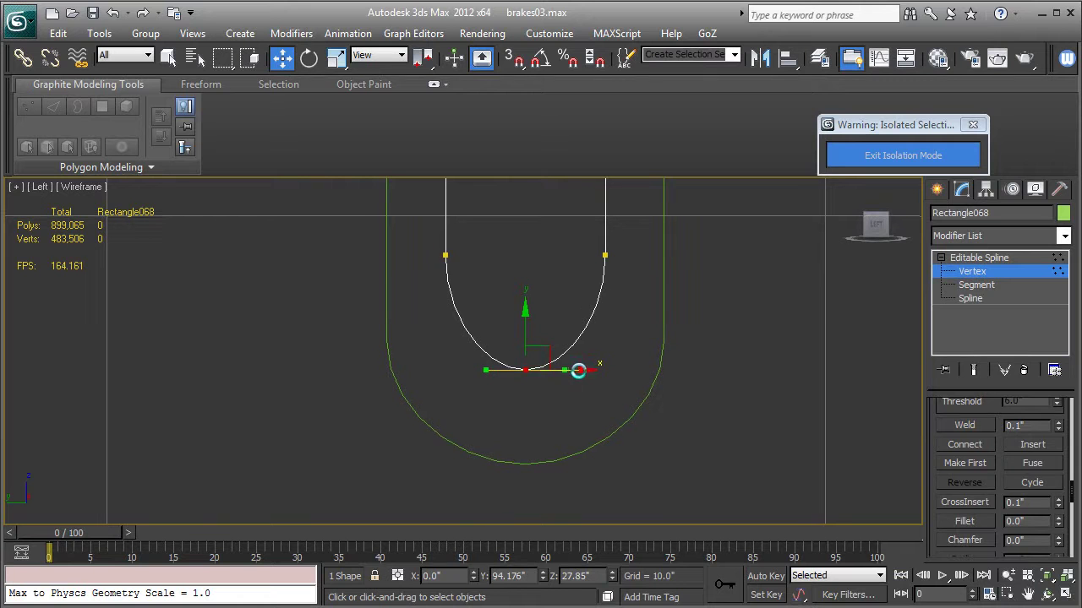
drag(487, 367, 452, 370)
Step: Leave vertex editing, select the outer outline and attach the inner outline to it as one spline
middle_drag(515, 366, 471, 487)
scroll(511, 423, down, 5)
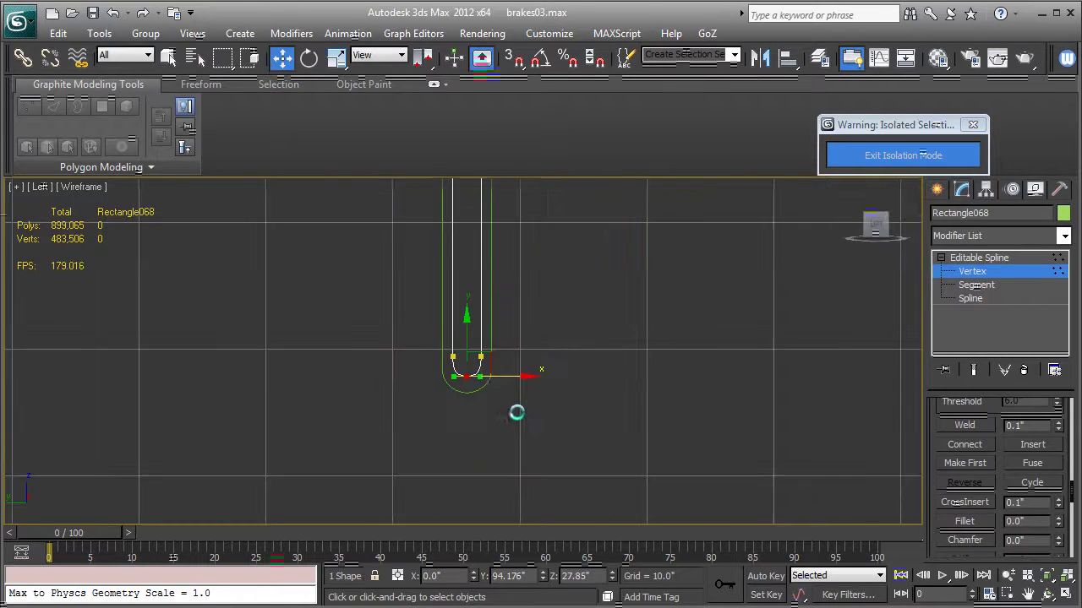
middle_drag(551, 345, 541, 478)
scroll(541, 485, down, 1)
middle_drag(555, 387, 561, 442)
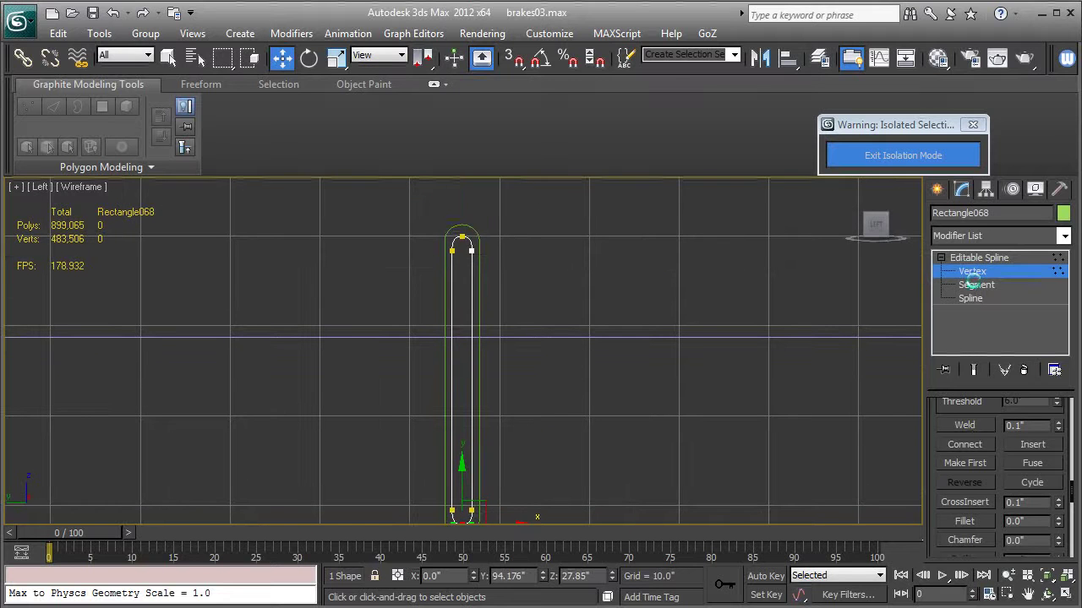
click(978, 258)
click(463, 231)
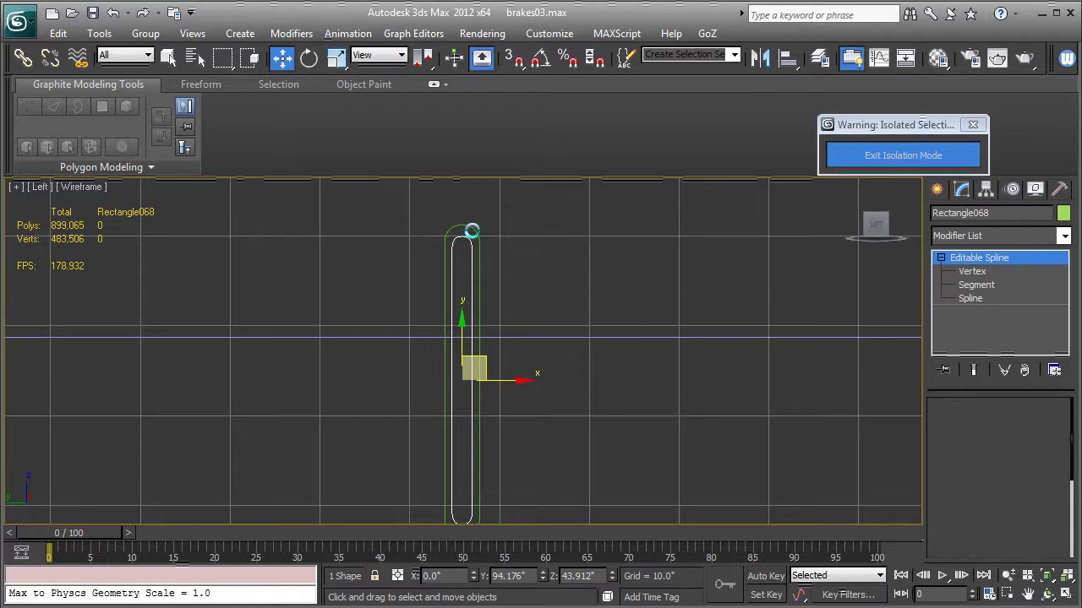
middle_drag(649, 339, 697, 304)
scroll(941, 414, up, 5)
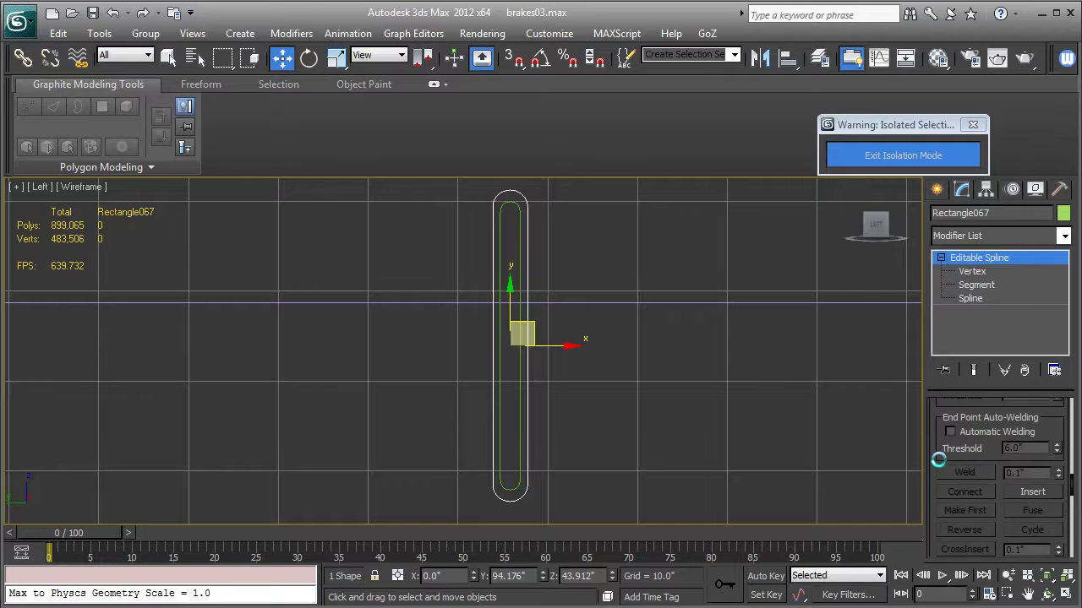
scroll(960, 511, down, 1)
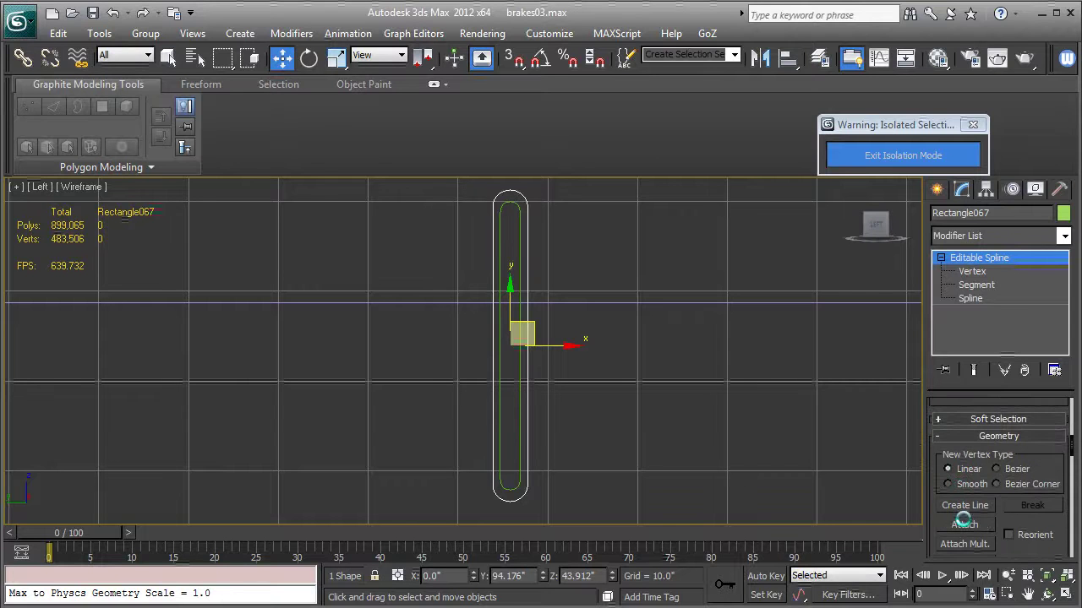
click(965, 525)
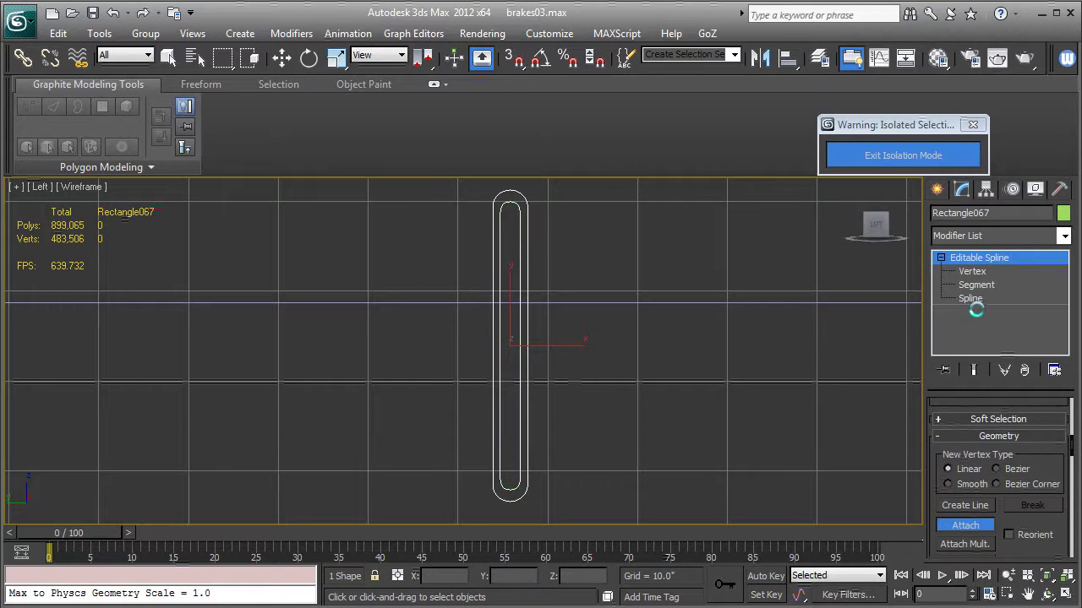
click(955, 525)
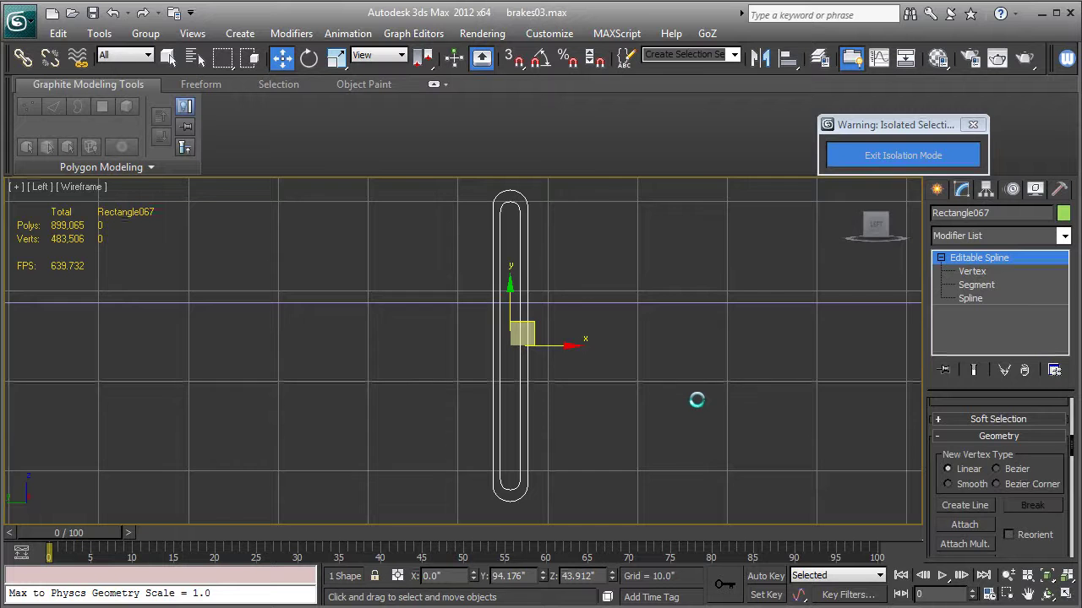
Step: Switch to a shaded perspective view and move the combined spline along X to about -5.375"
key(p)
alt+middle_drag(684, 391, 594, 359)
key(F3)
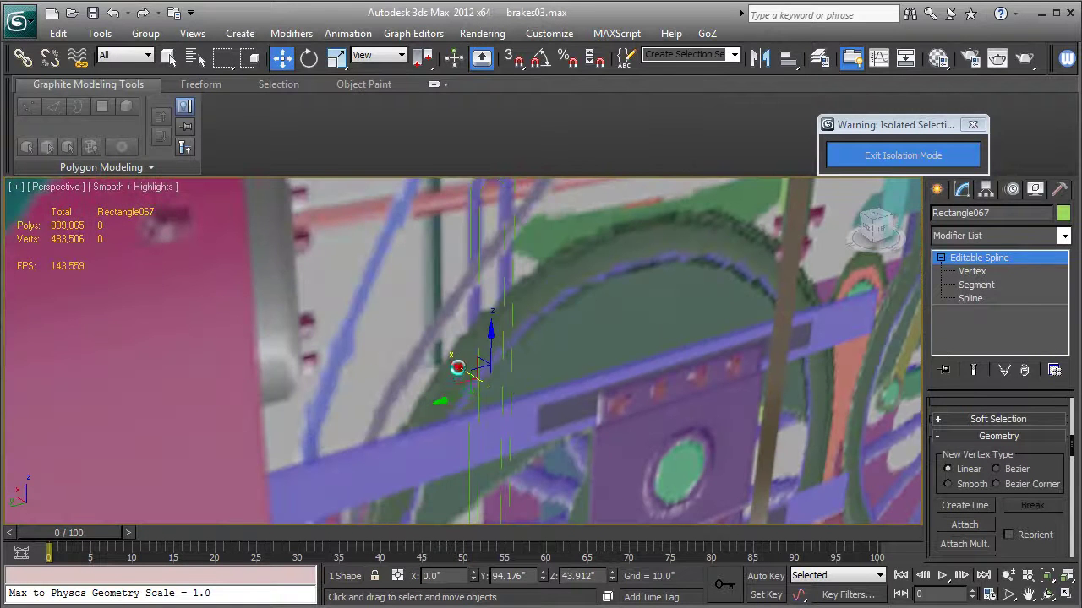
drag(456, 367, 503, 393)
Step: Apply a Bevel modifier to the combined spline and set its Level 1 height to 0.25"
click(965, 237)
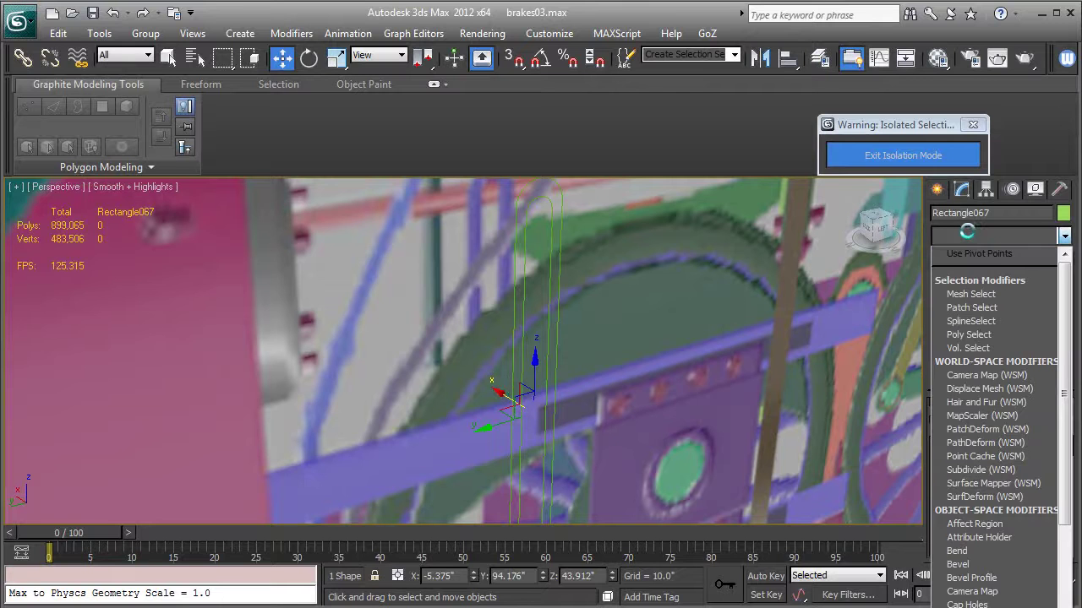
key(b)
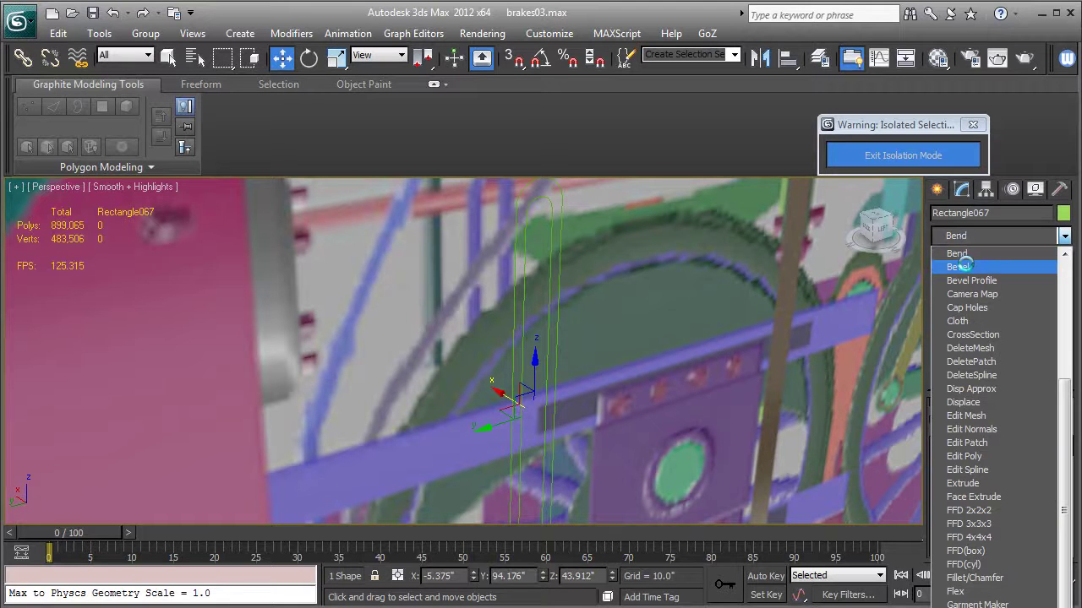
click(960, 267)
drag(1017, 477, 1033, 426)
scroll(1026, 438, down, 5)
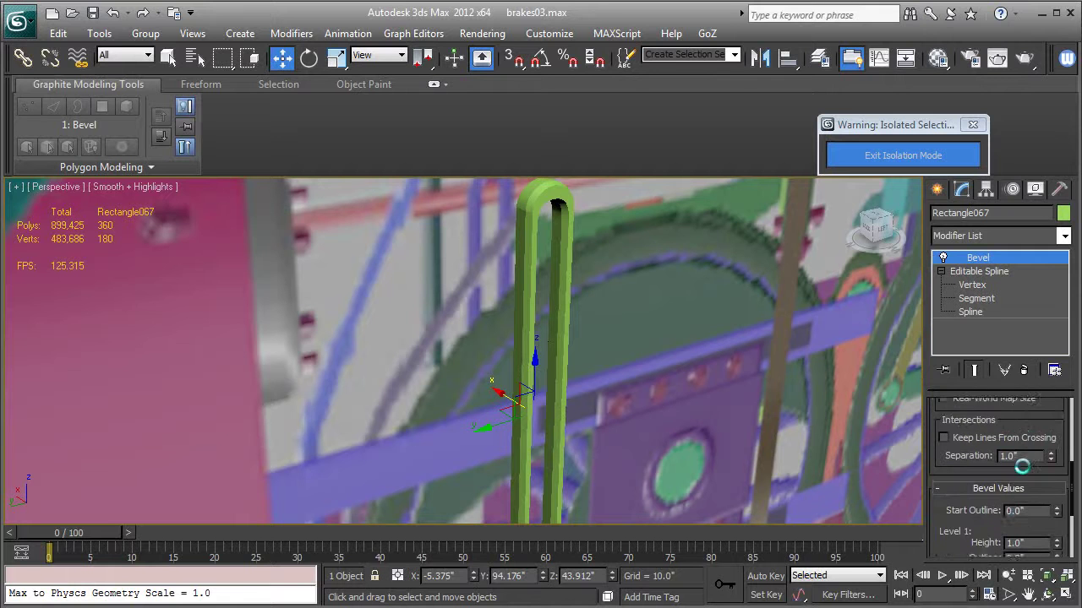
drag(962, 467, 963, 404)
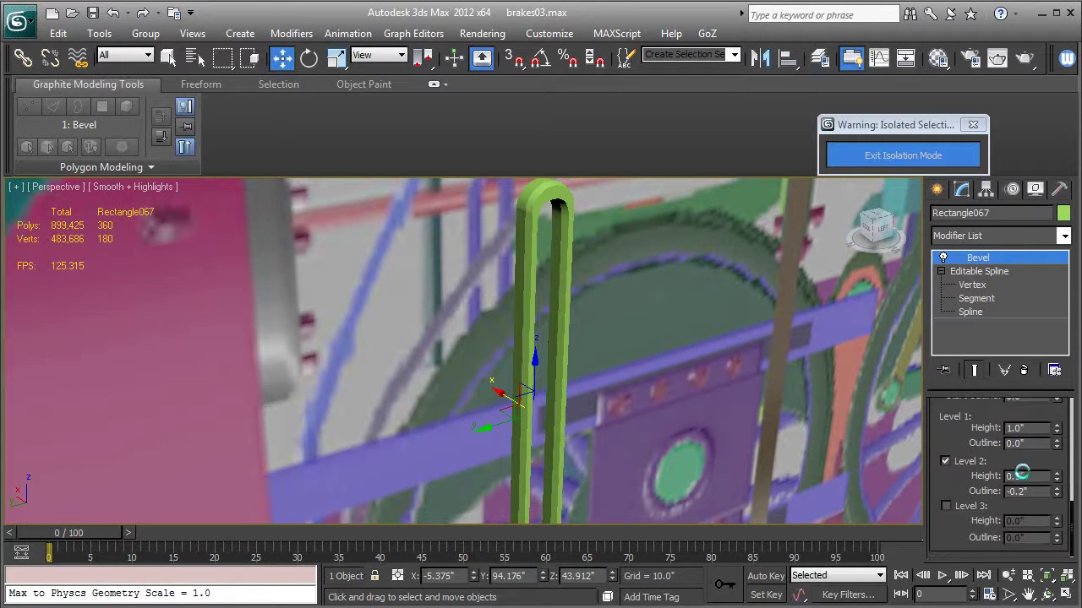
click(1016, 428)
text(.25)
key(Tab)
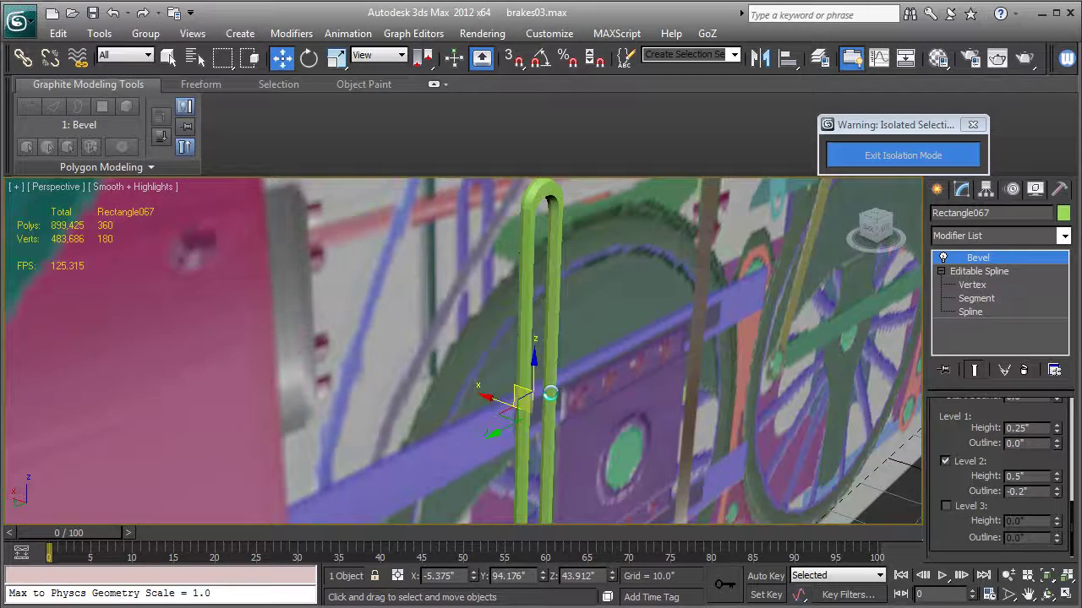
Step: Set the bevel's Level 1 outline to 0.2" and its Level 2 outline to -0.15"
alt+middle_drag(551, 394, 619, 404)
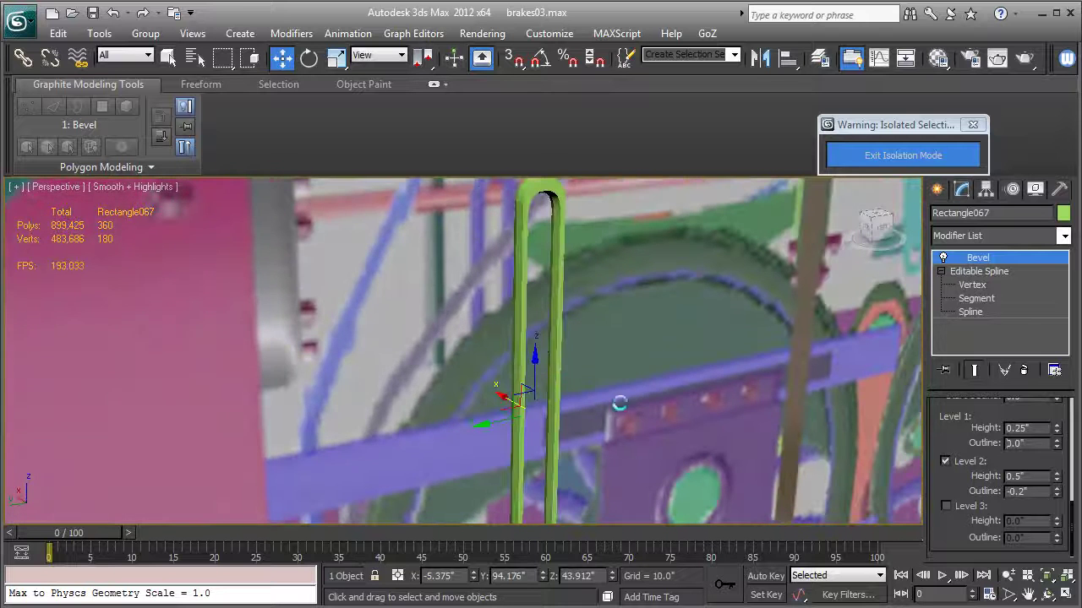
key(ctrl+z)
alt+middle_drag(823, 420, 628, 431)
scroll(628, 431, up, 3)
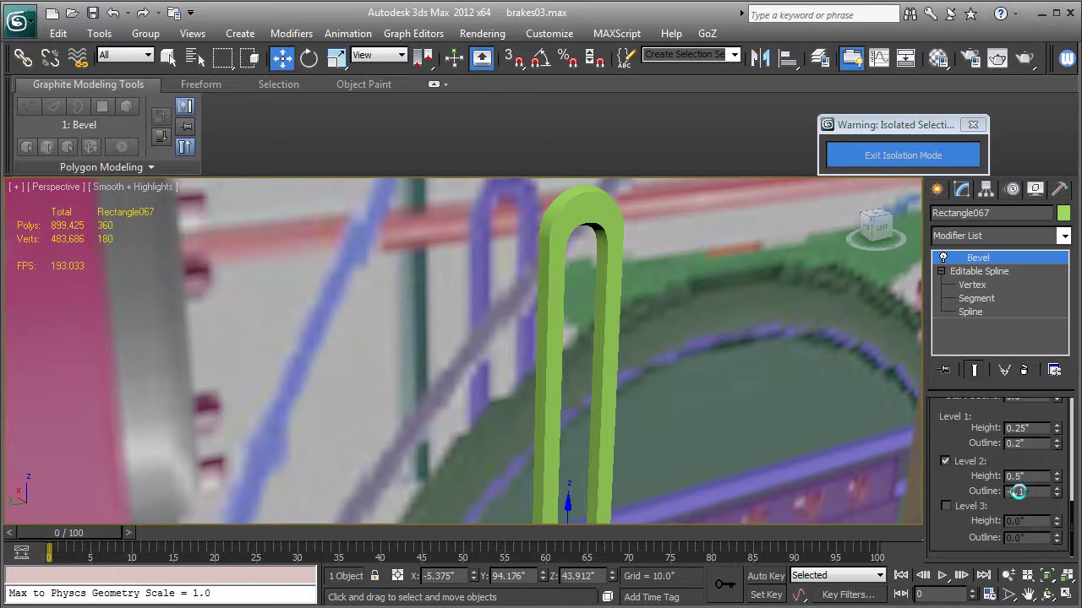
drag(1018, 491, 1018, 490)
alt+middle_drag(586, 391, 544, 485)
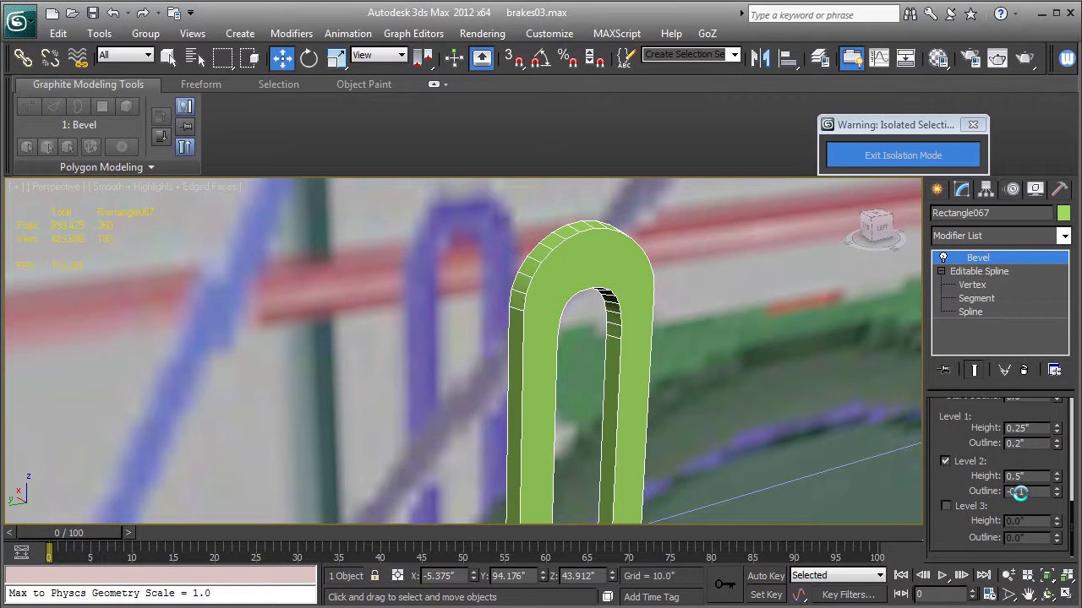
drag(1019, 493, 1019, 491)
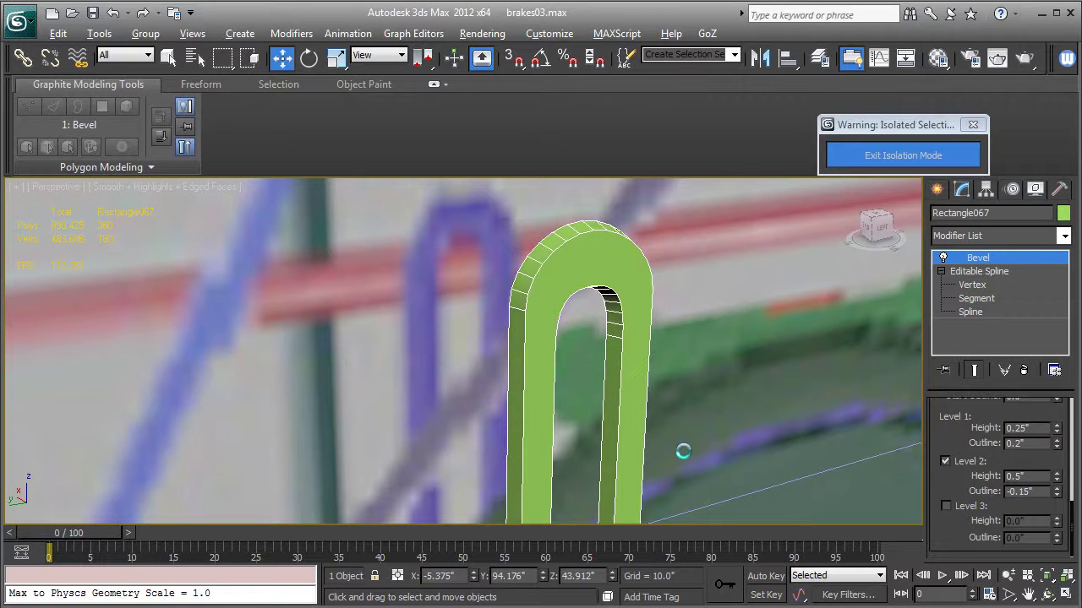
Step: Set the bevel's Level 2 height to 0.25" and check the loop's thickness
alt+middle_drag(683, 451, 749, 451)
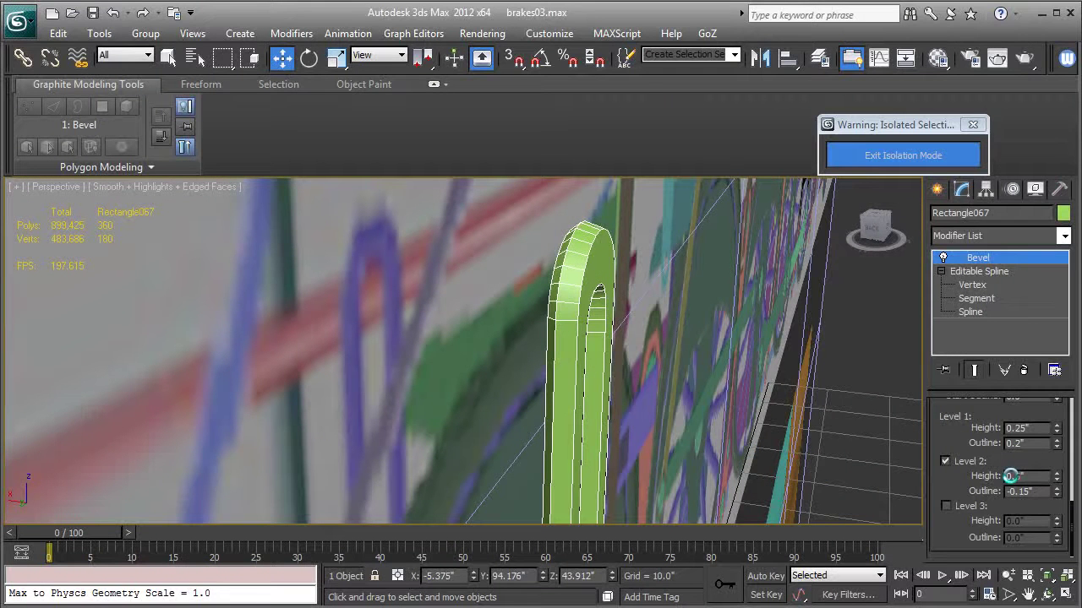
key(Tab)
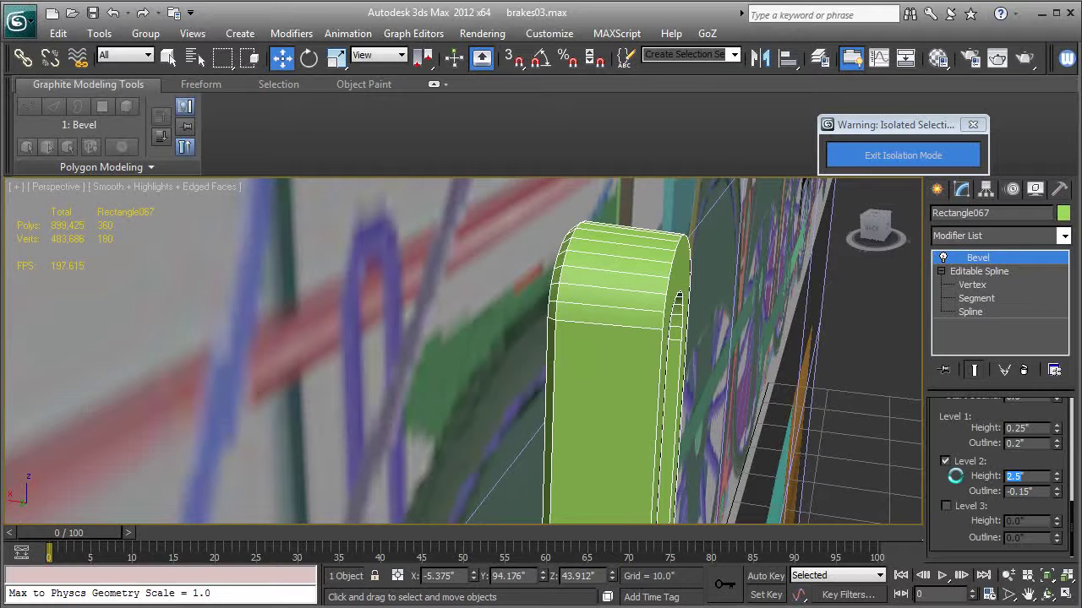
text(.25)
key(Tab)
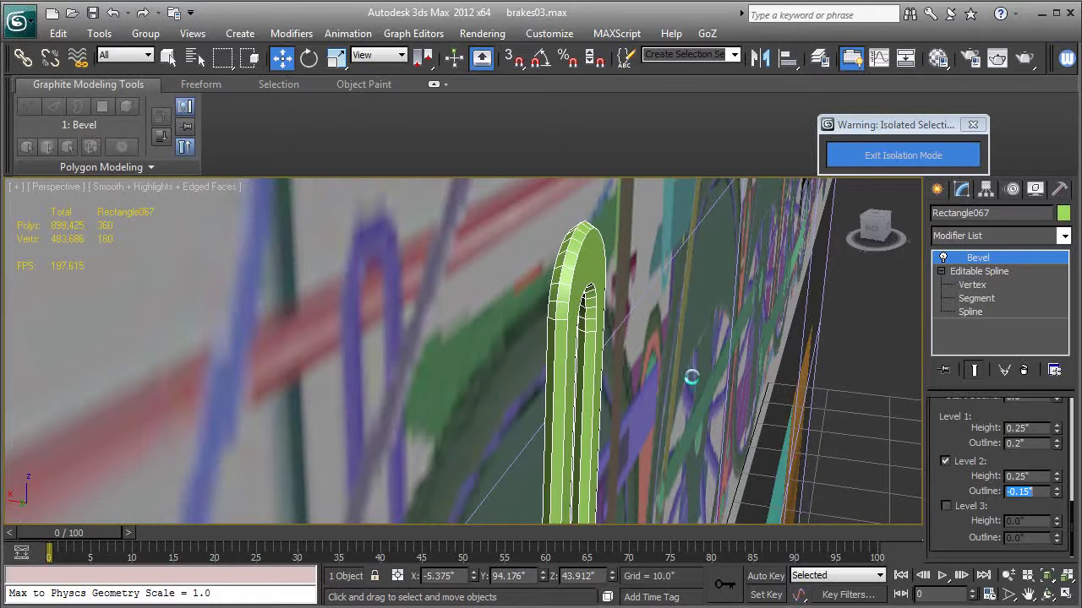
scroll(598, 386, up, 2)
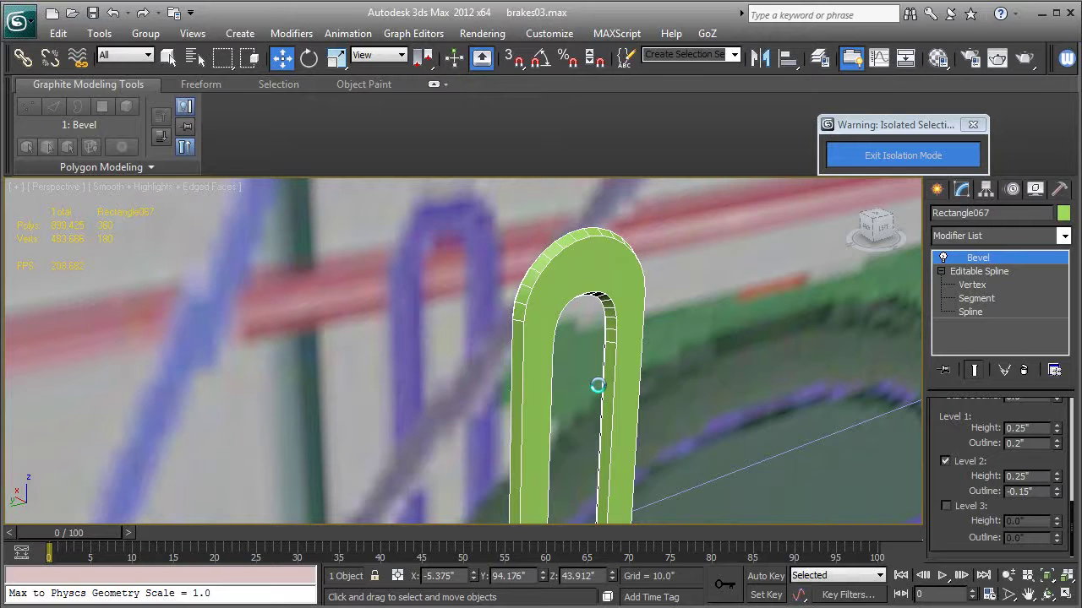
Step: Rename the beveled loop as spring_bracket-01
scroll(598, 385, down, 4)
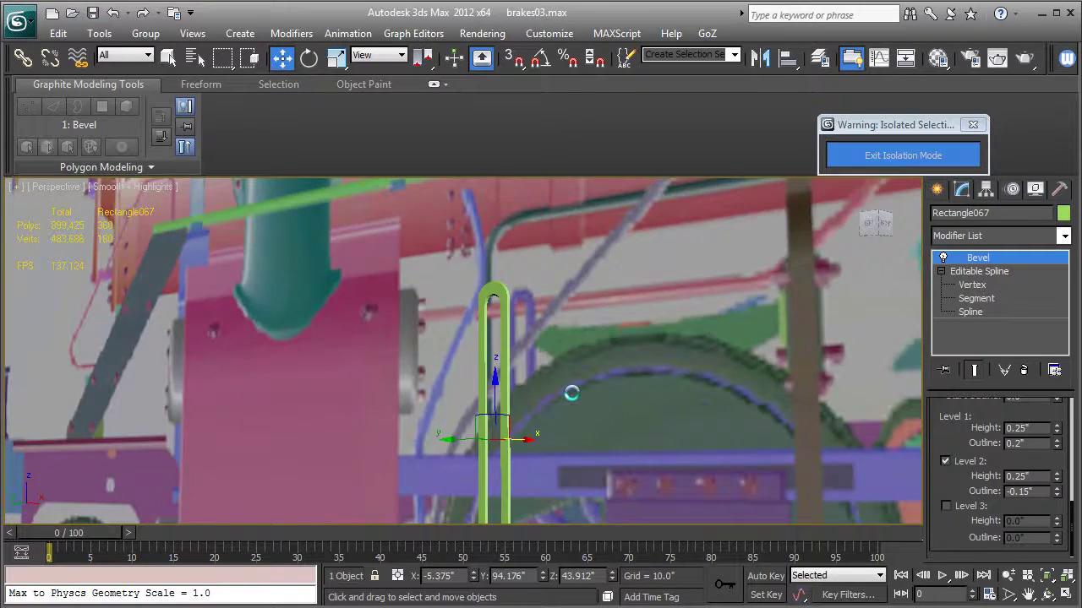
scroll(572, 393, down, 2)
click(868, 223)
drag(1004, 217, 696, 244)
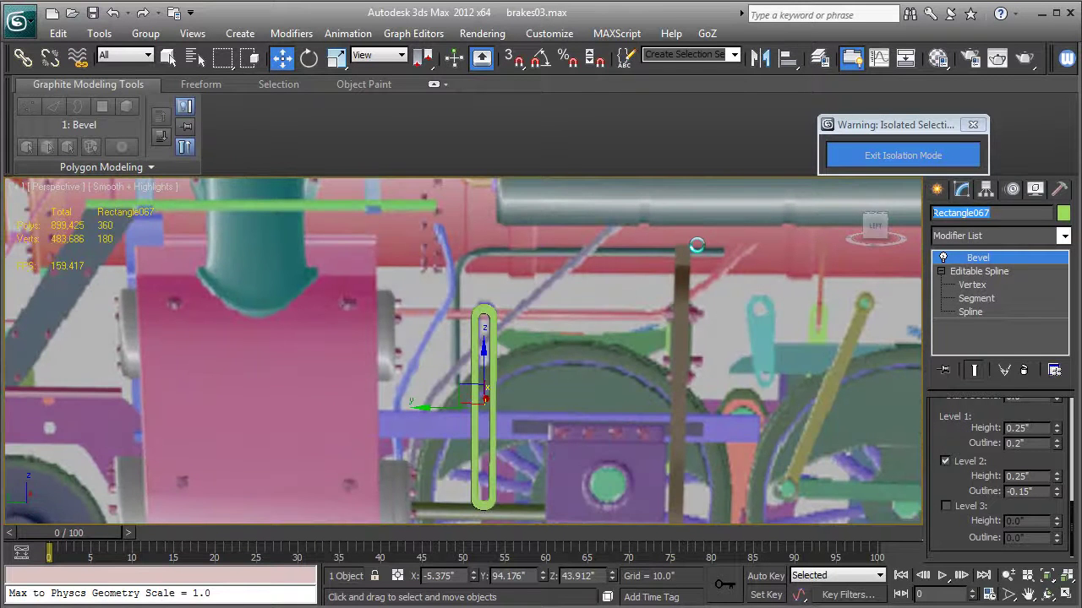
text(spring_bracket-01)
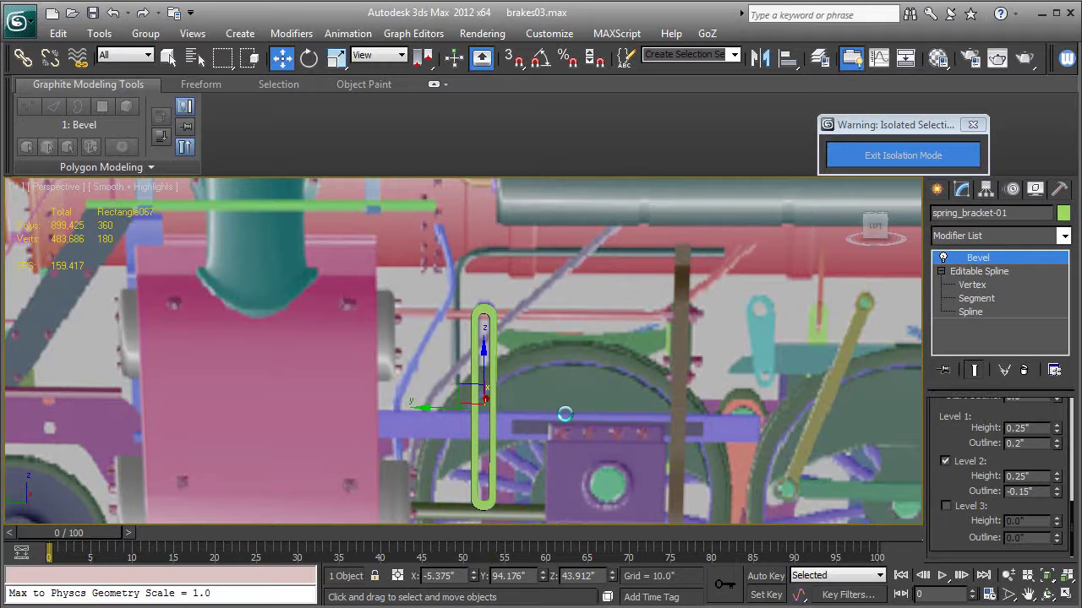
Step: Exit isolation mode and bring the bracket and the first driving wheel's leaf spring into view
mouse_move(546, 420)
alt+middle_down()
mouse_move(566, 414)
mouse_move(538, 421)
alt+middle_up()
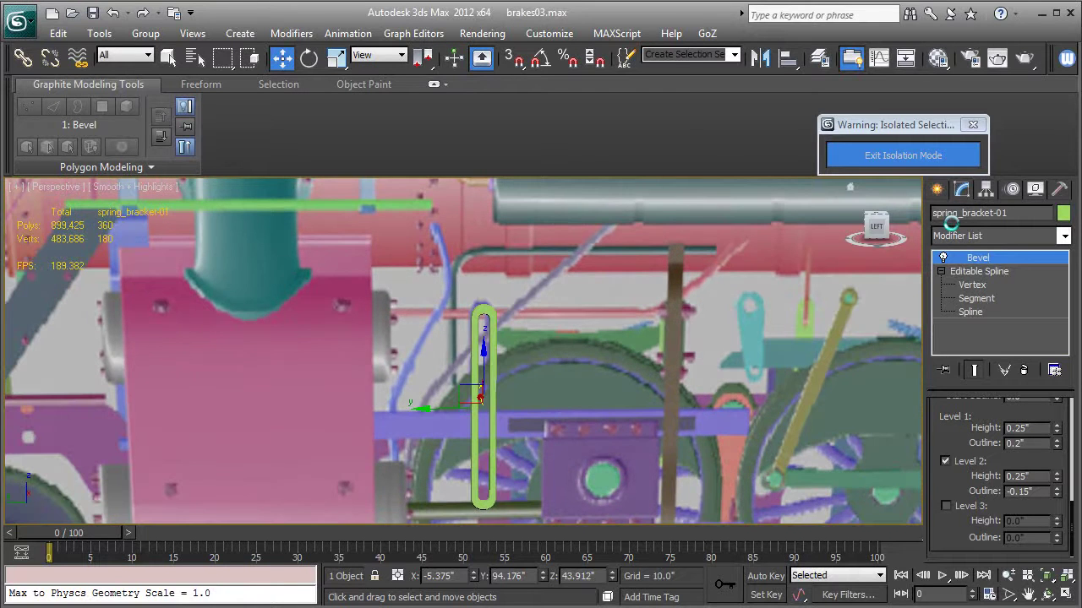
click(936, 163)
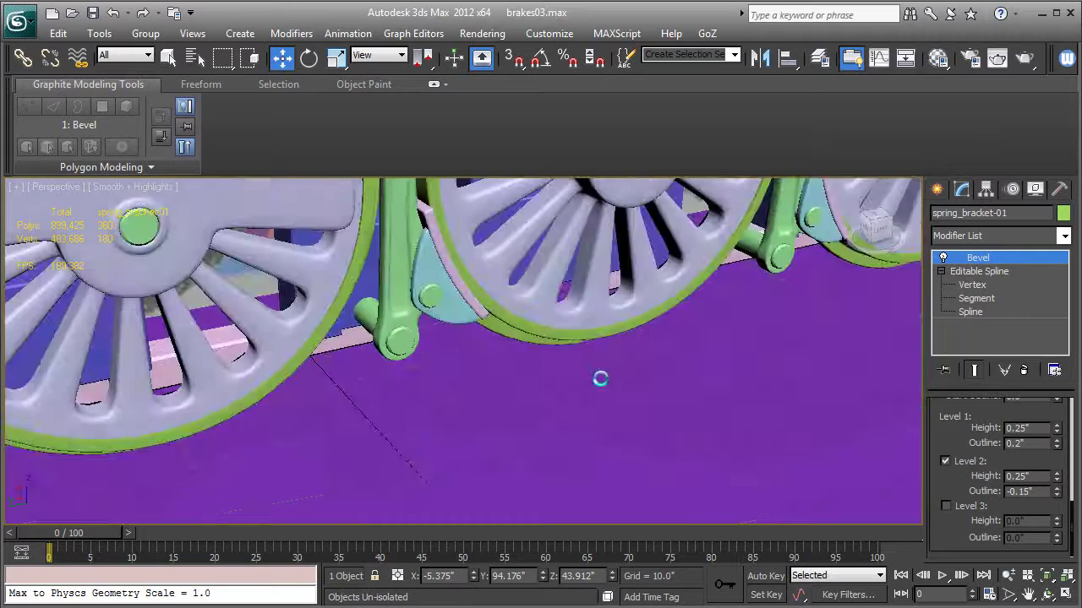
scroll(503, 369, down, 5)
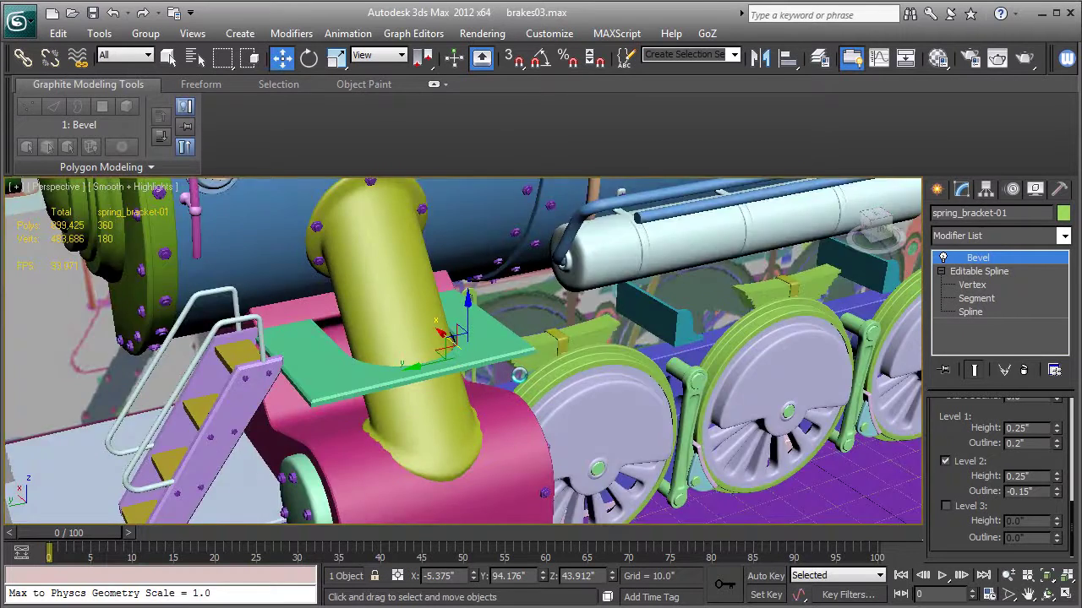
scroll(519, 375, up, 3)
alt+middle_drag(519, 375, 400, 357)
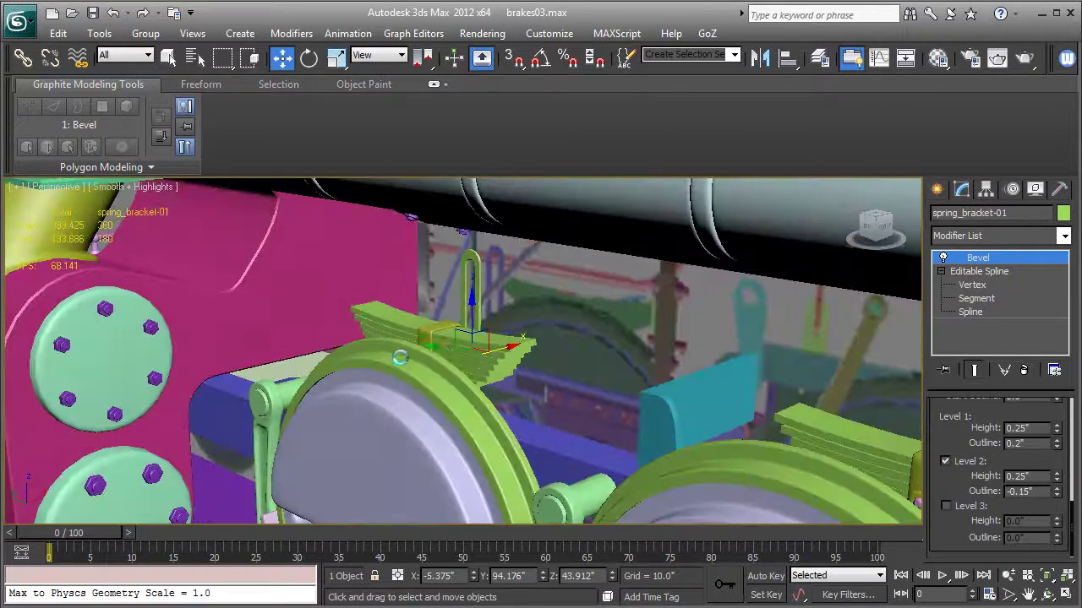
Step: Move the bracket sideways to the first wheel's leaf spring at X about -21.5" and lower it to Z about 40.7"
drag(516, 349, 432, 370)
key(F4)
alt+middle_drag(432, 370, 363, 409)
scroll(507, 374, up, 3)
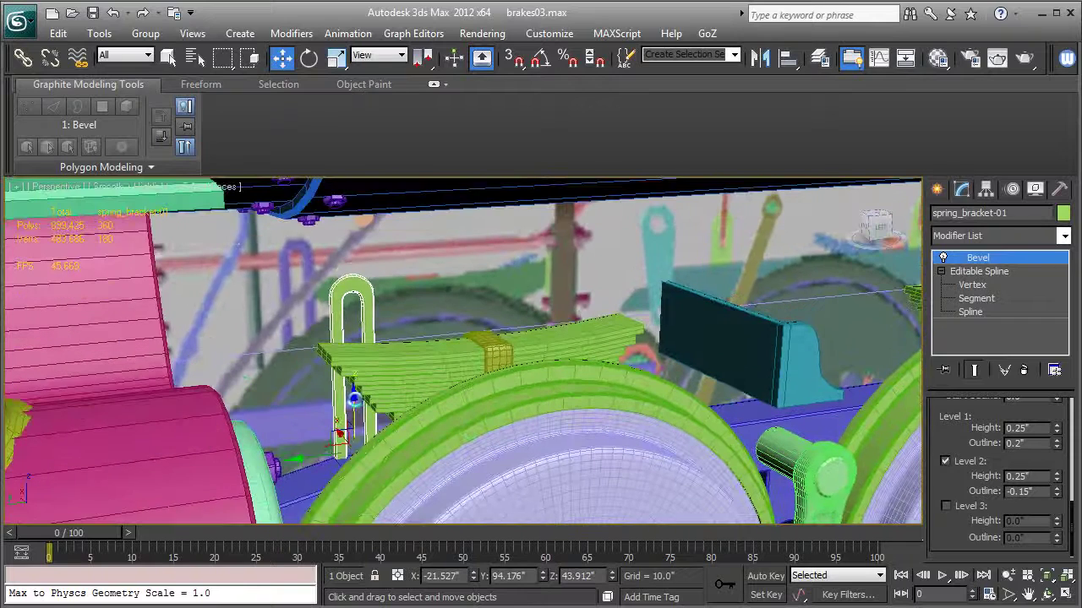
drag(354, 397, 354, 429)
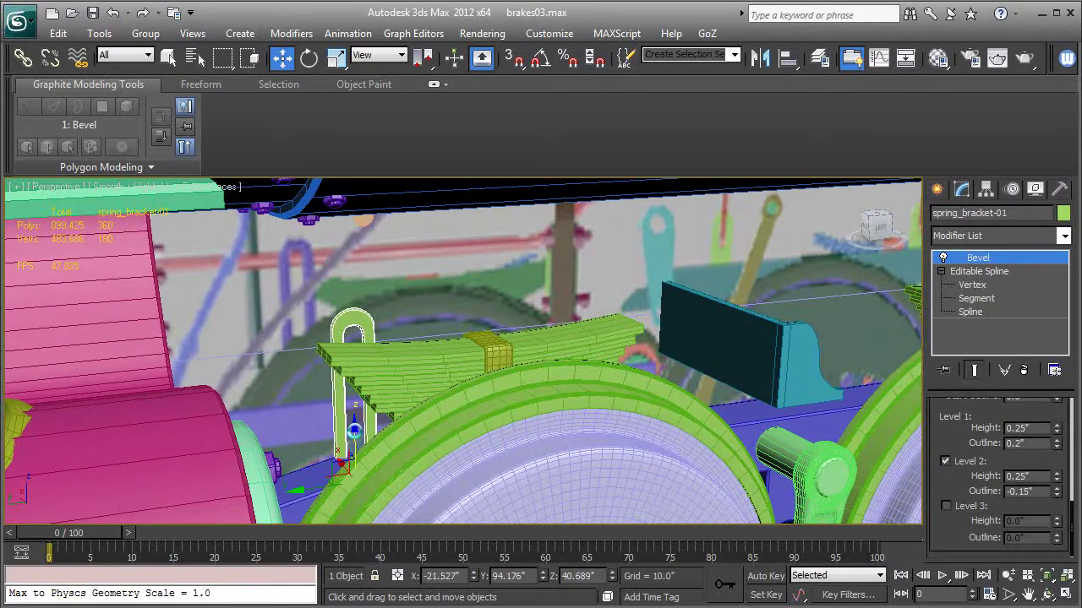
Step: Copy the bracket lengthwise to the other end of the leaf spring, at Y about 68.7"
alt+middle_drag(354, 429, 324, 386)
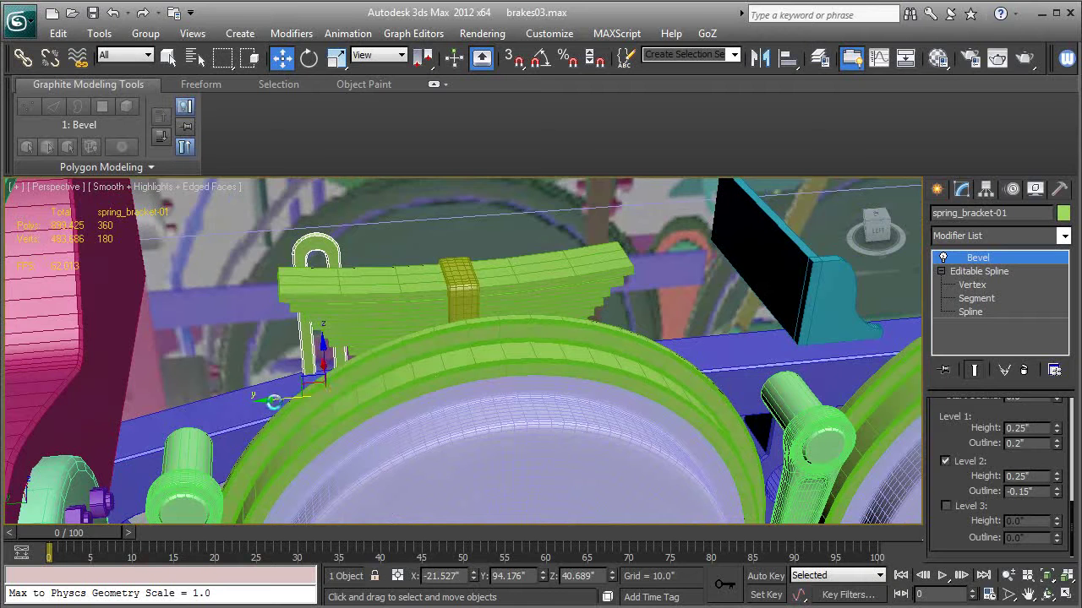
mouse_move(267, 401)
shift+mouse_down()
mouse_move(530, 405)
mouse_move(510, 407)
shift+mouse_up()
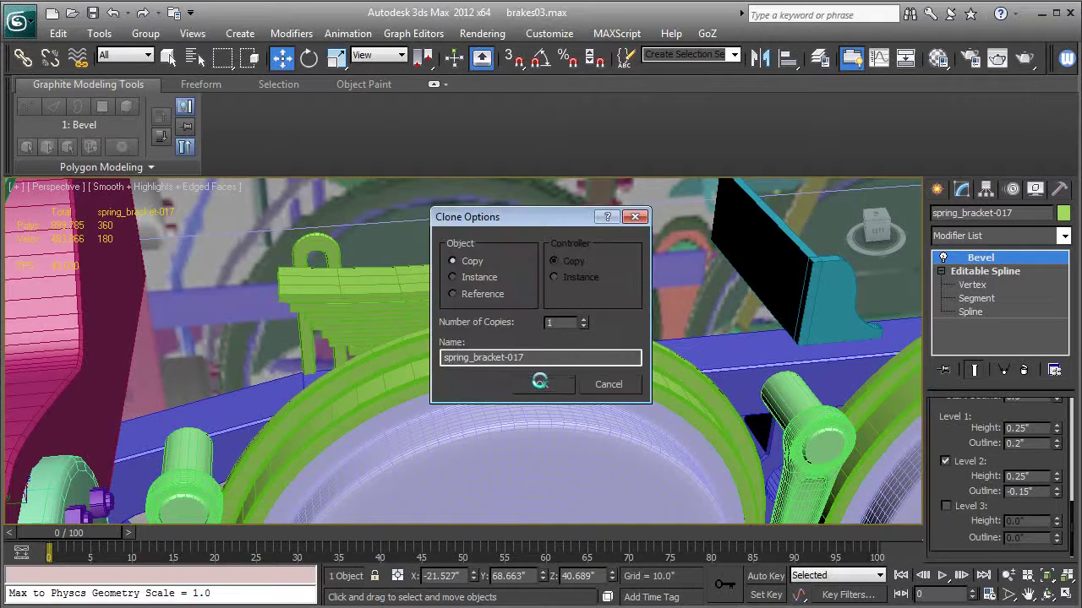
click(539, 381)
mouse_move(554, 416)
middle_down()
mouse_move(524, 429)
mouse_move(454, 389)
mouse_move(375, 398)
mouse_move(440, 414)
mouse_move(616, 410)
mouse_move(517, 474)
middle_up()
key(F4)
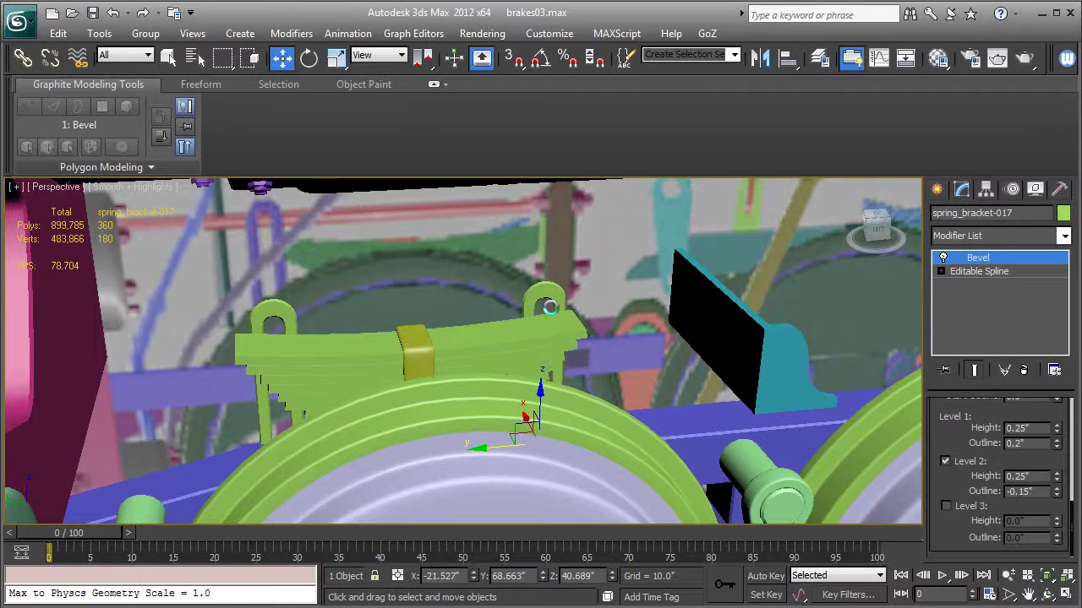
Step: In the left view, create a cylinder pin of about 0.85" radius and 3.2" height inside the front bracket's slot
key(l)
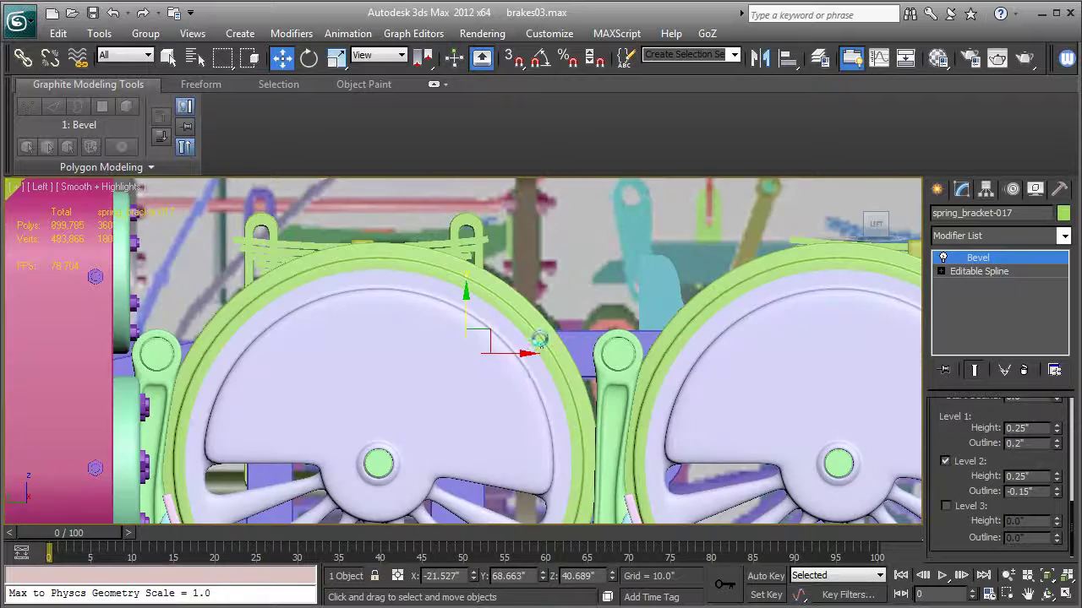
middle_drag(518, 407, 648, 506)
scroll(587, 429, up, 4)
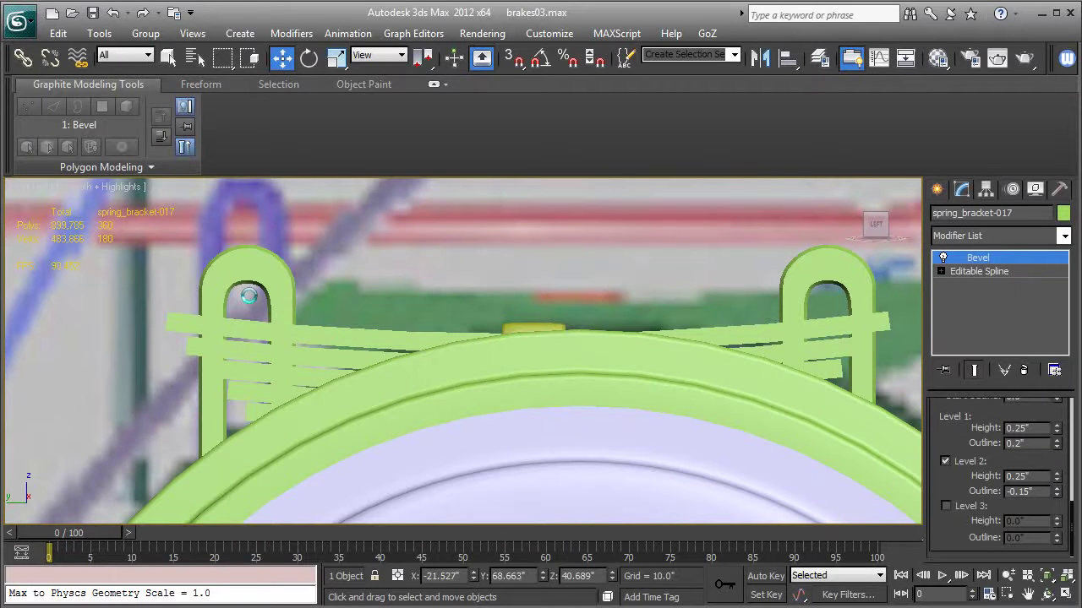
click(936, 192)
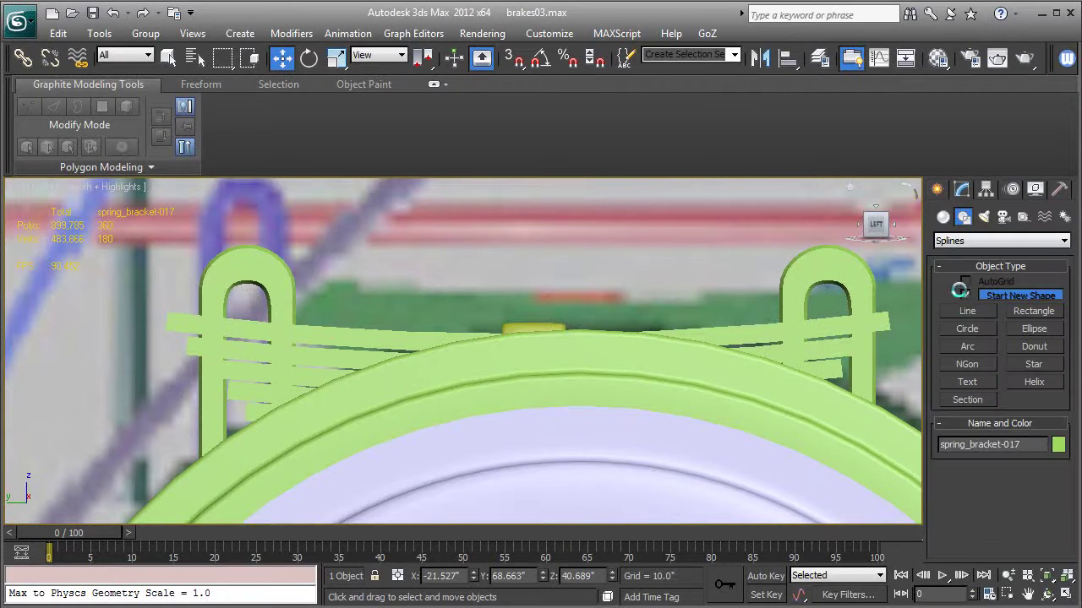
click(942, 217)
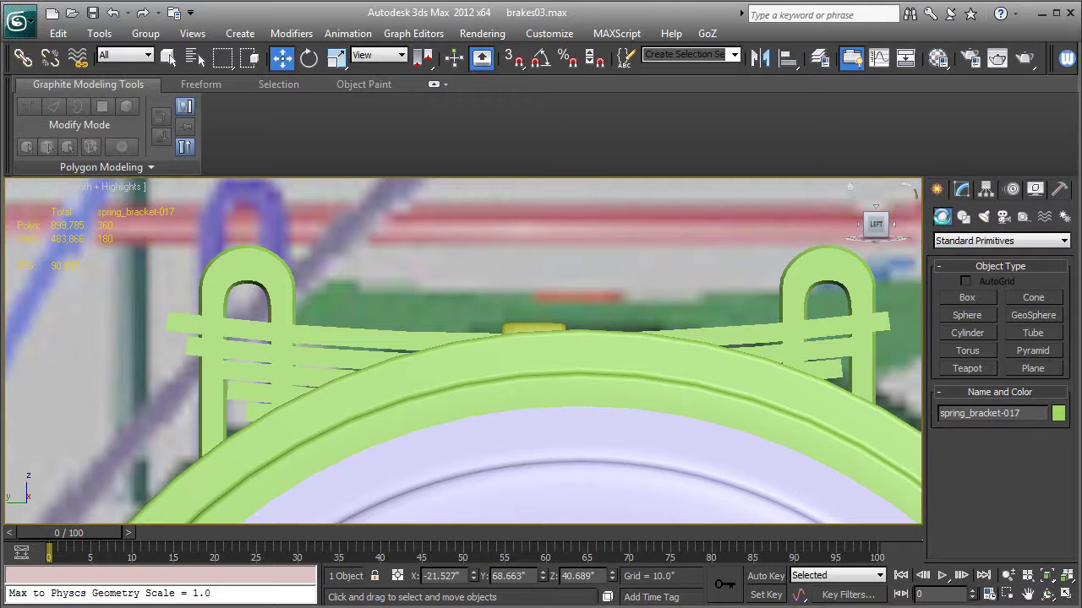
click(966, 332)
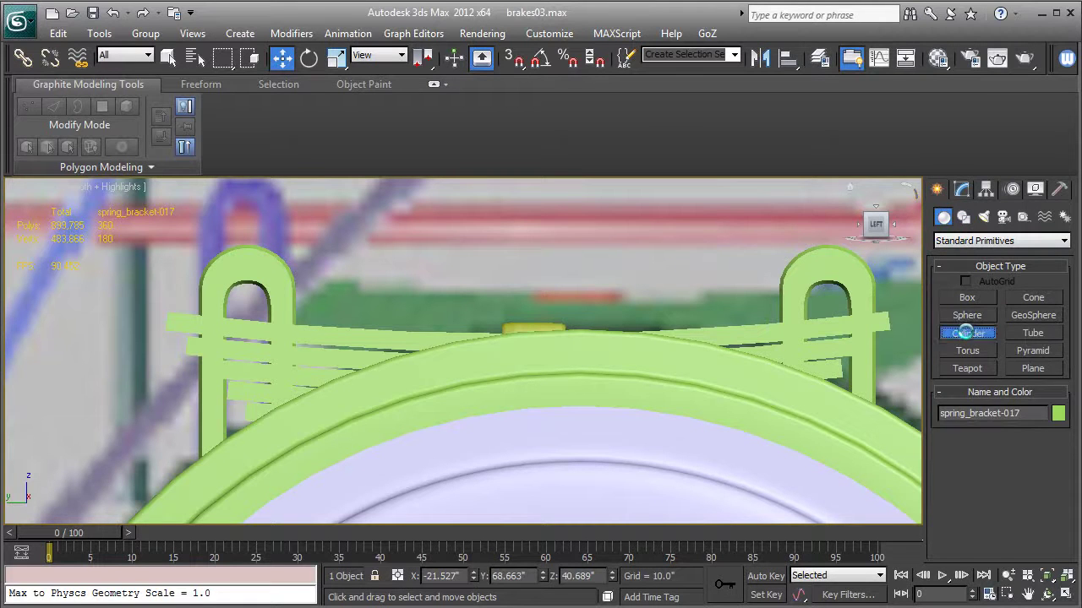
drag(249, 306, 264, 304)
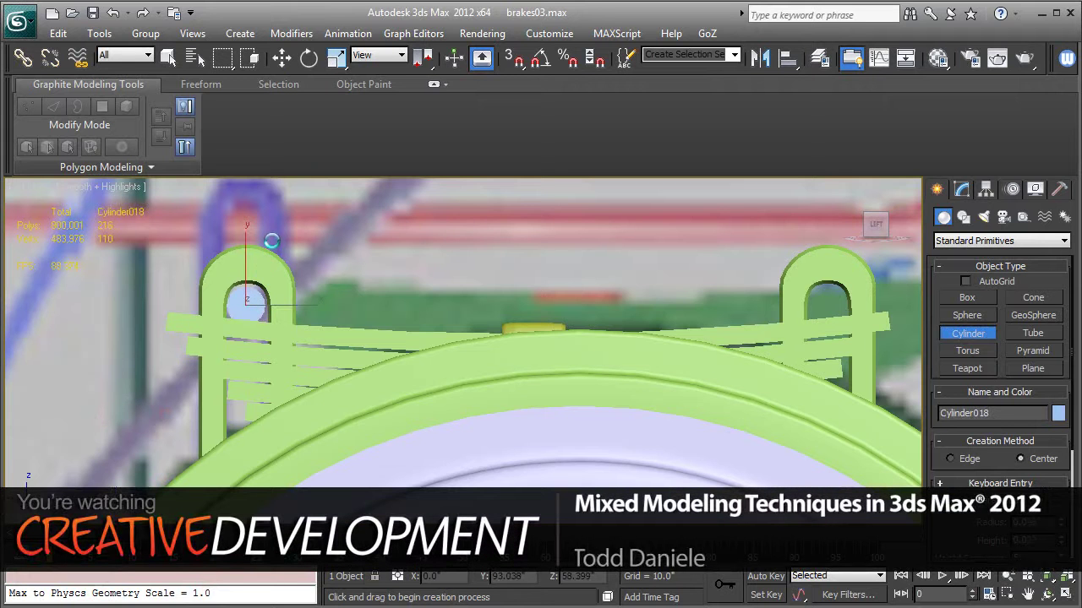
key(z)
Step: Move the cylinder pin sideways to the front bracket above the leaf spring, at X about -23.9"
click(281, 59)
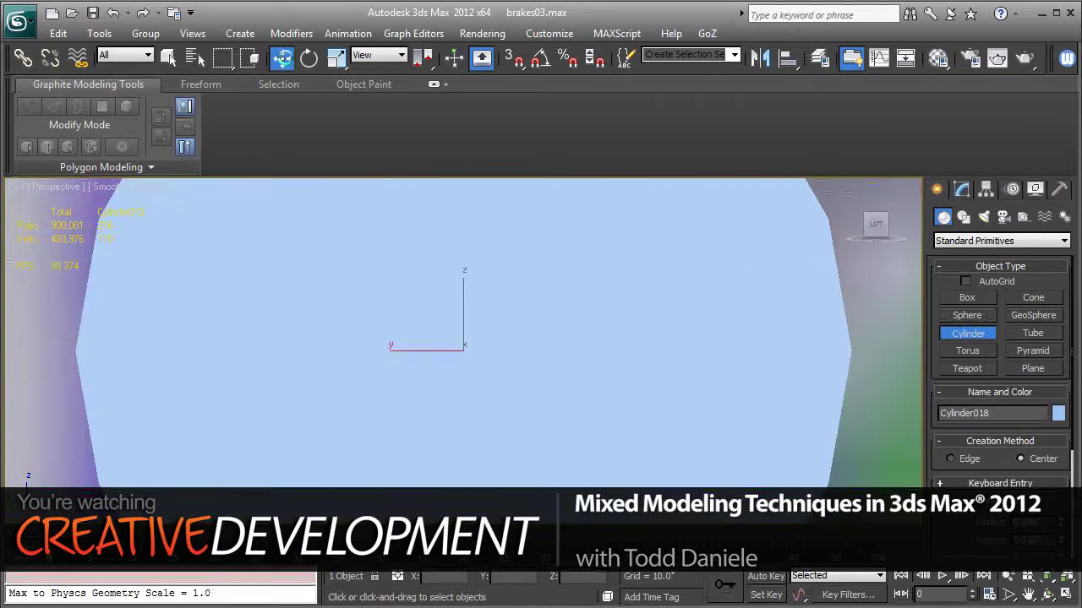
alt+middle_drag(305, 302, 432, 317)
scroll(361, 347, down, 5)
drag(434, 315, 517, 463)
alt+middle_drag(539, 446, 377, 317)
drag(374, 314, 454, 385)
Step: Lengthen the pin to about 5.75" and shift it to X about -21.5" at the bracket's slot
click(961, 189)
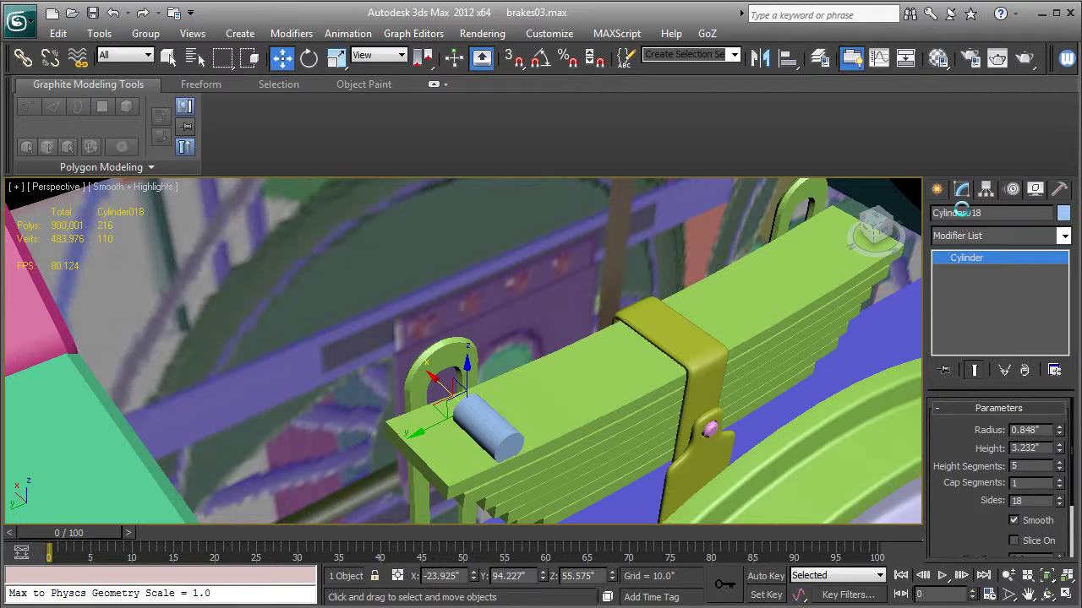
drag(1055, 448, 1002, 408)
drag(433, 380, 414, 347)
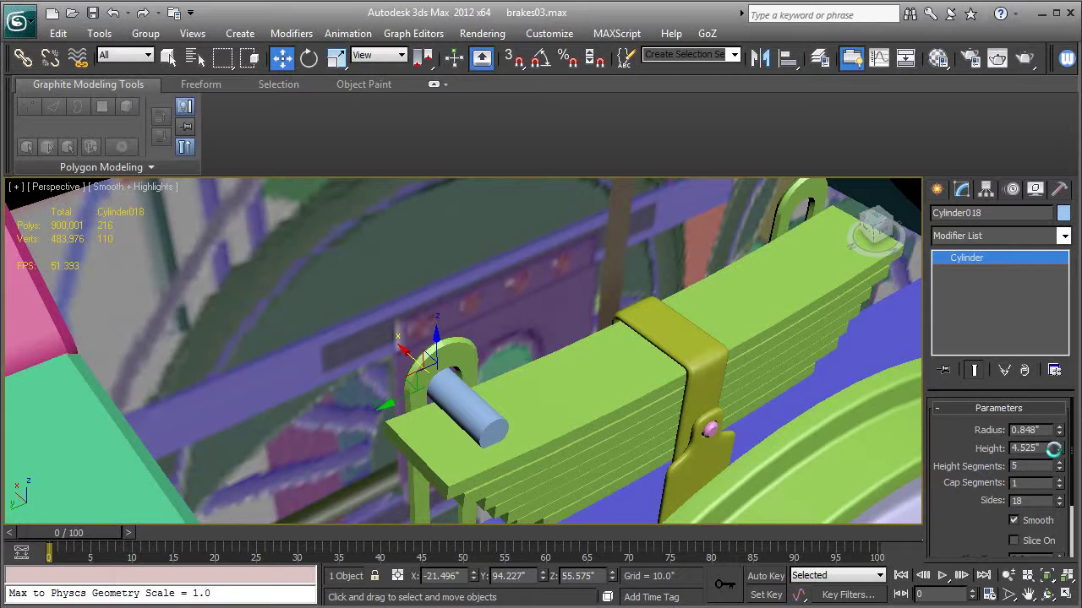
drag(1059, 447, 1060, 429)
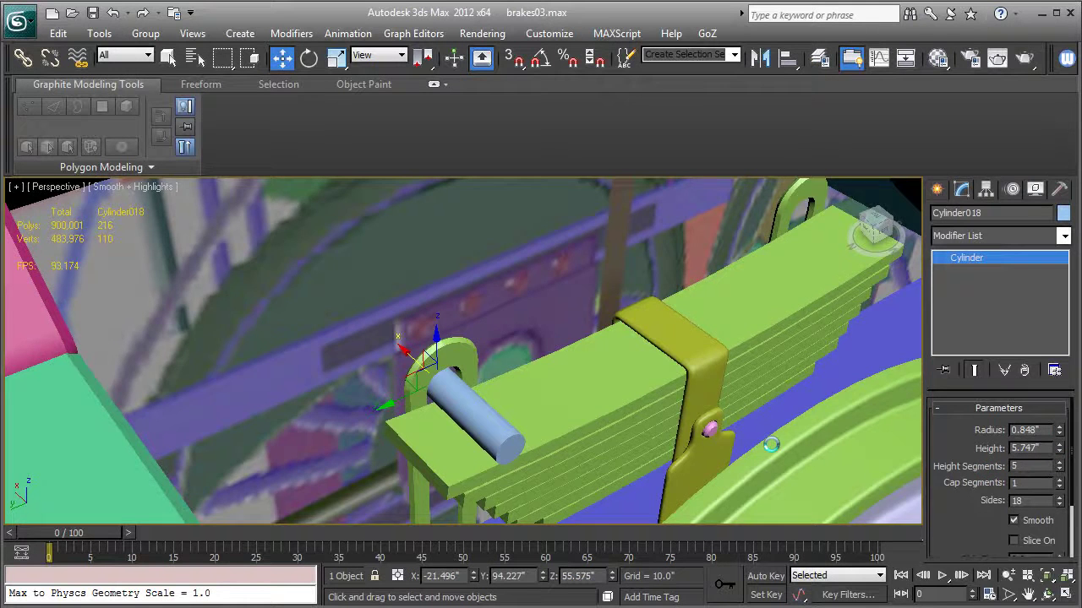
Step: Convert the pin to an editable poly and copy it lengthwise to the other bracket, at Y about 68.6"
alt+middle_drag(771, 445, 453, 382)
right_click(972, 258)
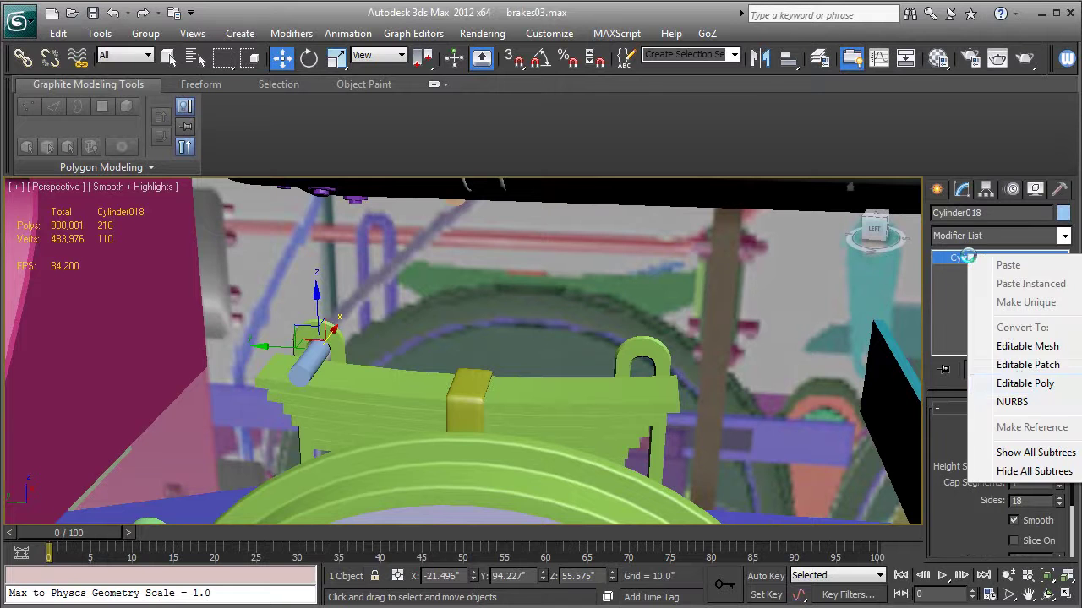
click(1021, 381)
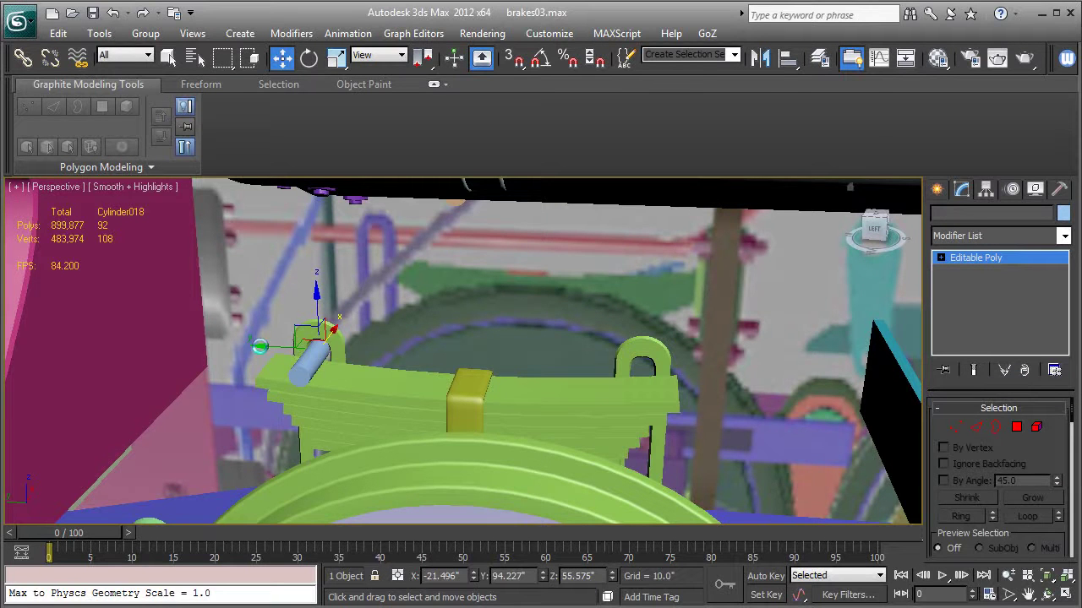
mouse_move(260, 347)
shift+mouse_down()
mouse_move(611, 363)
mouse_move(588, 363)
shift+mouse_up()
click(545, 384)
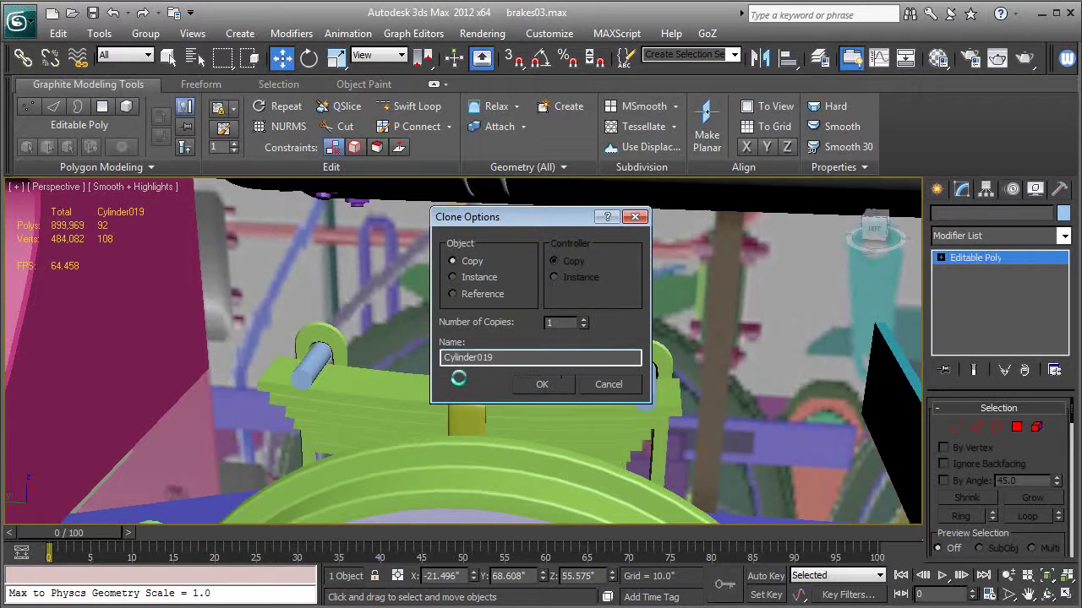
Step: Select both pins and both brackets and copy the set onto the second driving wheel's leaf spring
key(F4)
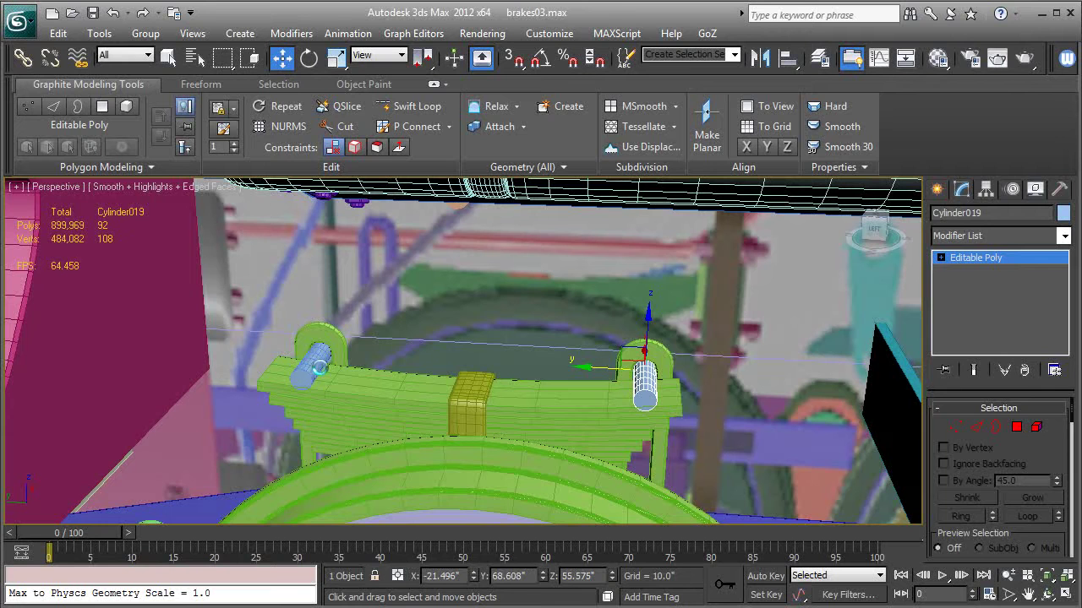
ctrl+click(311, 363)
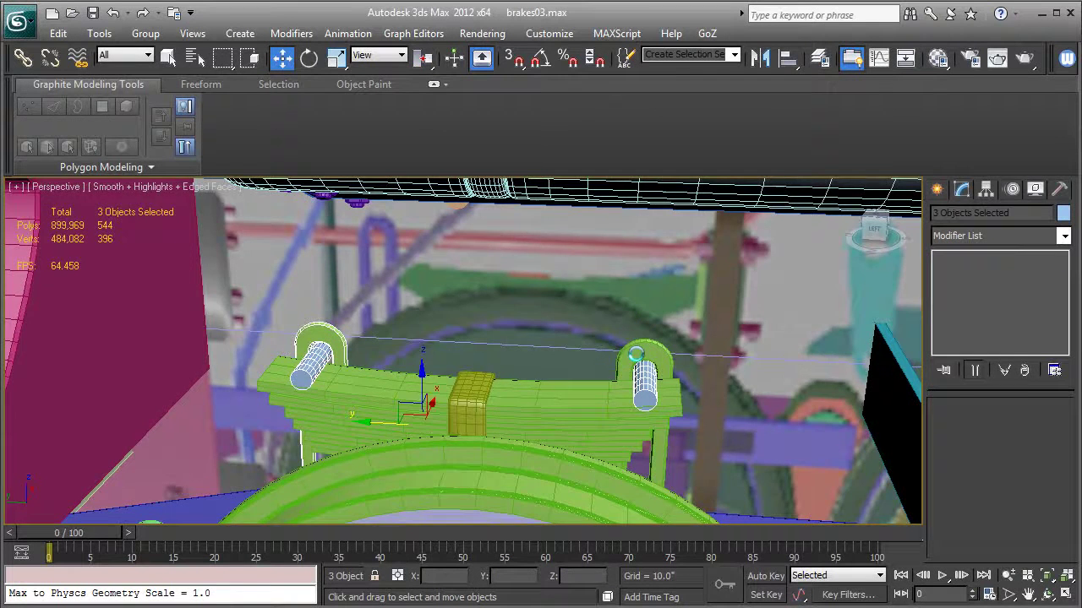
ctrl+click(636, 355)
middle_drag(637, 355, 555, 309)
scroll(628, 348, down, 3)
middle_drag(617, 371, 428, 382)
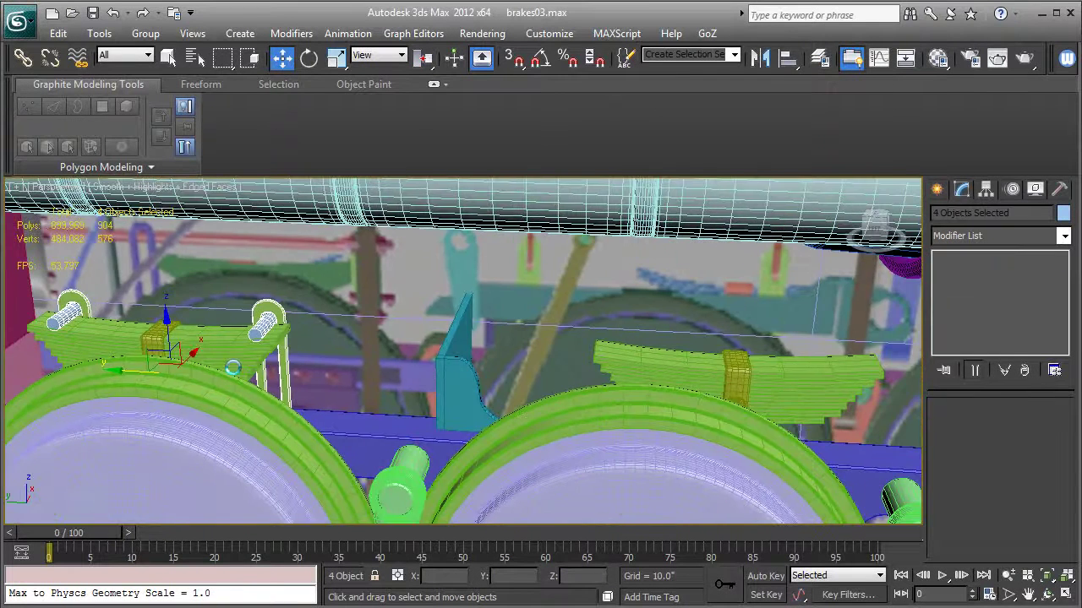
drag(129, 370, 686, 391)
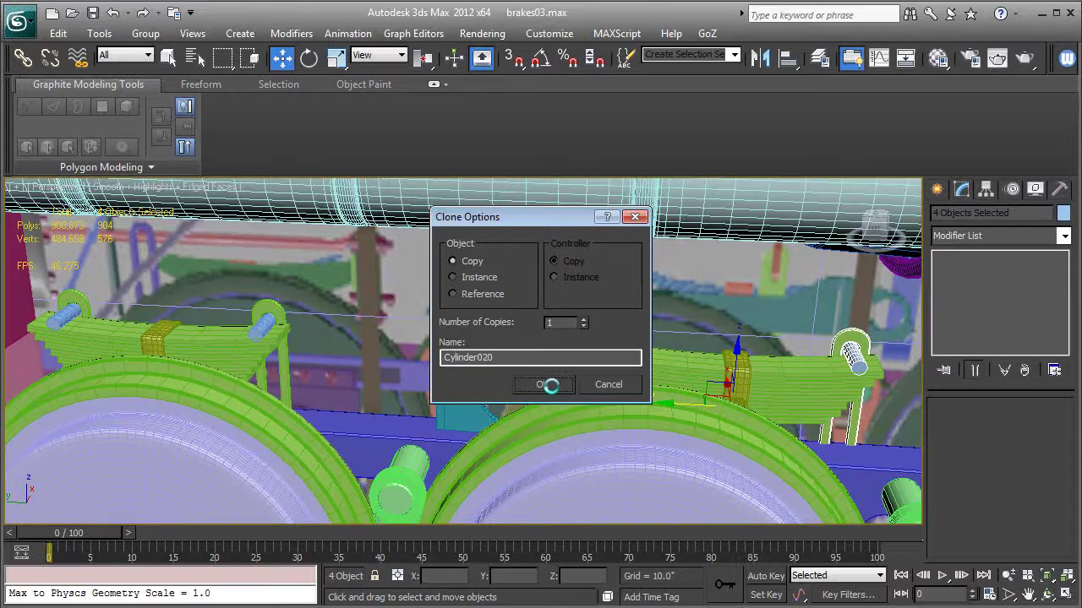
click(551, 386)
Step: Copy the selected brackets and pins from the second leaf spring onto the third one
middle_drag(551, 385, 308, 365)
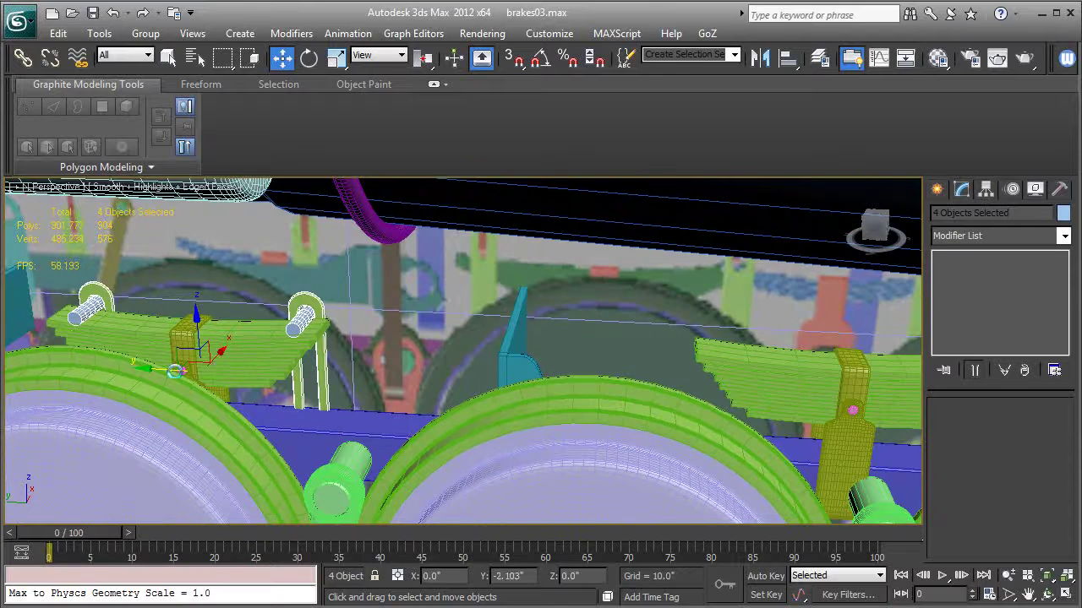
shift+drag(175, 370, 665, 390)
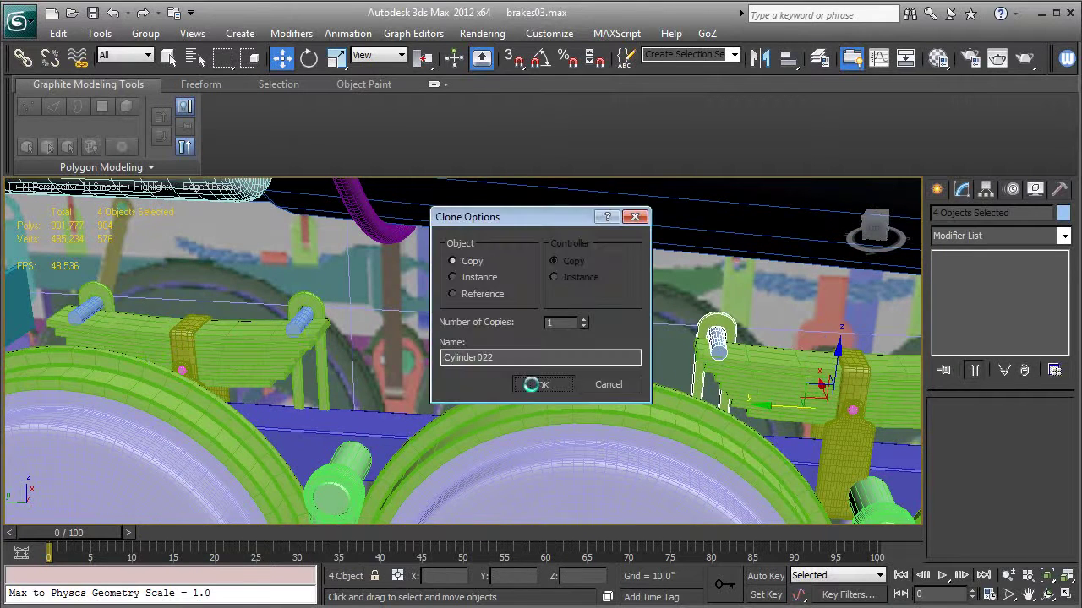
click(539, 385)
Step: Nudge the third set lengthwise to fit its spring and copy it onto the fourth leaf spring
alt+middle_drag(539, 384, 368, 379)
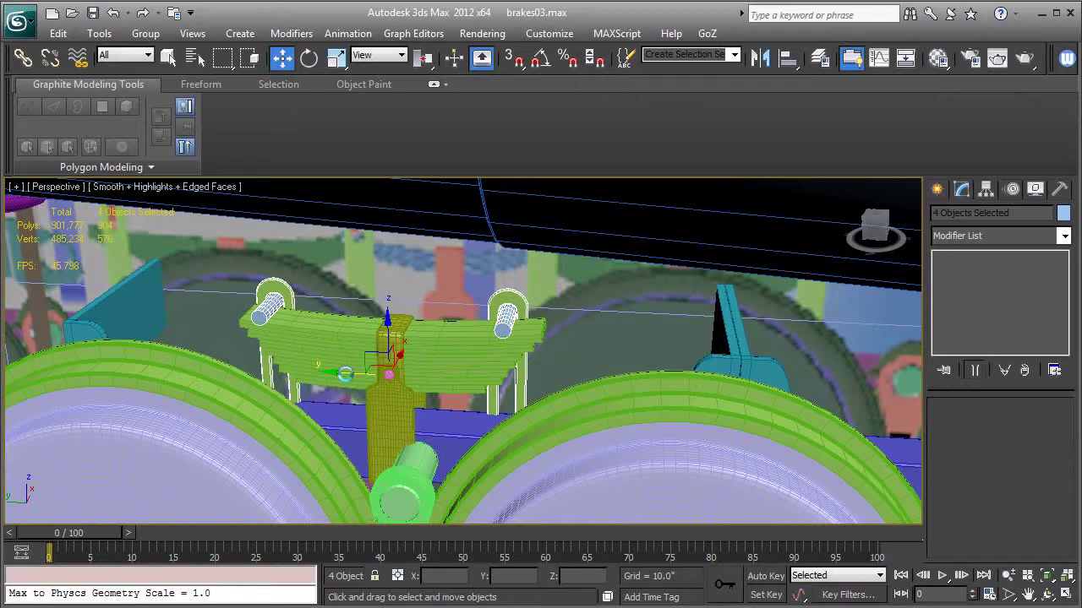
drag(346, 373, 353, 374)
alt+middle_drag(351, 374, 301, 377)
drag(301, 377, 691, 376)
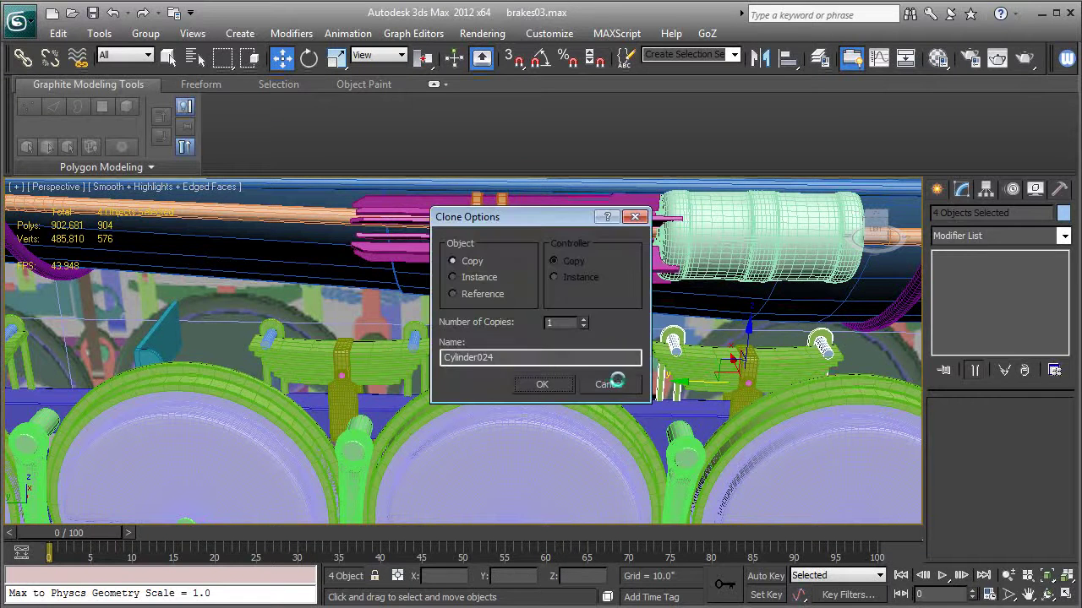
click(565, 384)
Step: Hide the Blueprints layer
mouse_move(565, 384)
alt+middle_down()
mouse_move(534, 364)
mouse_move(557, 338)
alt+middle_up()
click(820, 56)
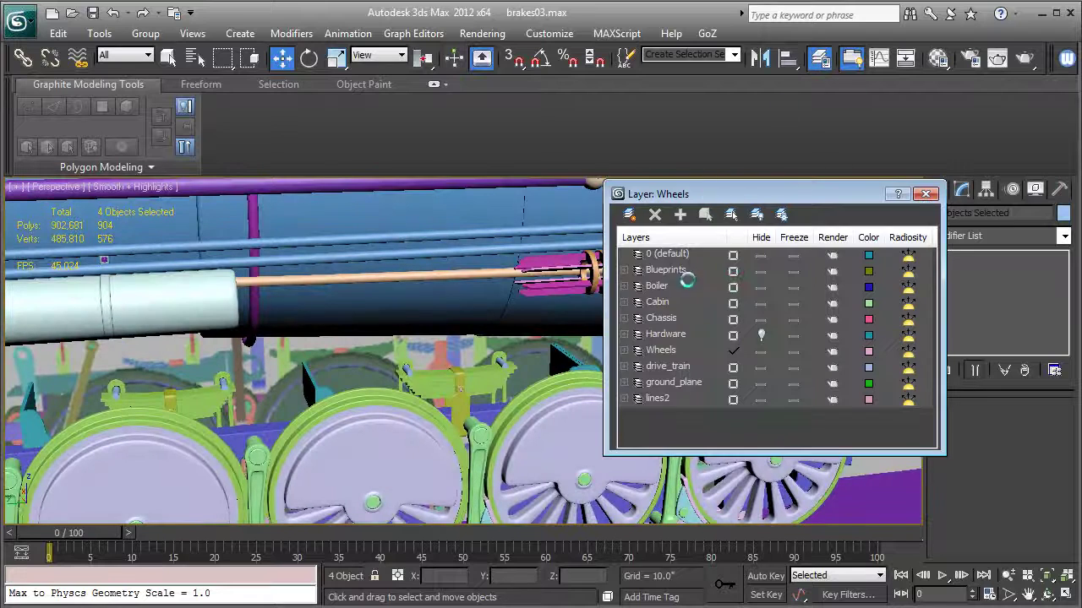
click(758, 271)
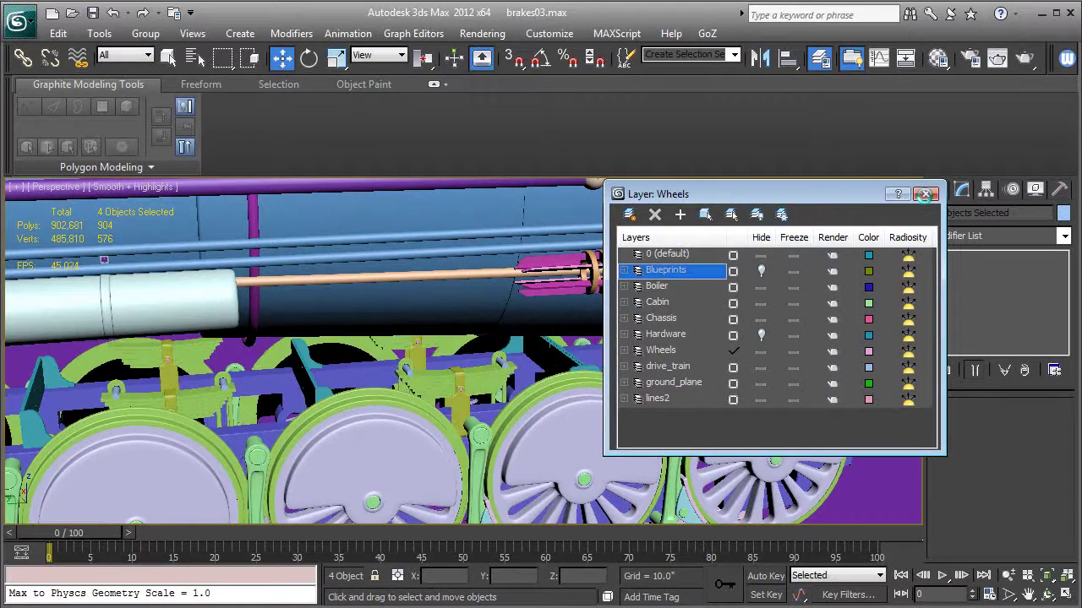
click(924, 195)
Step: Examine the brackets and pins along the leaf springs, ending close to the first spring with edged faces shown
scroll(632, 360, down, 5)
alt+middle_drag(540, 393, 591, 379)
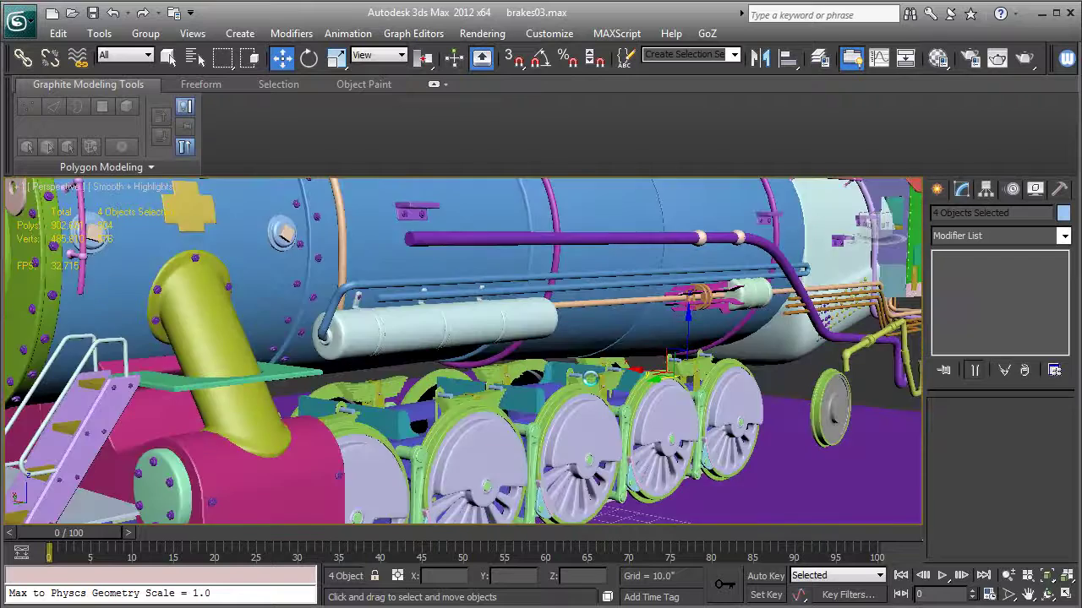
scroll(578, 388, up, 4)
middle_drag(540, 402, 592, 338)
alt+middle_drag(591, 338, 338, 336)
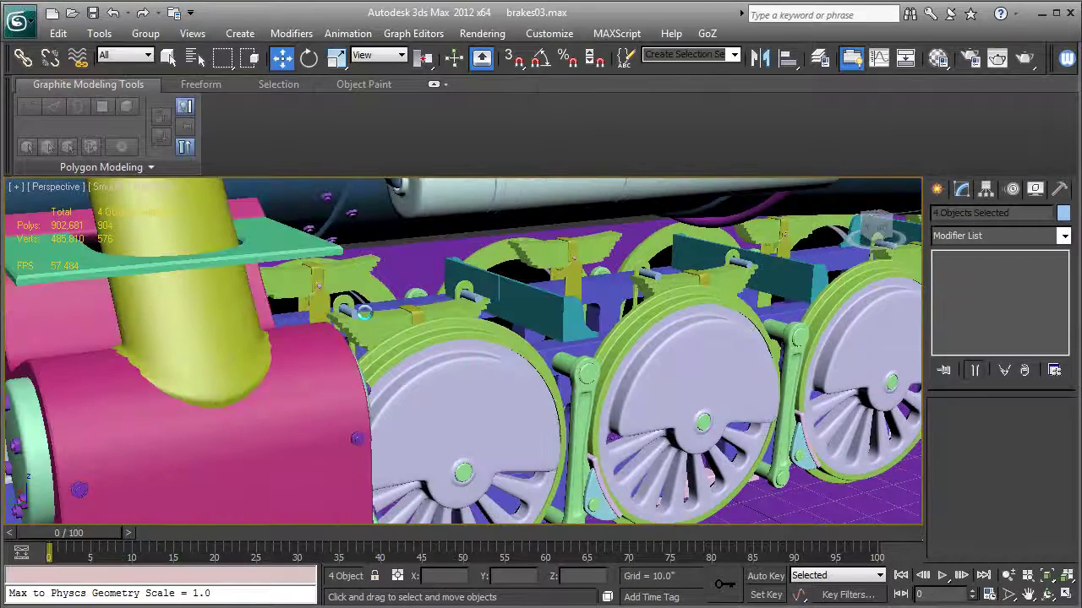
alt+middle_drag(402, 354, 548, 425)
scroll(428, 365, up, 5)
key(F4)
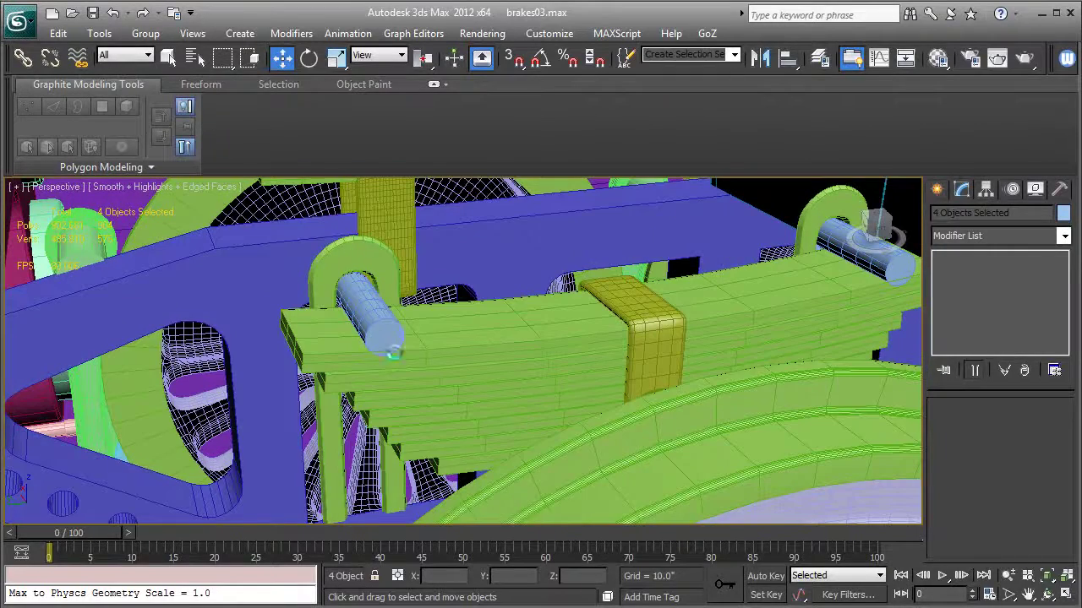
Step: Isolate the first leaf spring together with the two cylindrical pins resting on its ends
click(384, 324)
click(383, 324)
ctrl+click(436, 345)
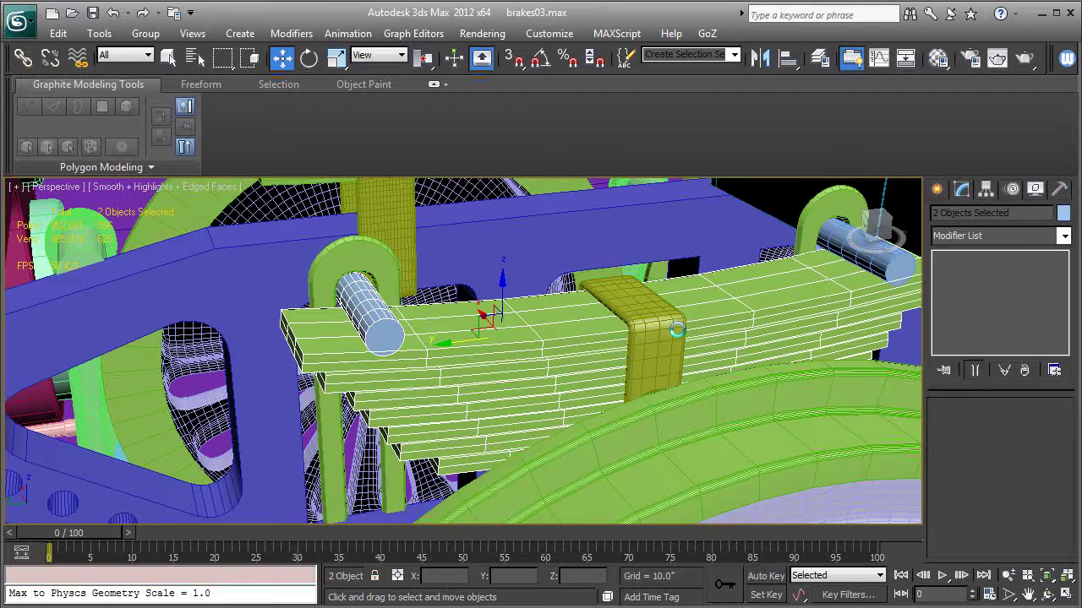
ctrl+click(870, 262)
alt+middle_drag(855, 300, 777, 345)
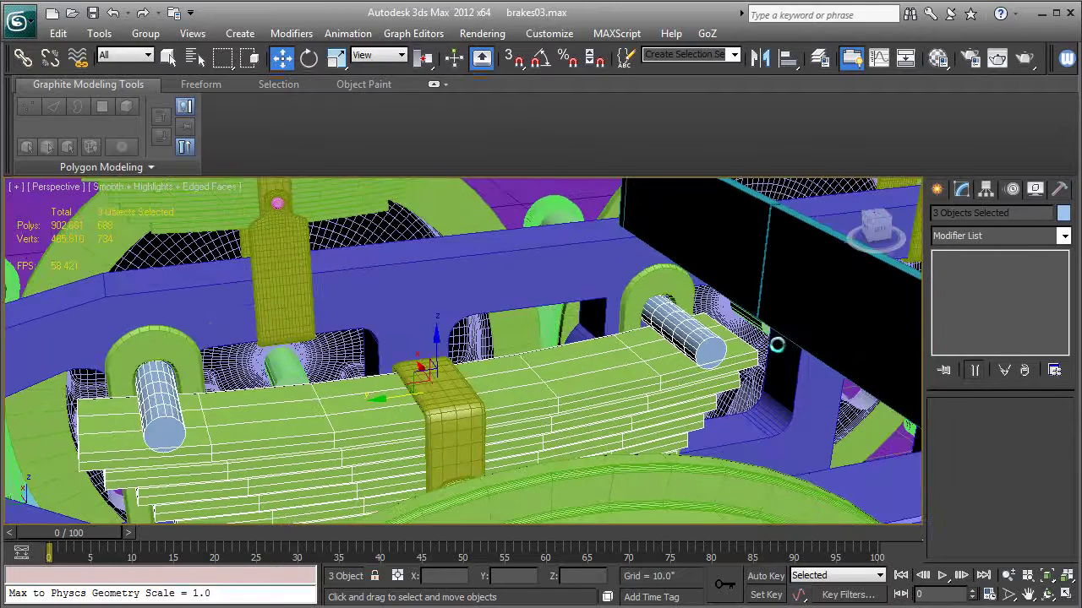
key(alt+w)
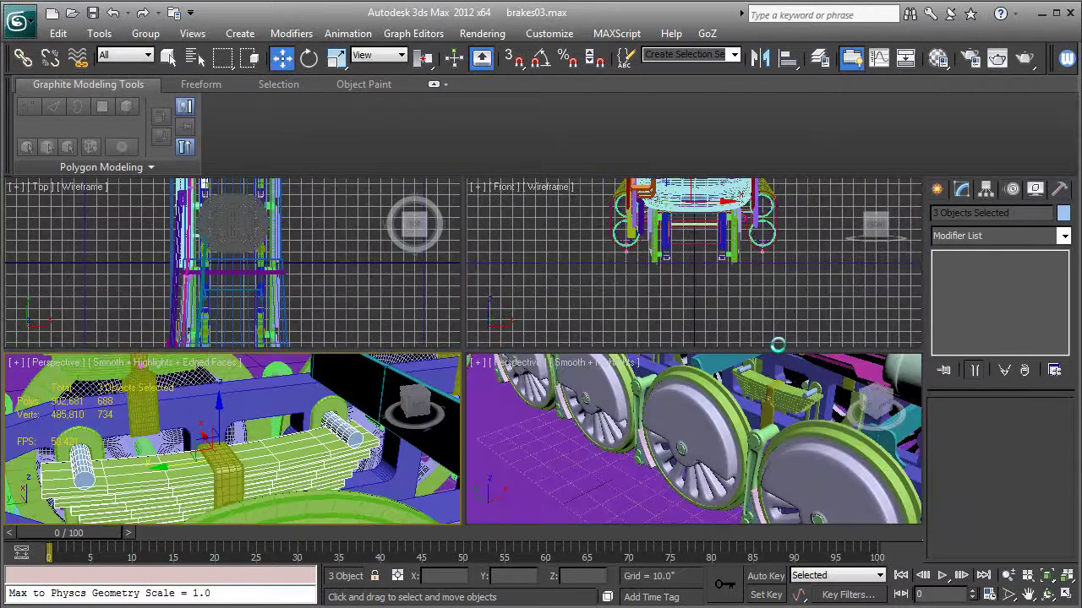
key(alt+w)
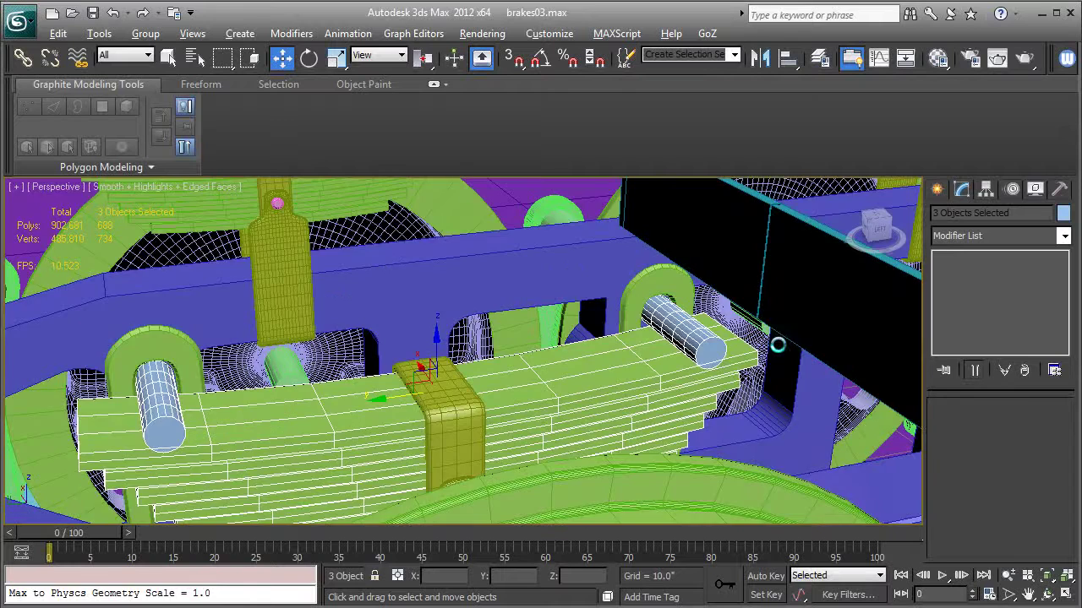
key(alt+q)
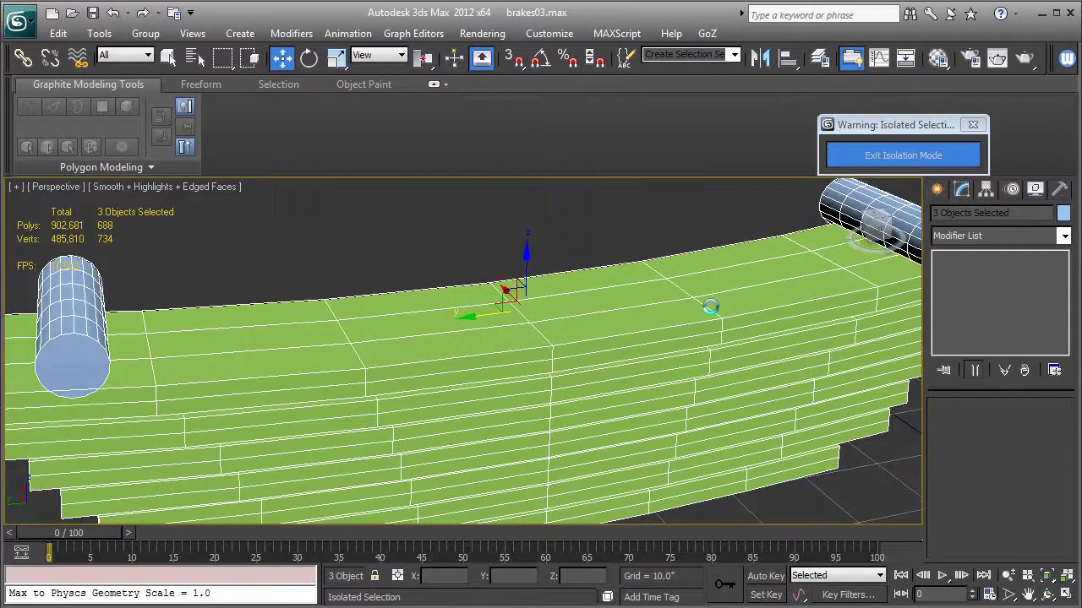
Step: Create a plane about 7.3" long and 2.6" wide in the top view, over the pin at the spring's upper end
key(t)
middle_drag(533, 321, 551, 389)
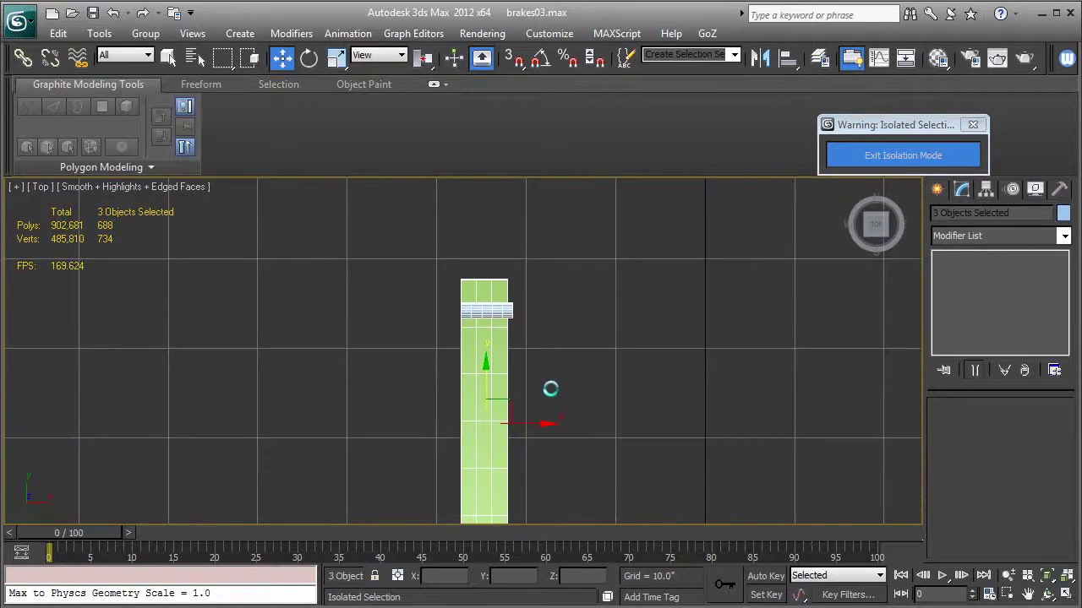
scroll(551, 389, up, 3)
click(685, 319)
click(937, 189)
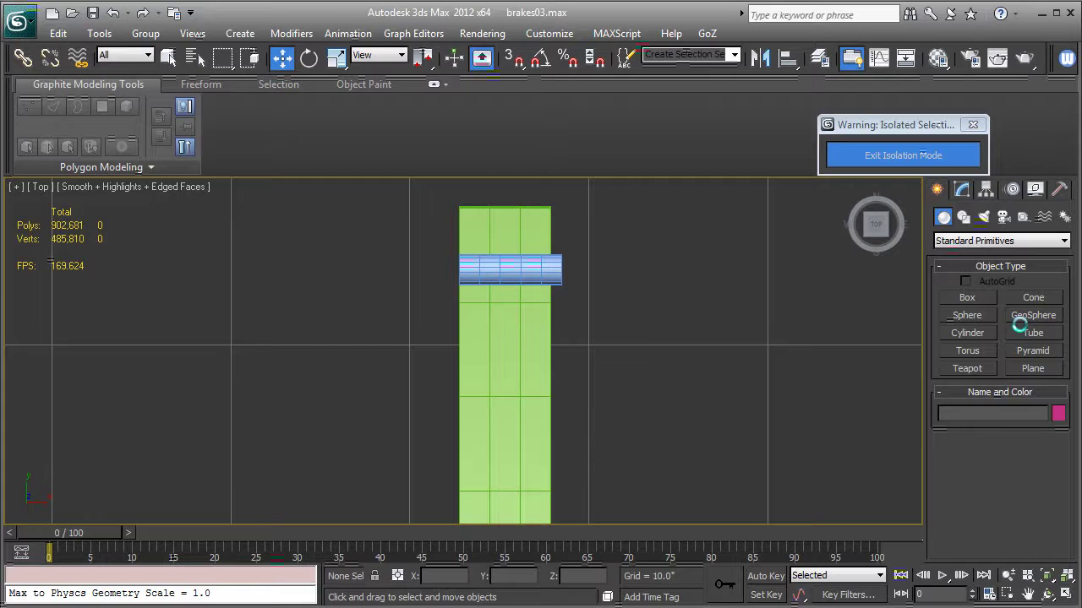
click(1033, 368)
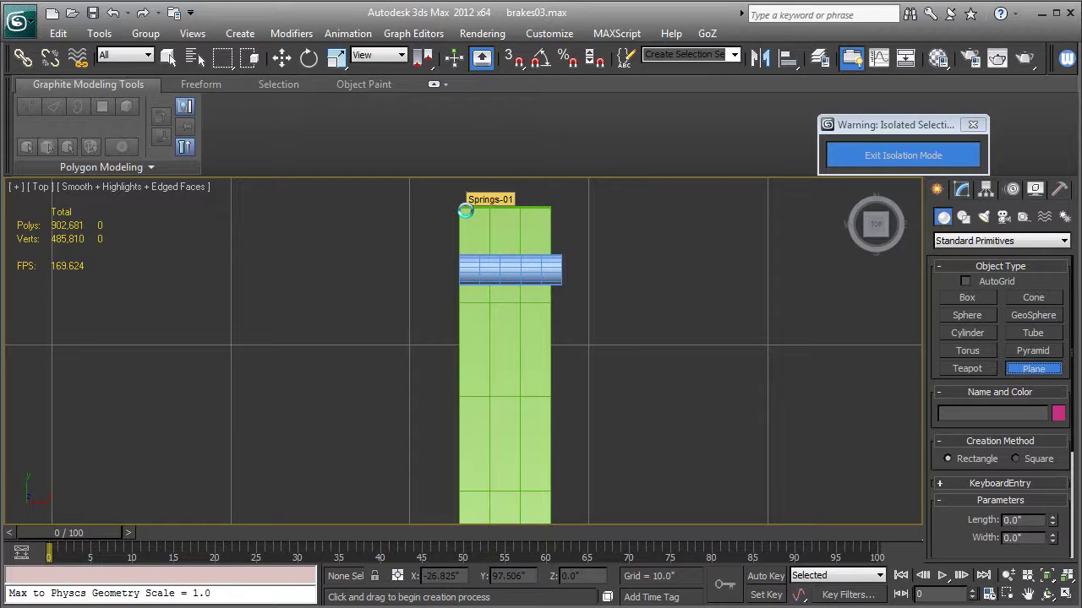
key(F3)
drag(466, 211, 511, 342)
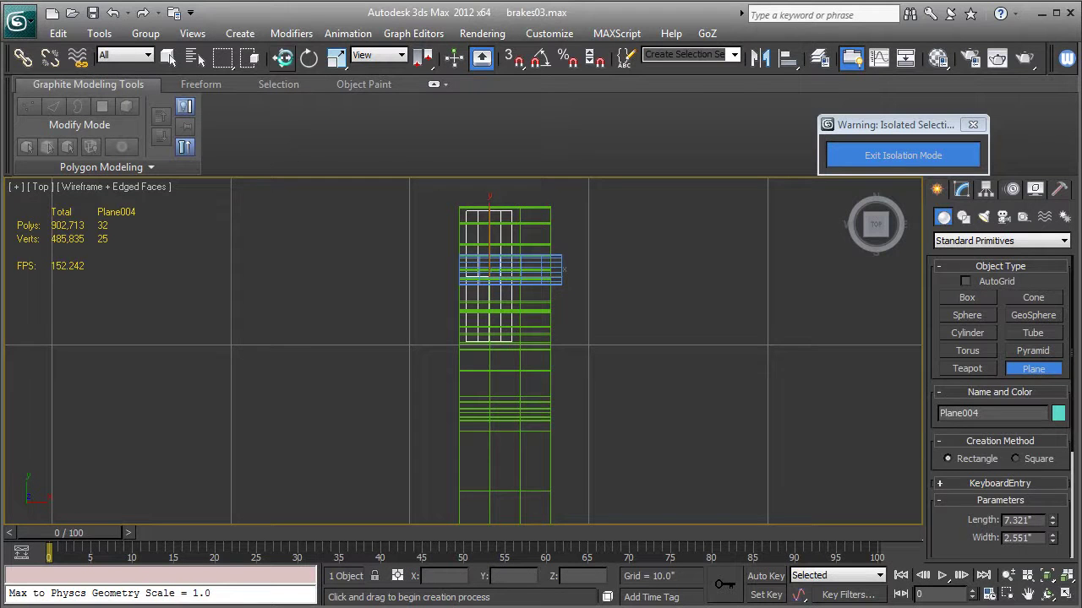
Step: Raise the plane so it sits just above the pin, checking it in the shaded perspective view
key(w)
key(p)
mouse_move(474, 345)
alt+middle_down()
mouse_move(586, 355)
mouse_move(603, 326)
mouse_move(596, 449)
mouse_move(519, 442)
mouse_move(490, 499)
alt+middle_up()
key(F3)
drag(434, 439, 453, 246)
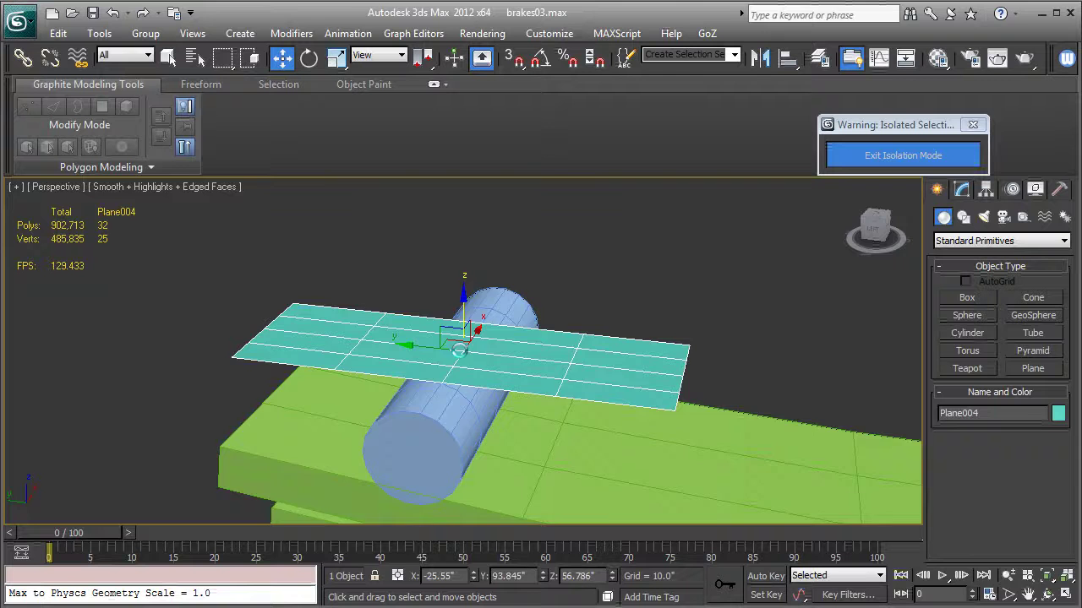
Step: Give the plane 11 length segments and 3 width segments, and convert it to an Editable Poly
middle_drag(459, 350, 489, 317)
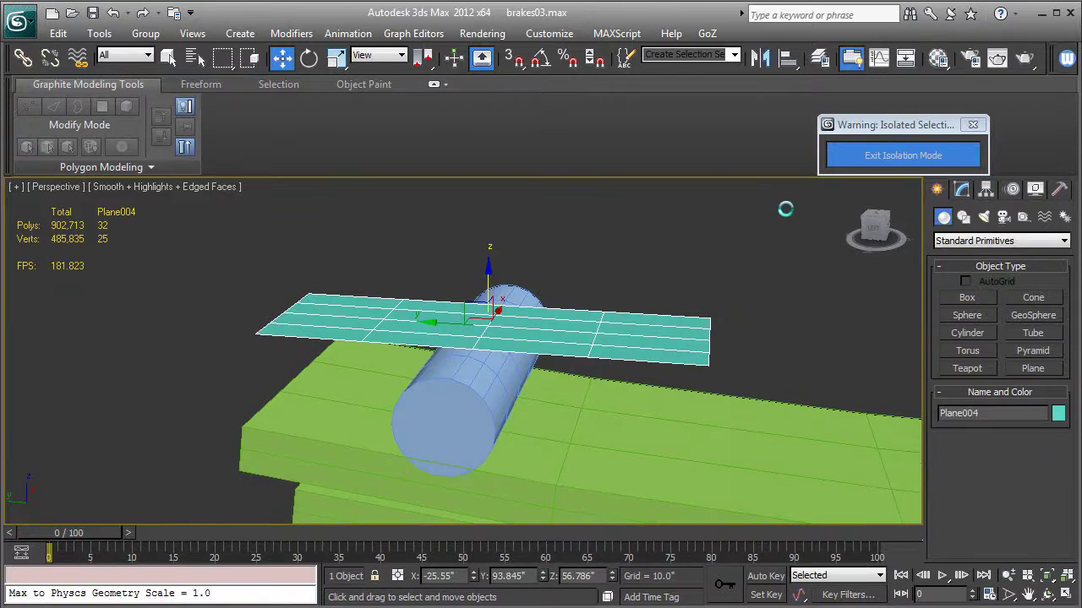
click(960, 190)
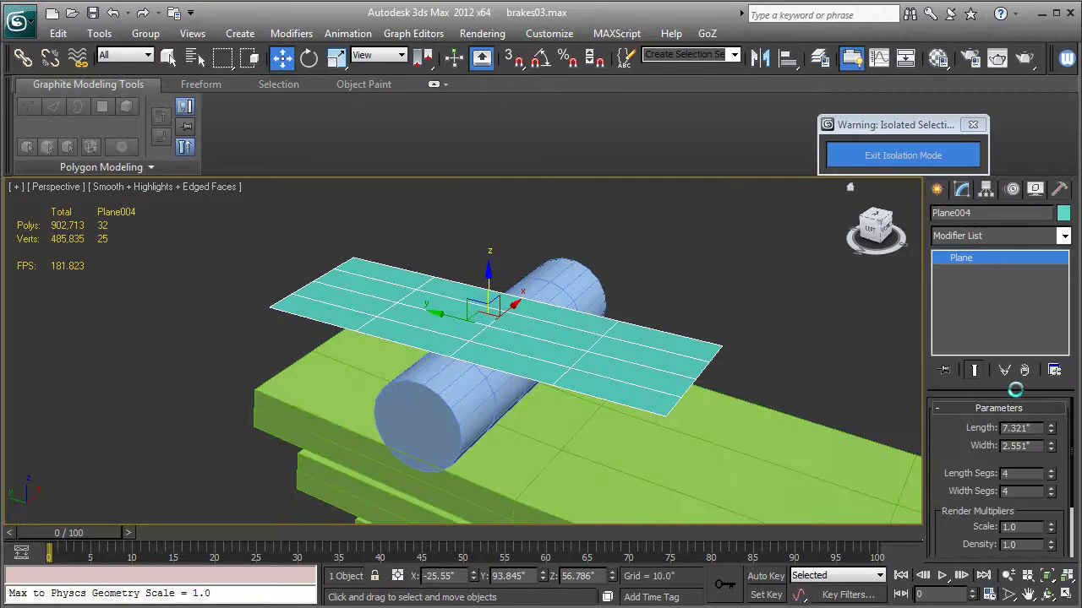
drag(1048, 472, 1051, 488)
right_click(979, 268)
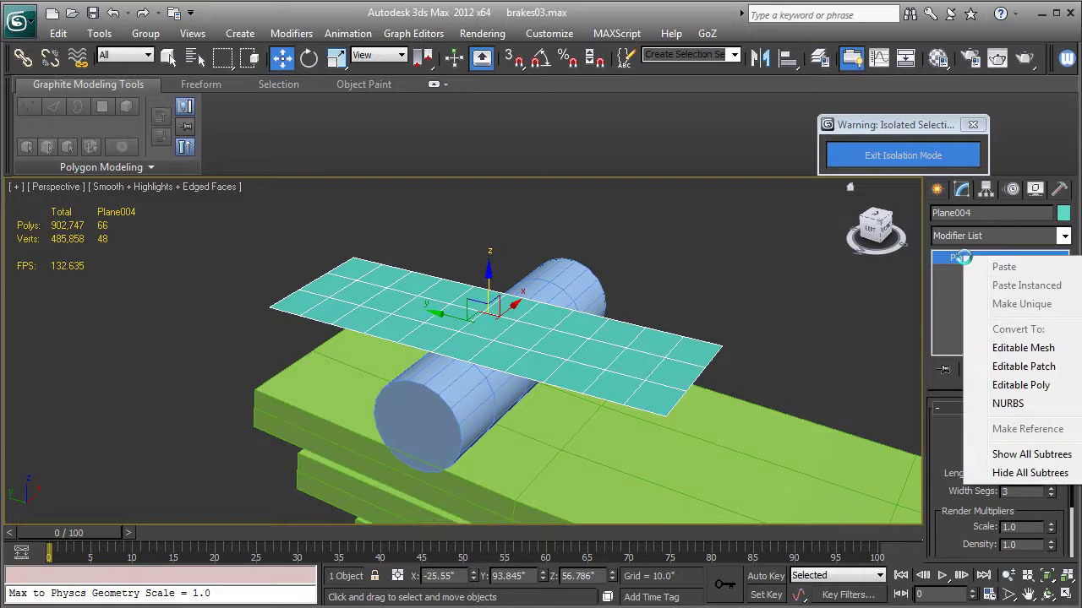
click(1021, 385)
click(940, 258)
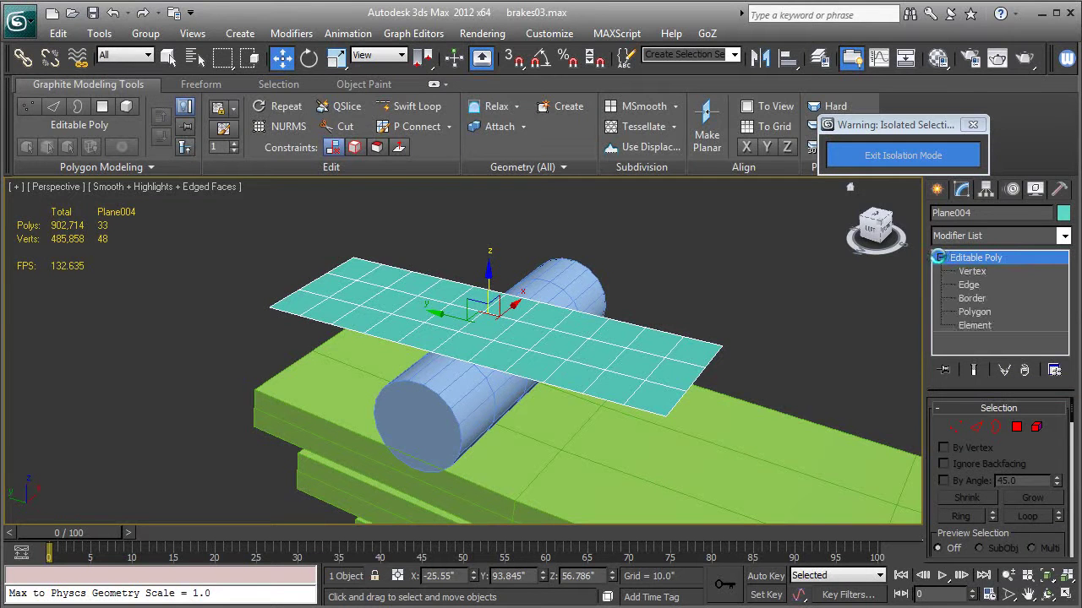
alt+middle_drag(663, 373, 740, 375)
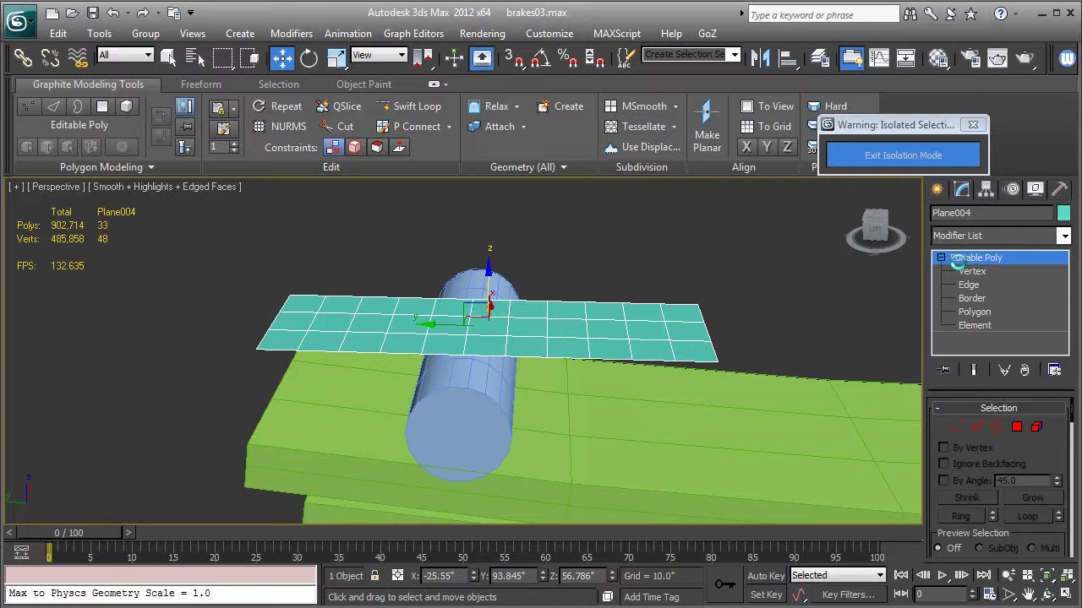
Step: Lower the plane's vertex rows on both sides of the pin by about 0.5", leaving the middle rows over the pin in place
click(969, 270)
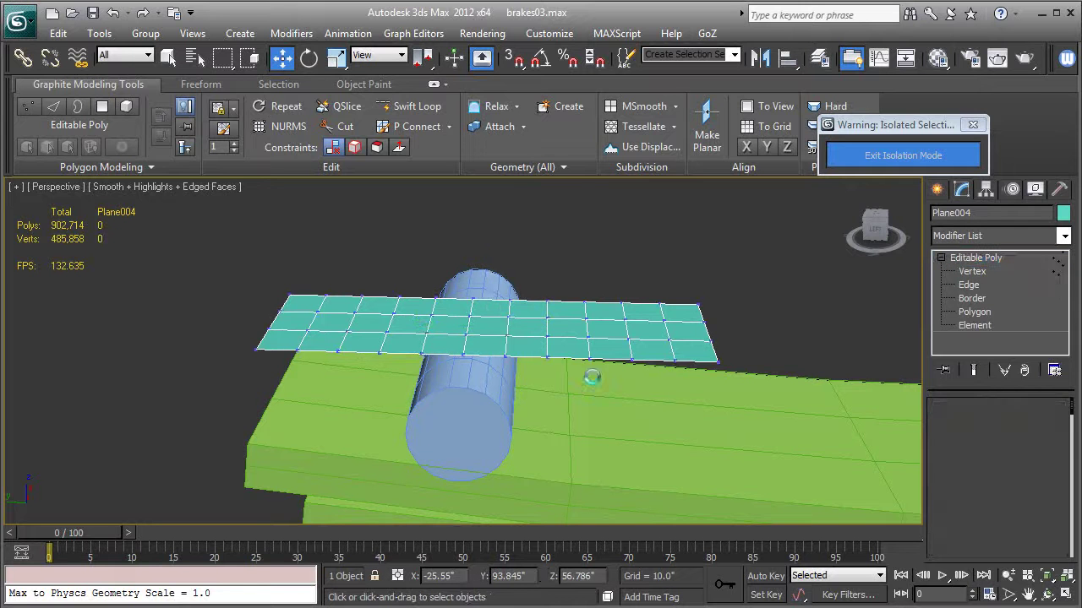
alt+middle_drag(676, 365, 657, 381)
drag(179, 212, 413, 420)
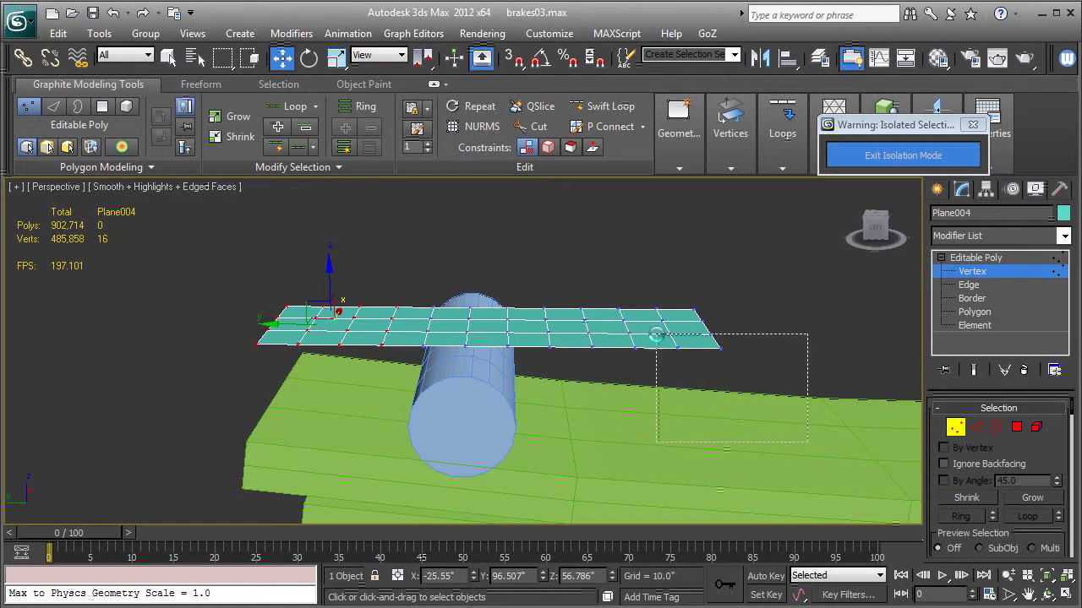
ctrl+drag(531, 254, 760, 404)
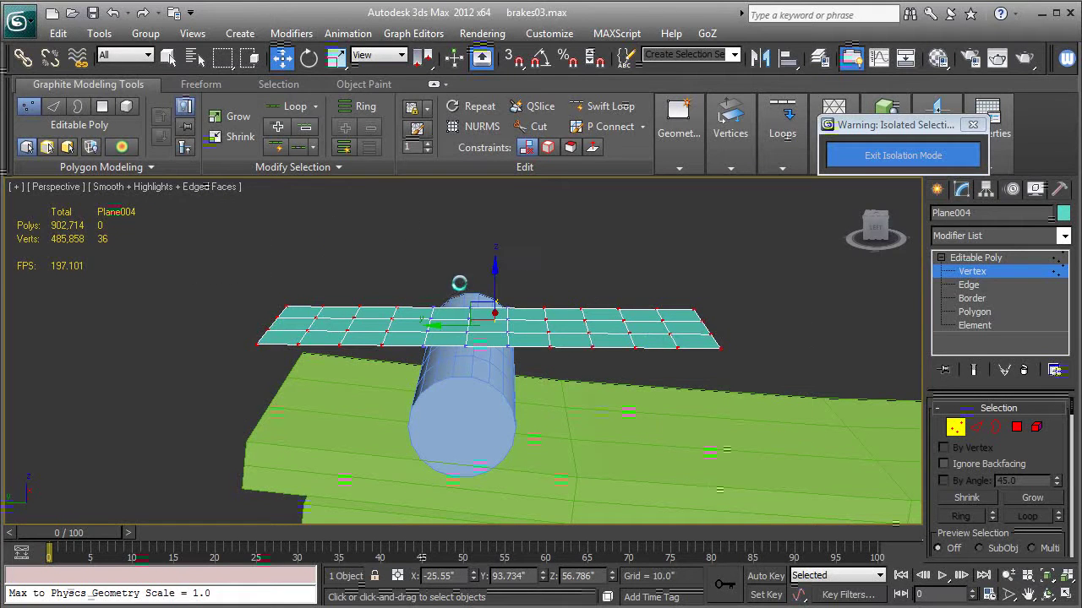
drag(493, 280, 489, 330)
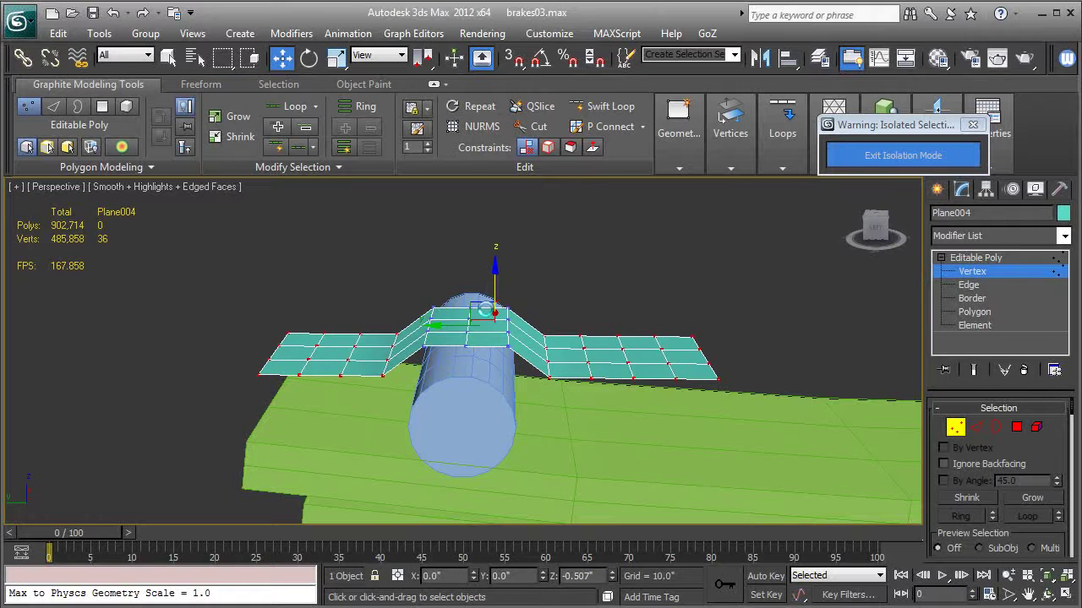
Step: Exclude the innermost lowered row on each side and lower the remaining outer vertex rows by about 0.55"
alt+drag(395, 360, 421, 383)
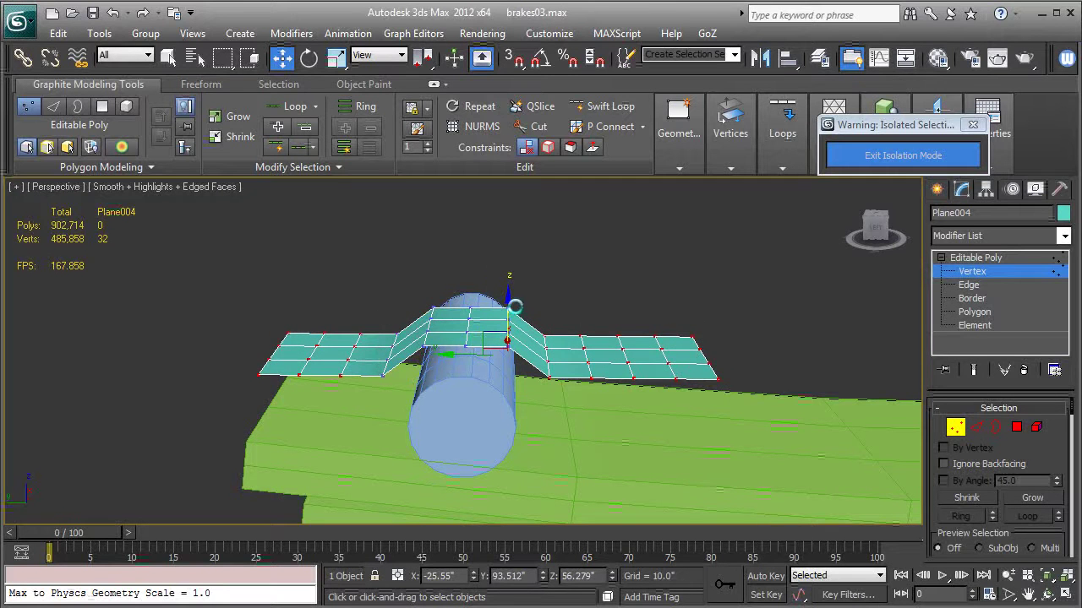
alt+drag(514, 306, 553, 390)
alt+middle_drag(557, 406, 512, 305)
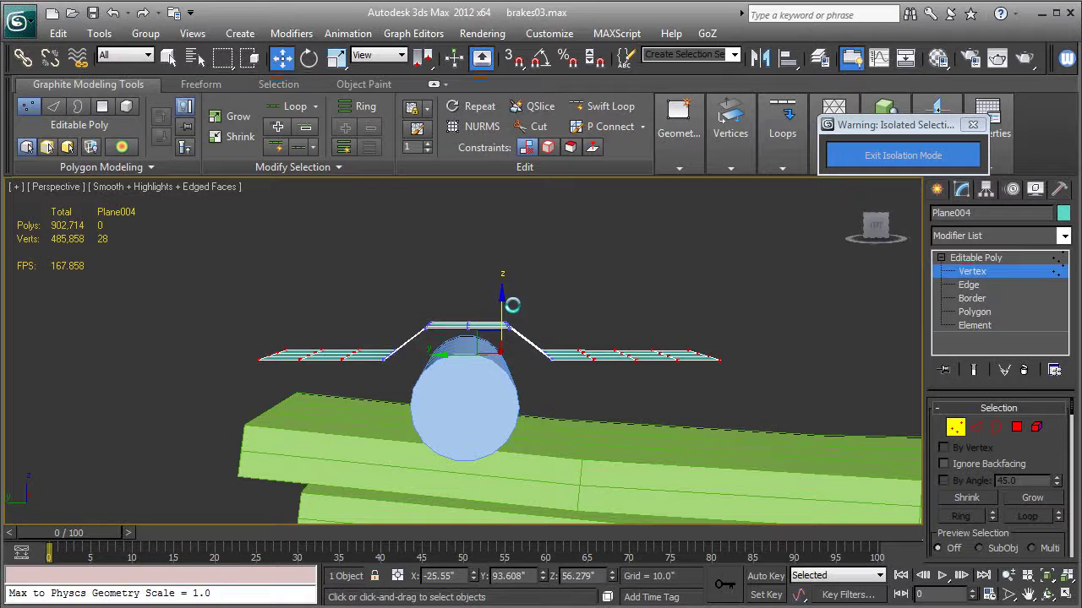
drag(501, 295, 501, 327)
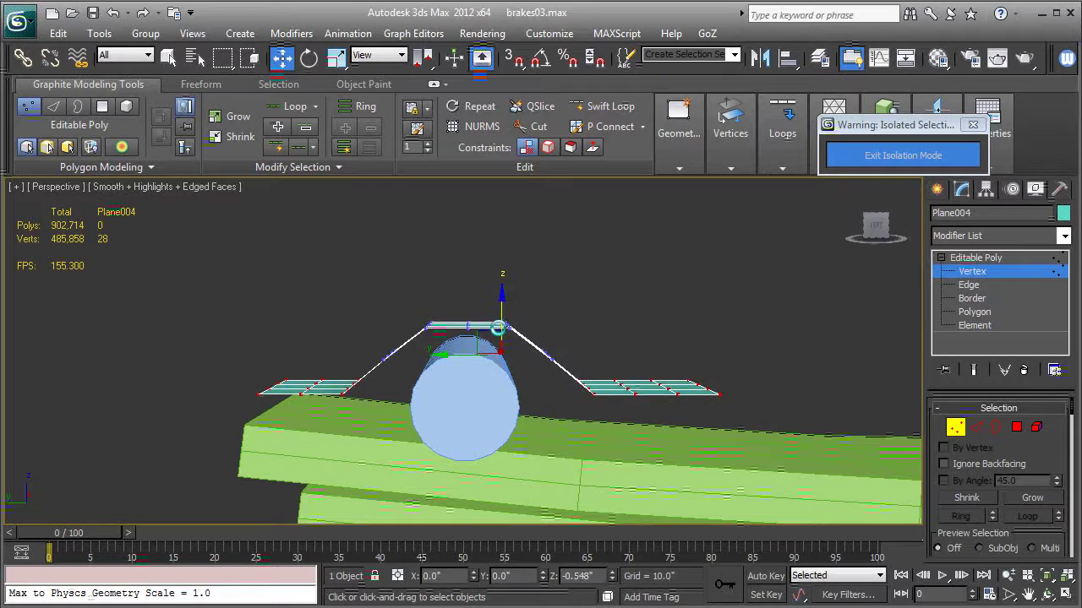
Step: Move only the four outer vertex rows on the plane's longer side about 1.1" toward the pin
alt+middle_drag(443, 385, 480, 404)
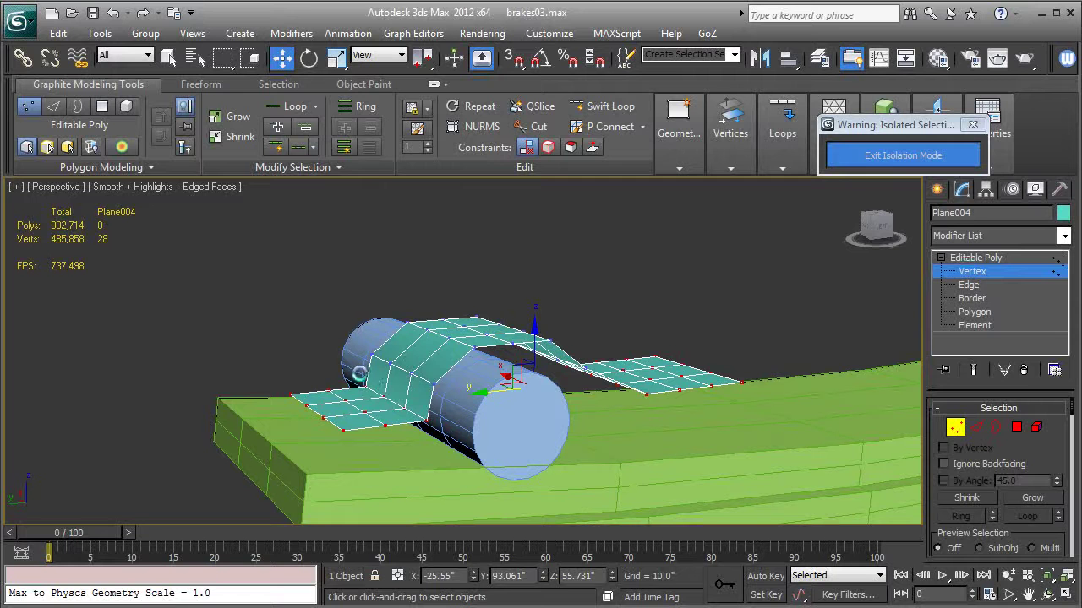
alt+drag(360, 374, 418, 418)
alt+drag(413, 409, 441, 427)
alt+middle_drag(445, 426, 520, 409)
drag(518, 385, 459, 383)
key(ctrl+z)
alt+drag(259, 331, 397, 437)
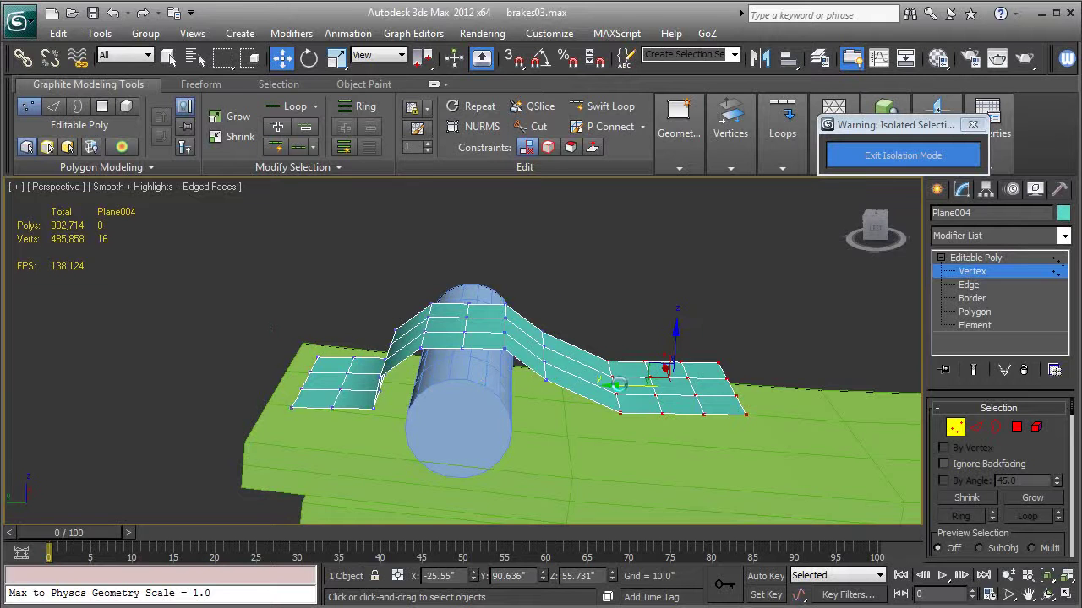
drag(618, 384, 550, 385)
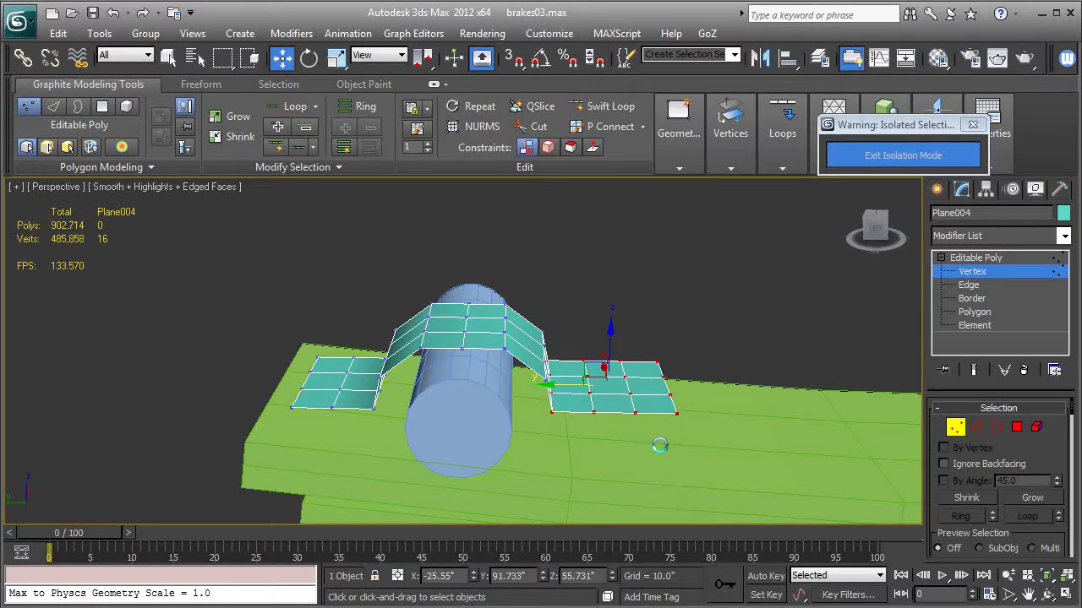
Step: Shift the flap and the bend row above it slightly inward toward the pin, first on the long side and then on the short side
drag(626, 413, 525, 301)
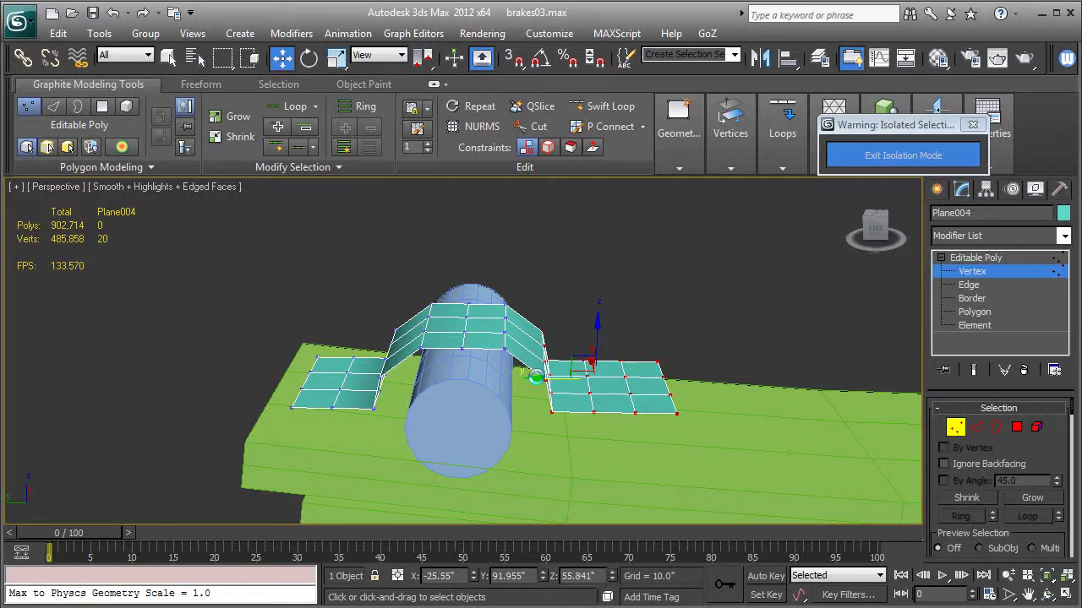
alt+middle_drag(533, 381, 513, 393)
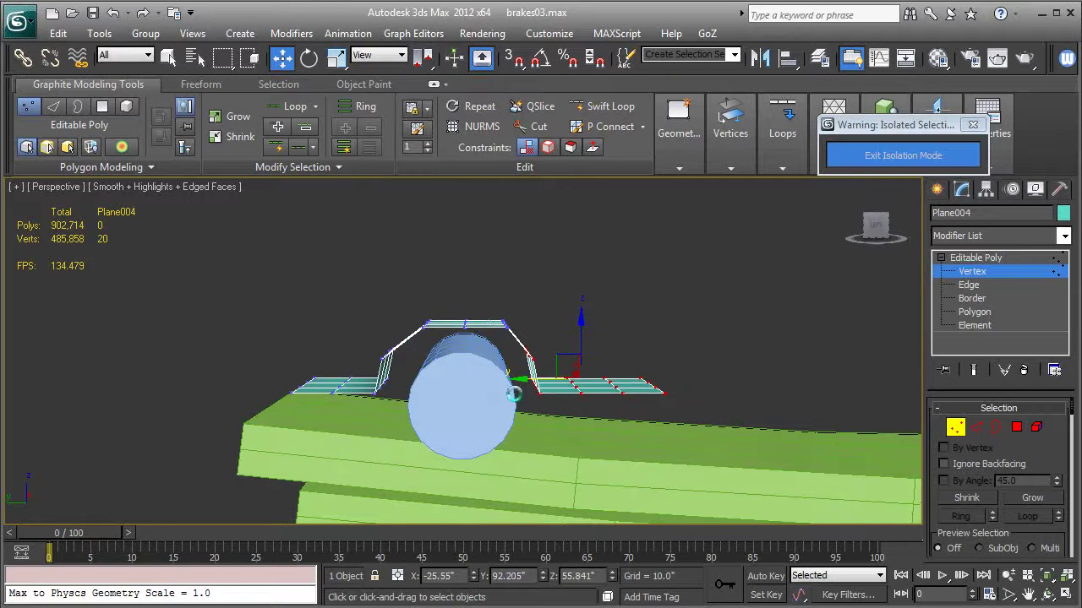
drag(199, 331, 400, 431)
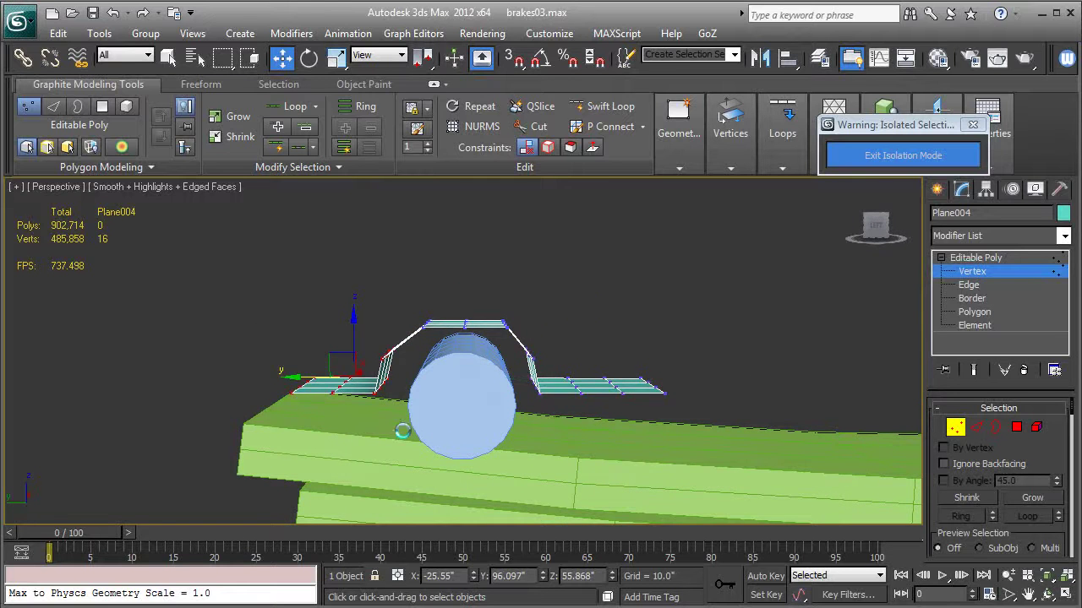
alt+middle_drag(346, 412, 285, 370)
drag(304, 375, 312, 376)
Step: Raise the centre vertex row above the pin slightly to round the strap's crown
alt+middle_drag(496, 375, 471, 343)
drag(447, 310, 480, 344)
drag(466, 291, 465, 279)
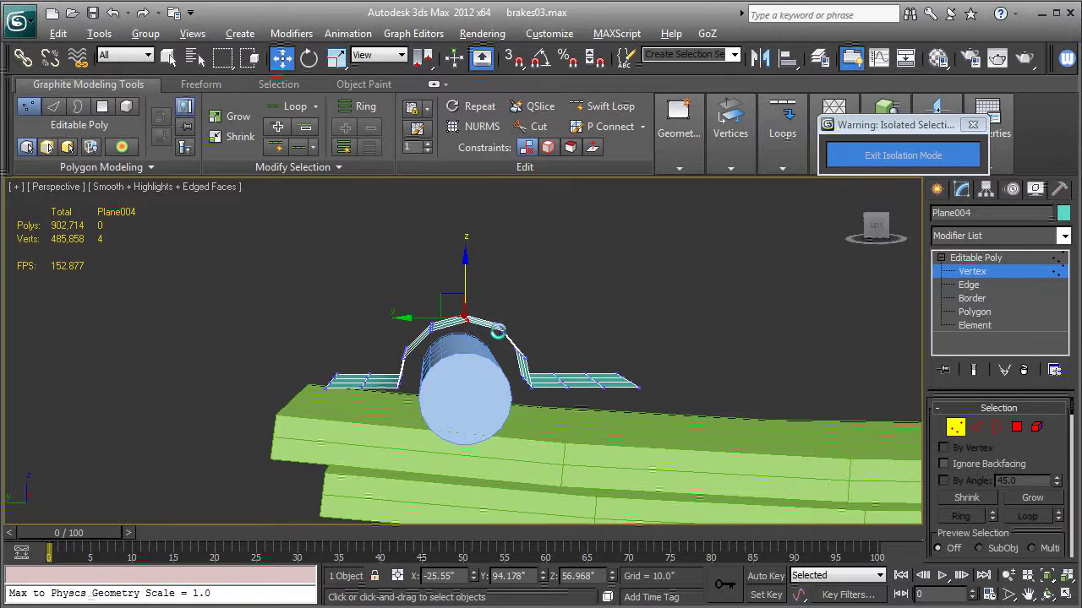
Step: Save the scene and lower the long flap's outer vertex rows progressively so the flap follows the spring's top surface
alt+middle_drag(544, 371, 529, 383)
drag(670, 461, 544, 343)
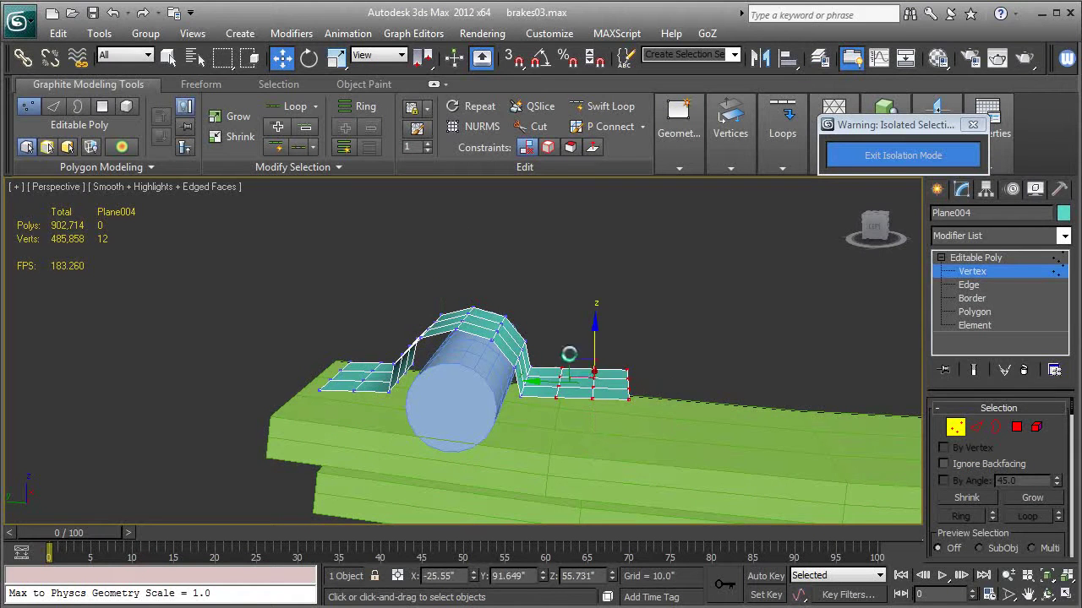
alt+middle_drag(581, 367, 593, 359)
key(ctrl+s)
drag(592, 337, 582, 371)
alt+drag(573, 421, 573, 421)
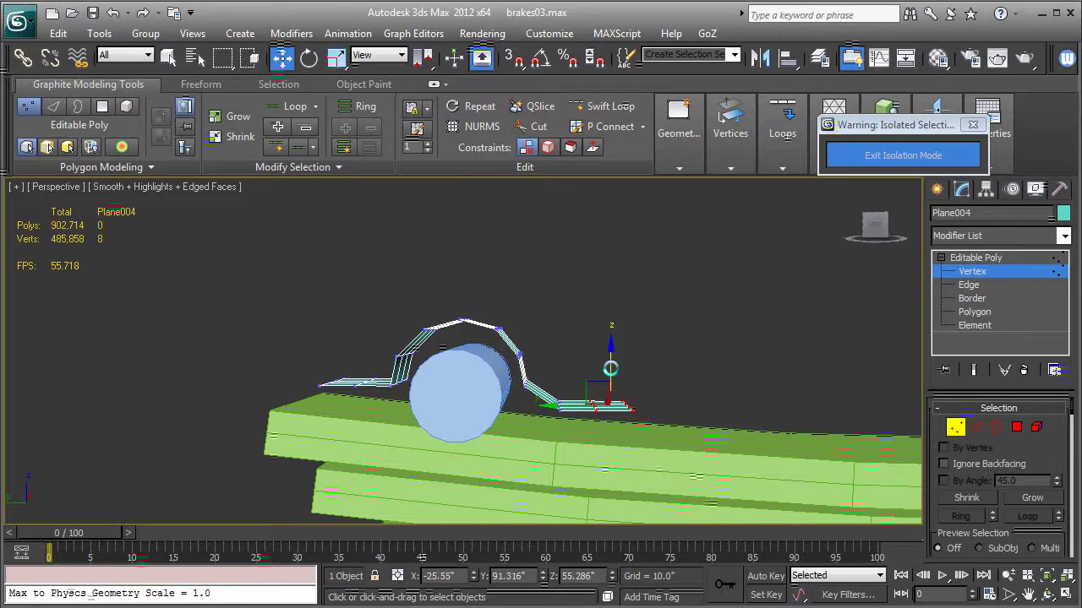
drag(610, 368, 595, 420)
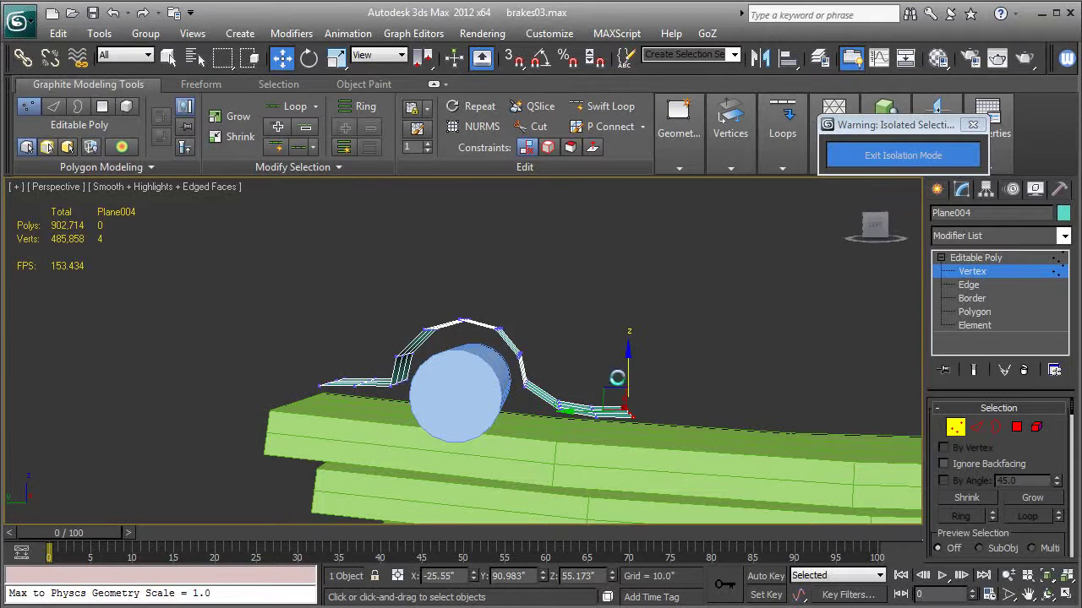
drag(628, 372, 631, 377)
Step: Lower the short flap's two outer vertex rows and adjust its end row's height to follow the spring's top surface
mouse_move(463, 386)
alt+middle_down()
mouse_move(495, 387)
mouse_move(479, 387)
alt+middle_up()
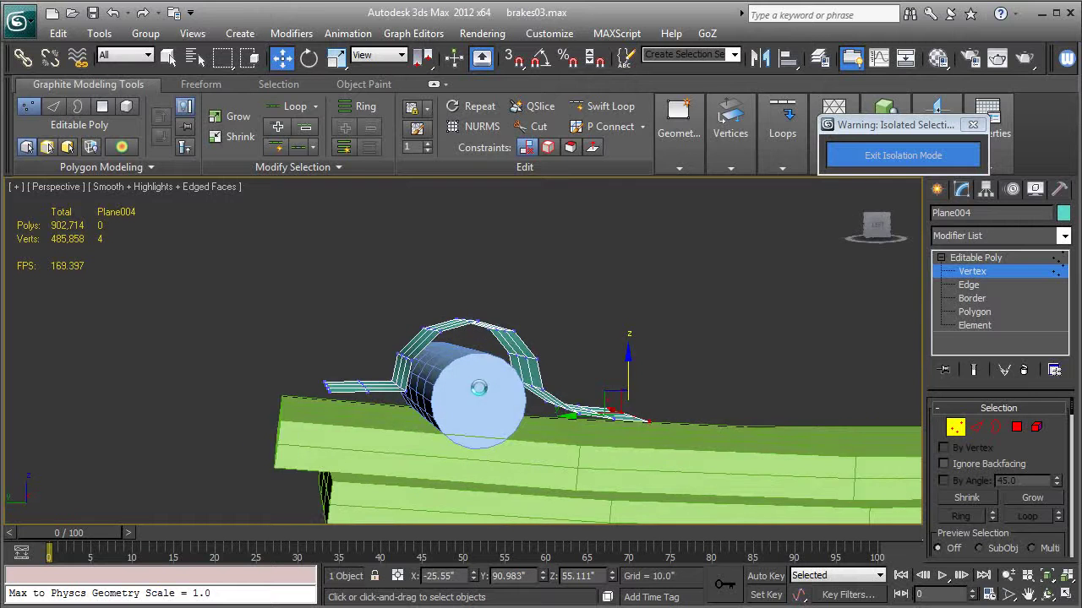
drag(276, 369, 374, 414)
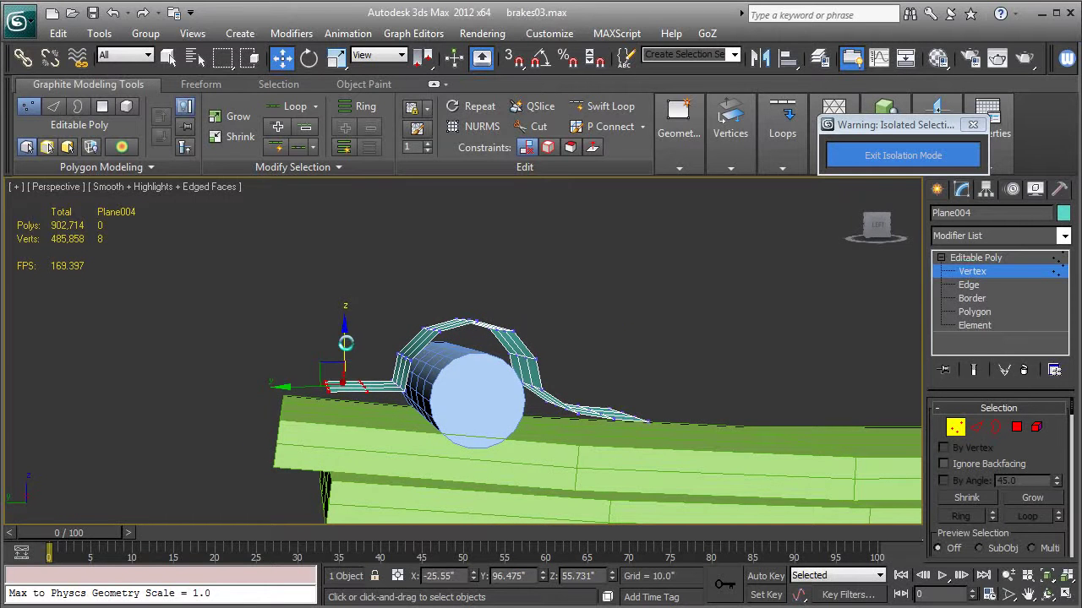
drag(345, 343, 347, 350)
alt+middle_drag(318, 437, 300, 436)
drag(287, 357, 335, 404)
drag(324, 355, 325, 352)
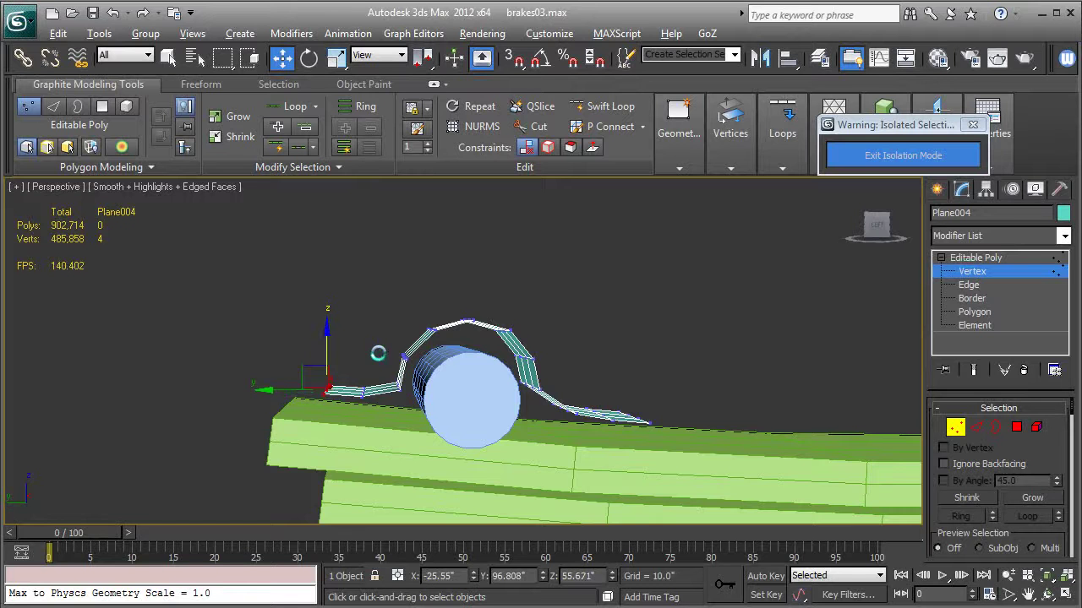
Step: Add a Shell modifier to the strap with an inner amount of 0.58", an outer amount of 0.0" and 3 segments
alt+middle_drag(378, 353, 426, 386)
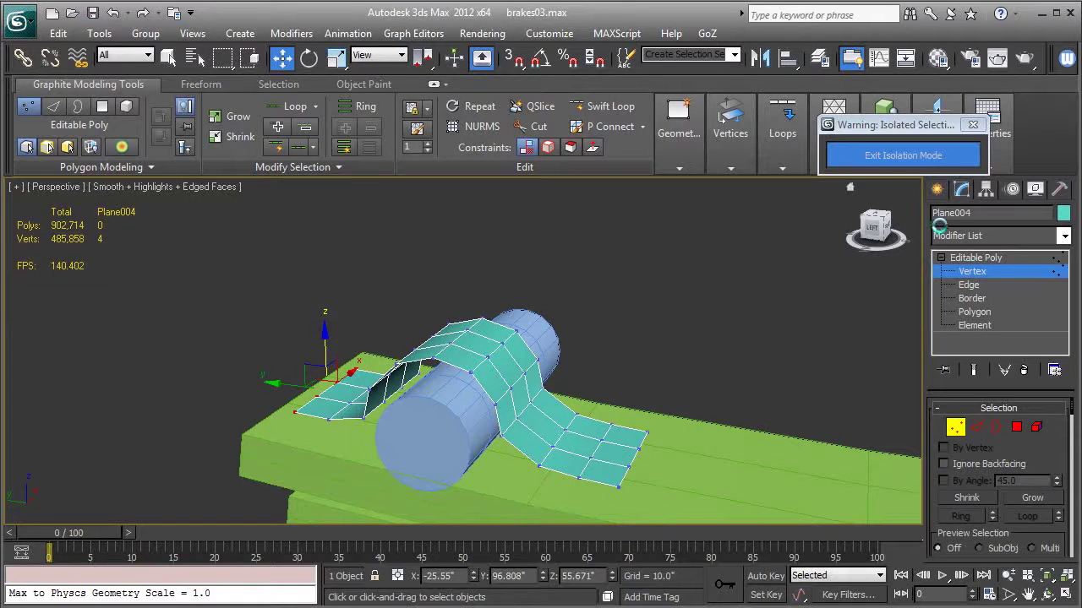
click(987, 257)
click(987, 236)
key(s)
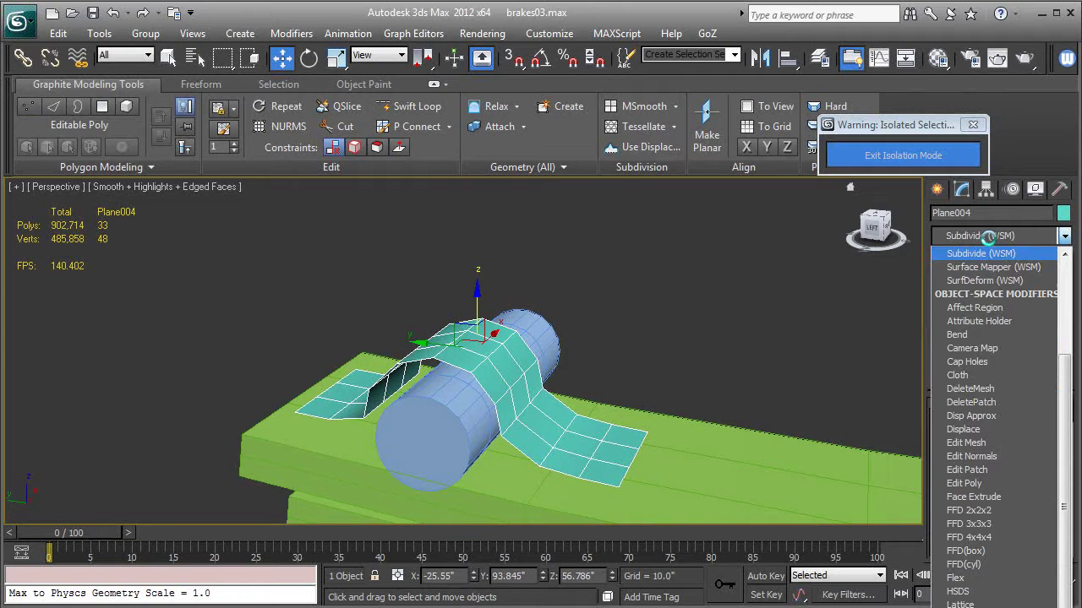
key(s)
key(s)
key(s)
key(s)
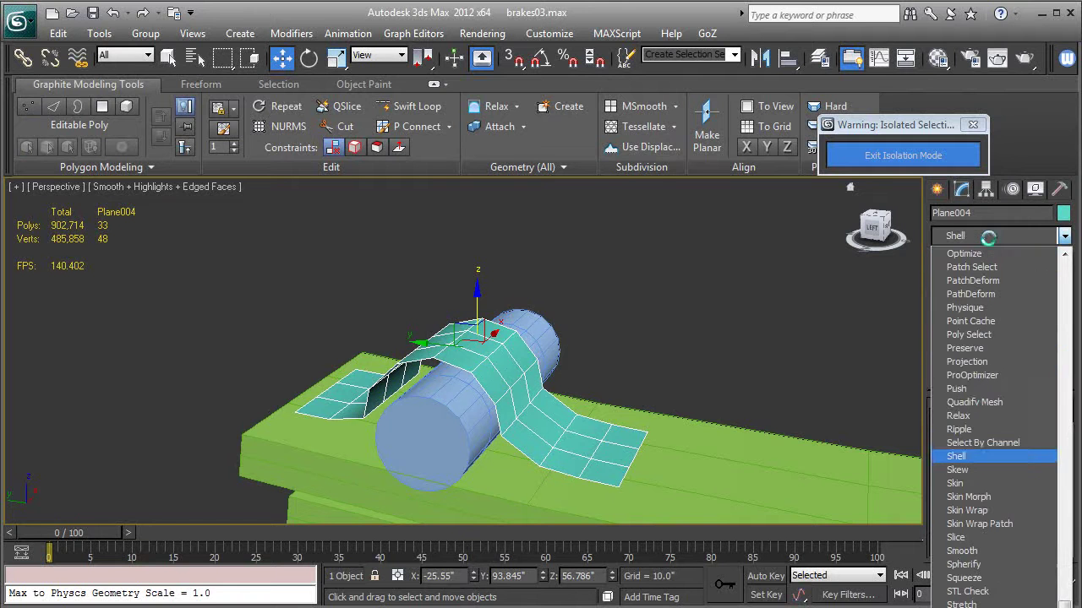
click(958, 456)
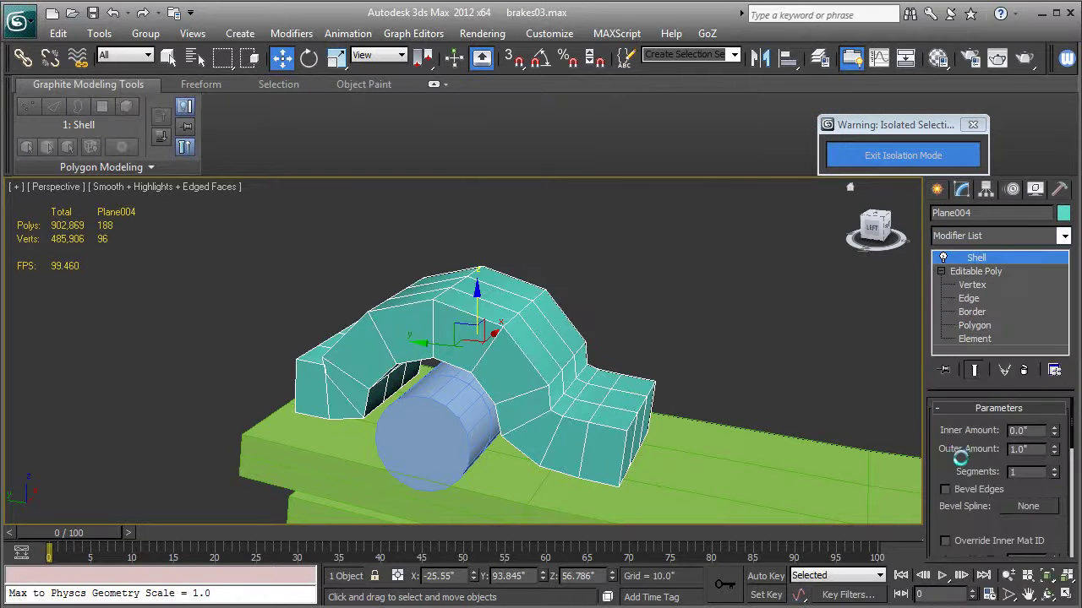
drag(1056, 446, 1055, 379)
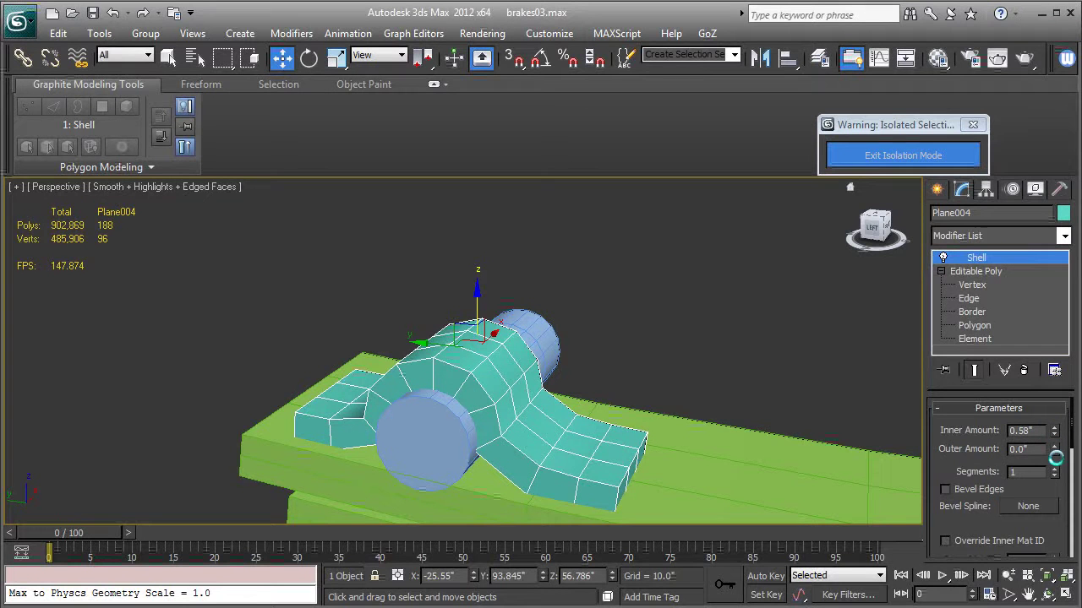
drag(1054, 471, 1053, 462)
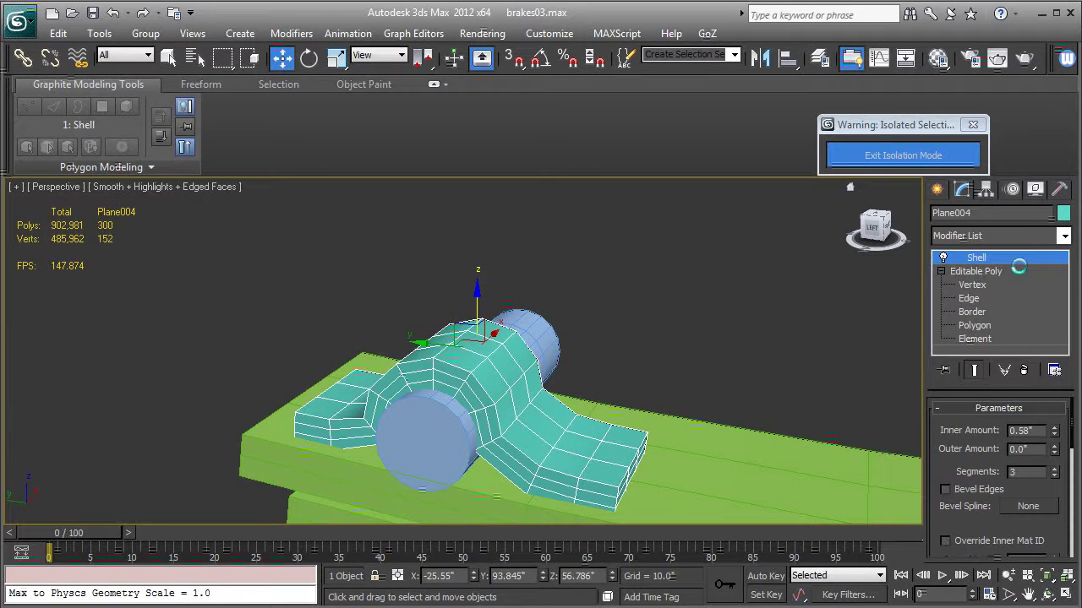
Step: Add a TurboSmooth modifier on top of the strap's Shell
click(1015, 231)
click(1015, 231)
click(1016, 232)
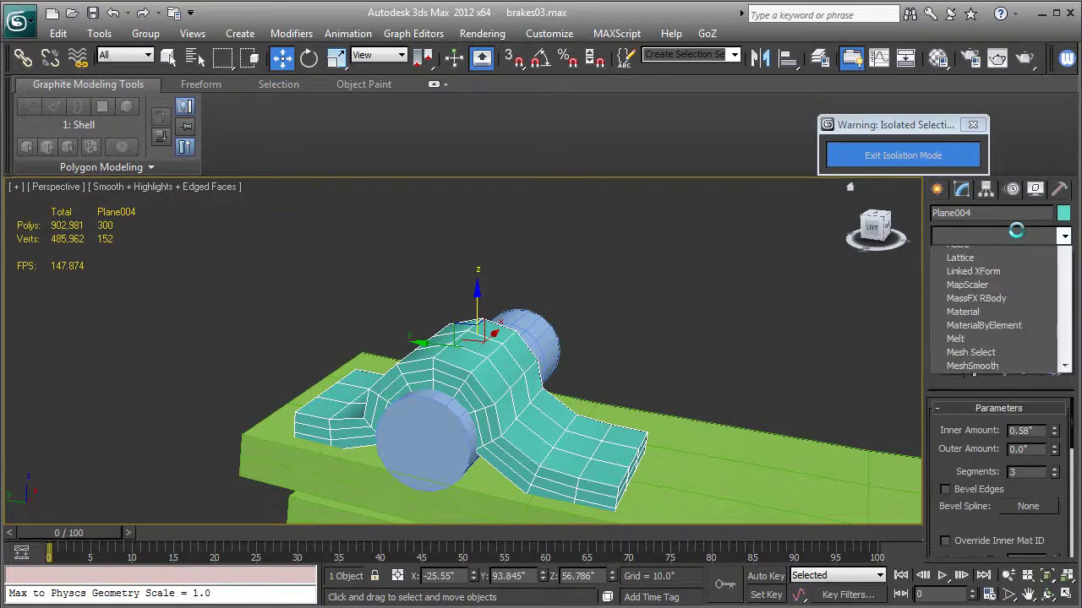
key(t)
key(t)
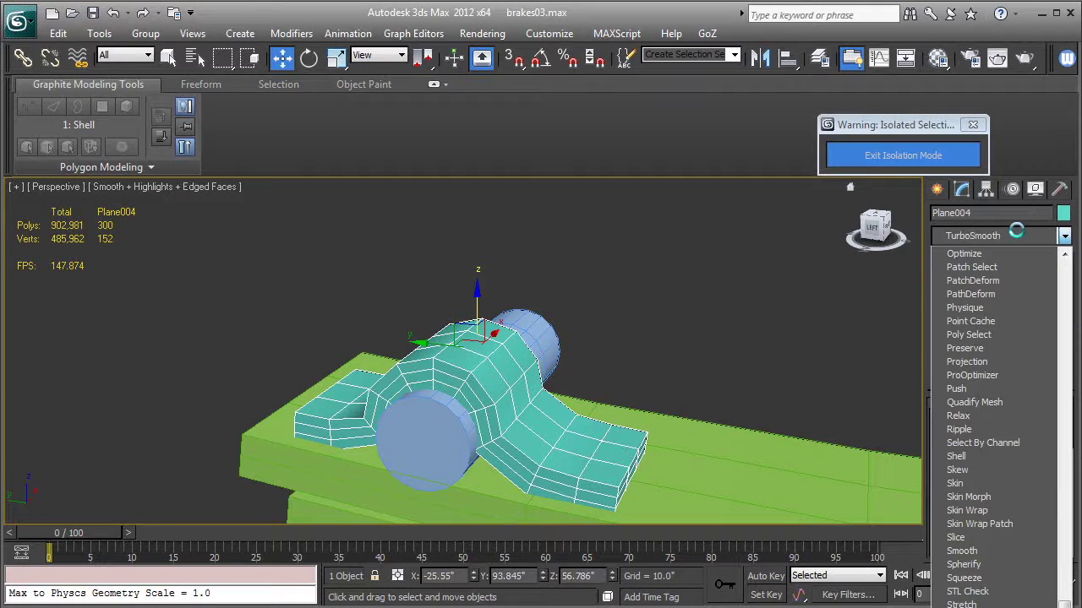
key(Return)
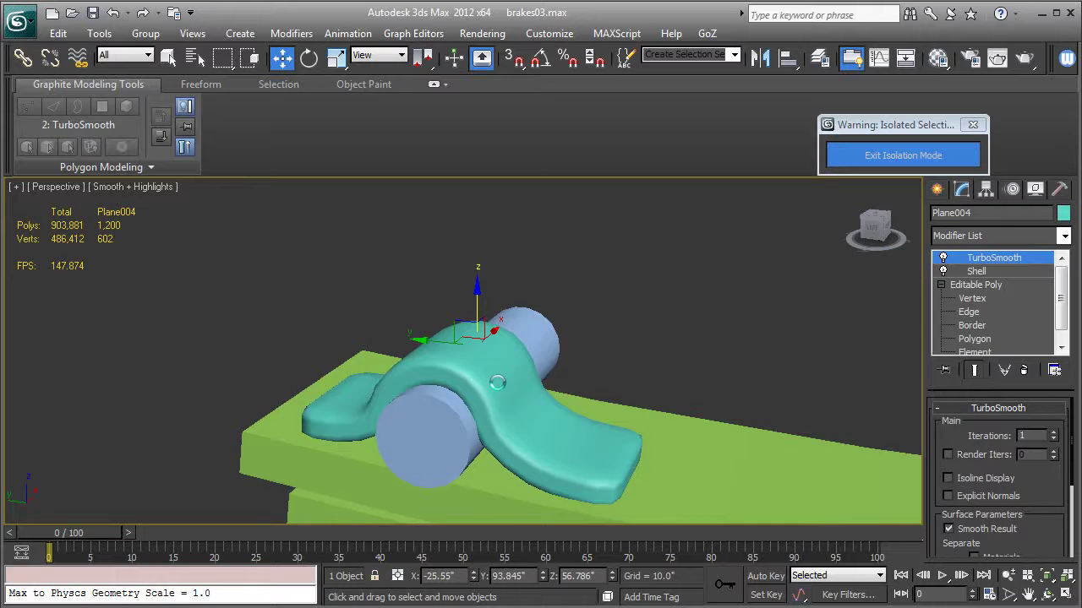
Step: Rename the smoothed strap as spring_strap-01
alt+middle_drag(497, 383, 524, 404)
drag(977, 214, 881, 215)
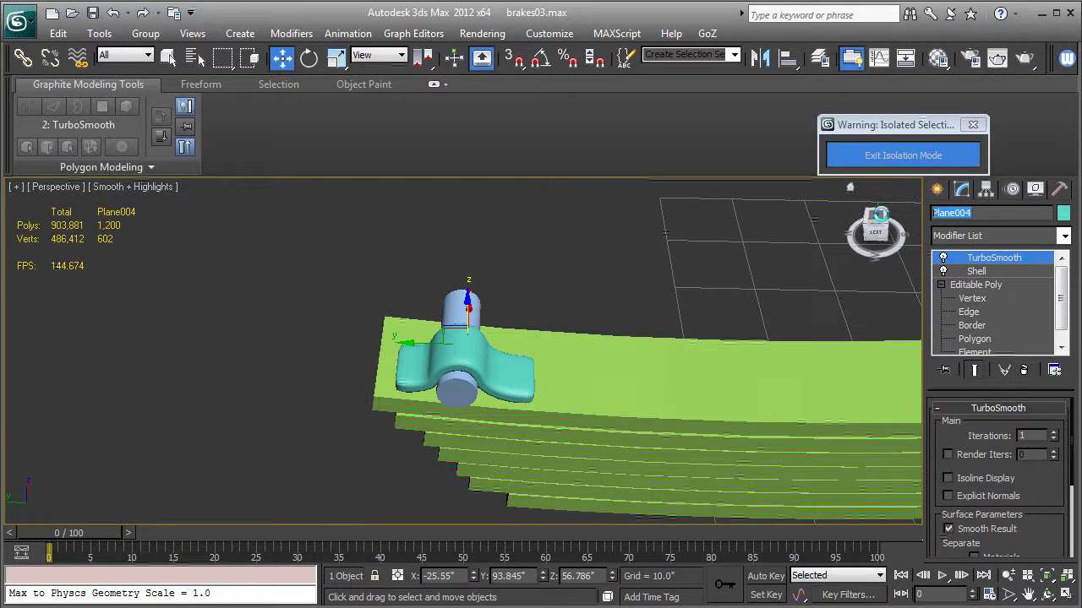
text(sp)
text(z)
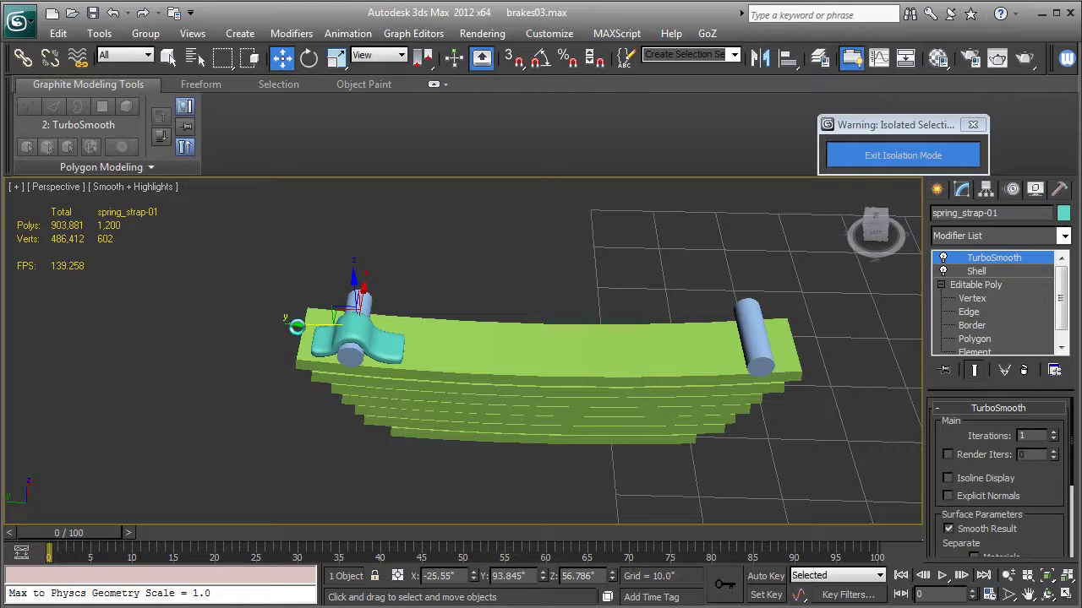
Step: Copy the strap to the spring's opposite end, then mirror the copy along Y and seat it over the pin there
shift+drag(296, 327, 708, 330)
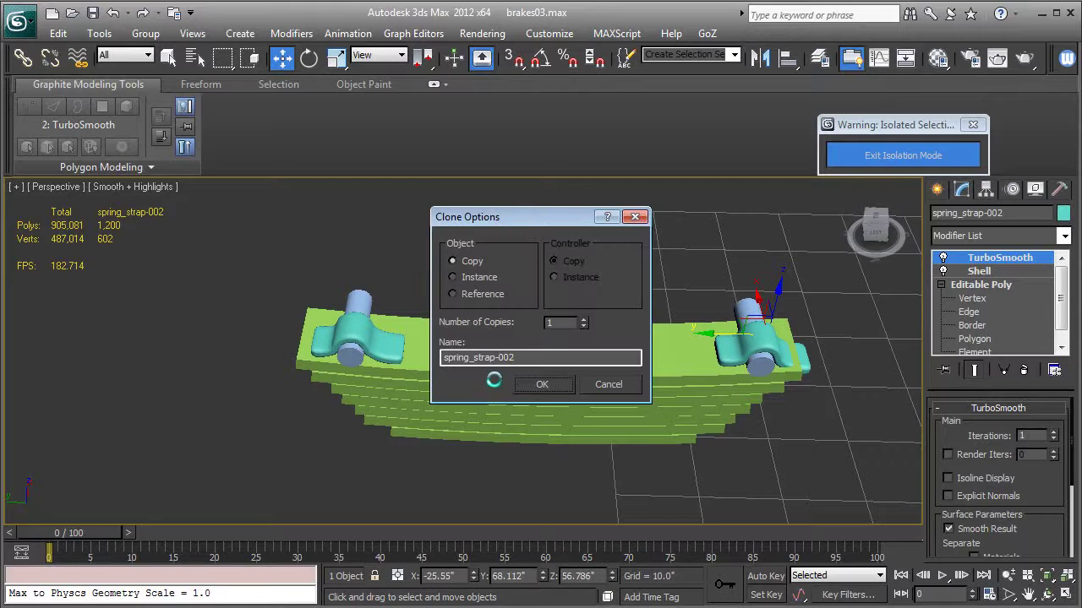
click(541, 383)
click(759, 57)
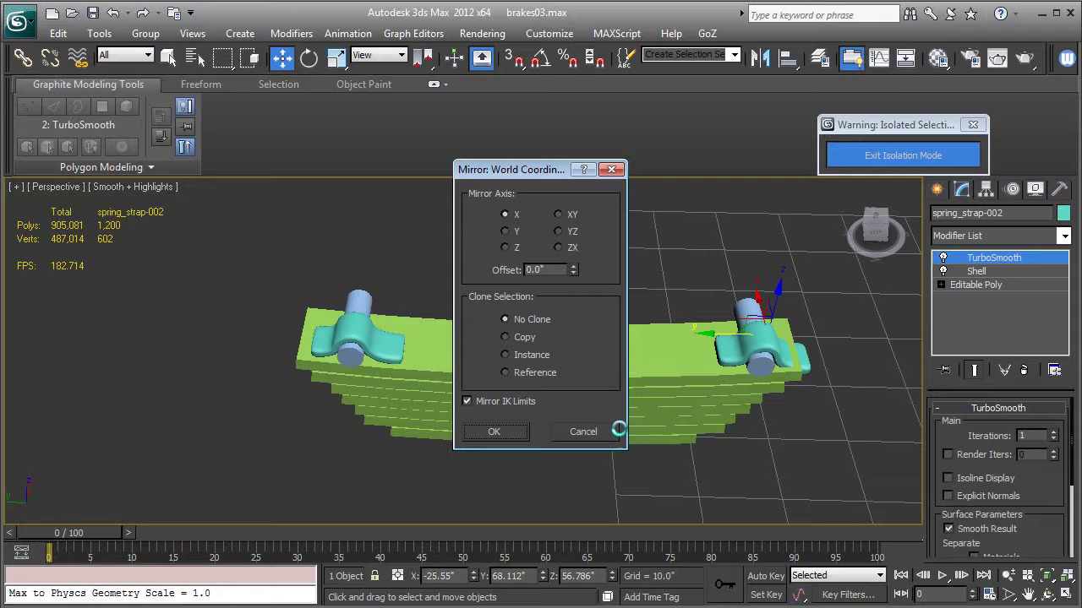
click(506, 230)
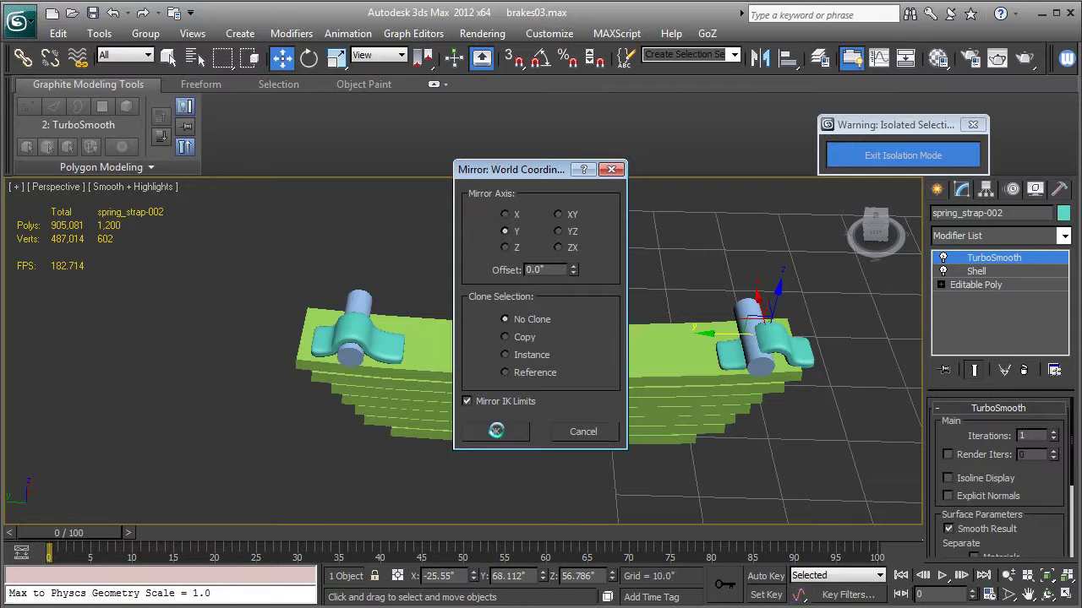
click(496, 431)
drag(713, 334, 694, 332)
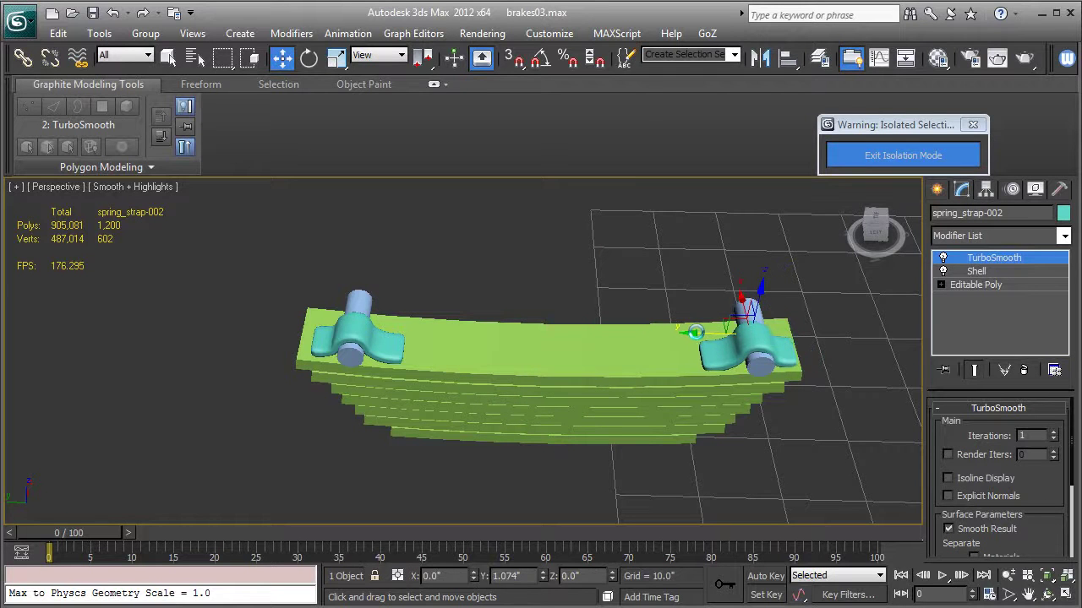
Step: Exit isolation with both straps selected and copy the pair along Y onto the pins of the neighbouring spring
ctrl+click(393, 349)
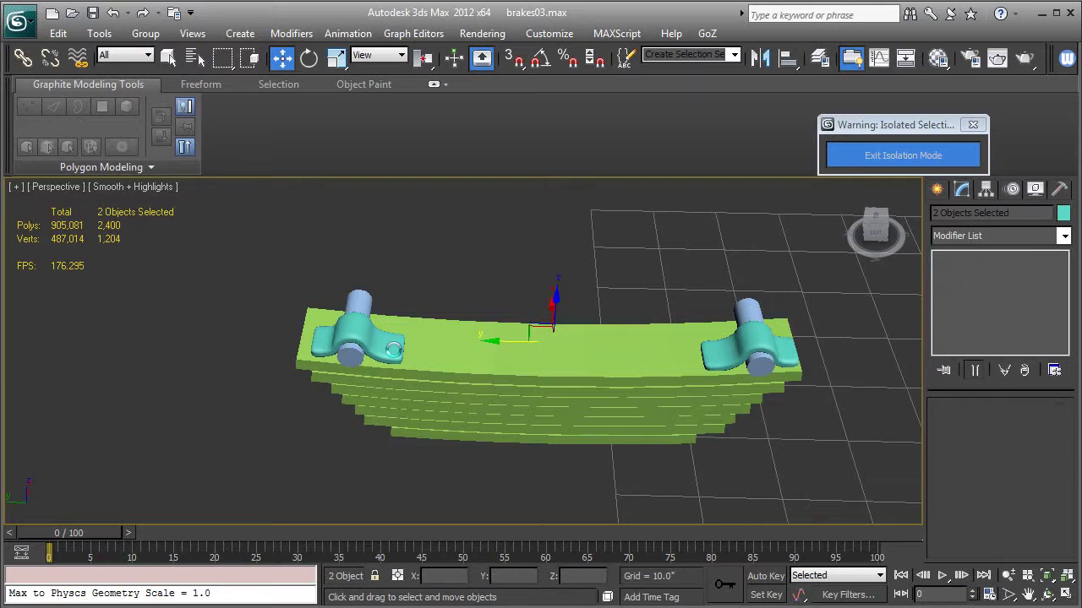
scroll(394, 349, down, 2)
click(879, 155)
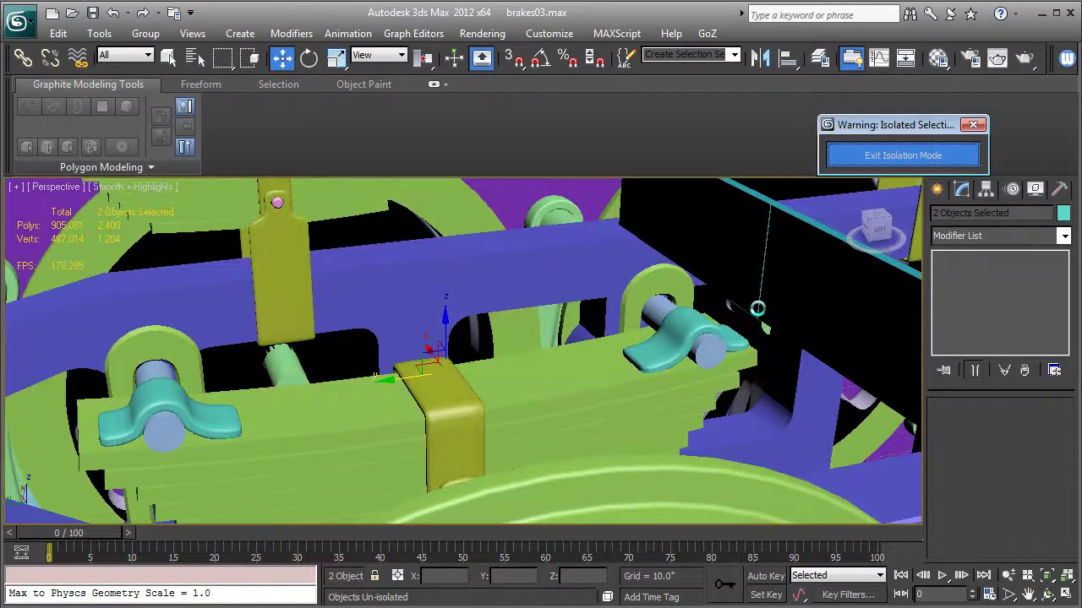
alt+middle_drag(758, 307, 356, 232)
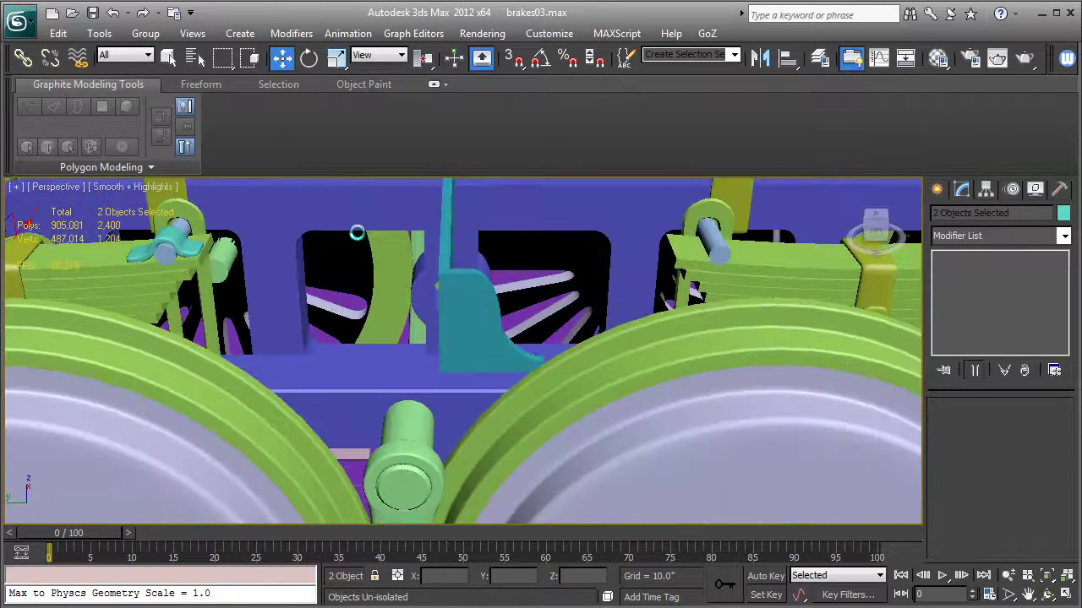
scroll(473, 266, down, 3)
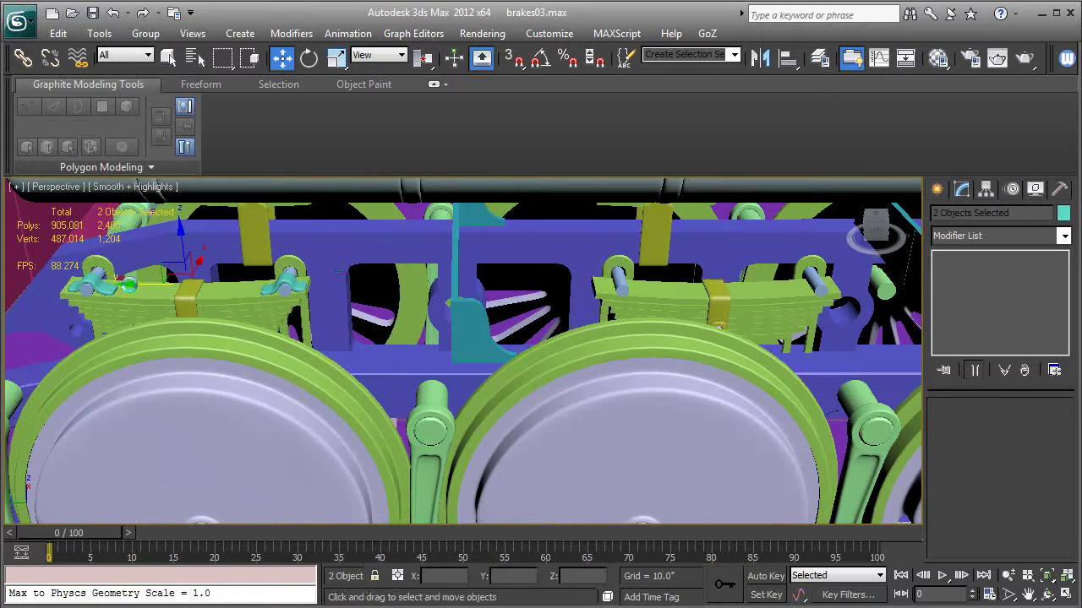
shift+drag(128, 285, 660, 281)
click(545, 384)
Step: Copy the strap pair along Y onto each of the following two springs, seating each strap over its pin
mouse_move(671, 366)
middle_down()
mouse_move(481, 387)
mouse_move(118, 300)
middle_up()
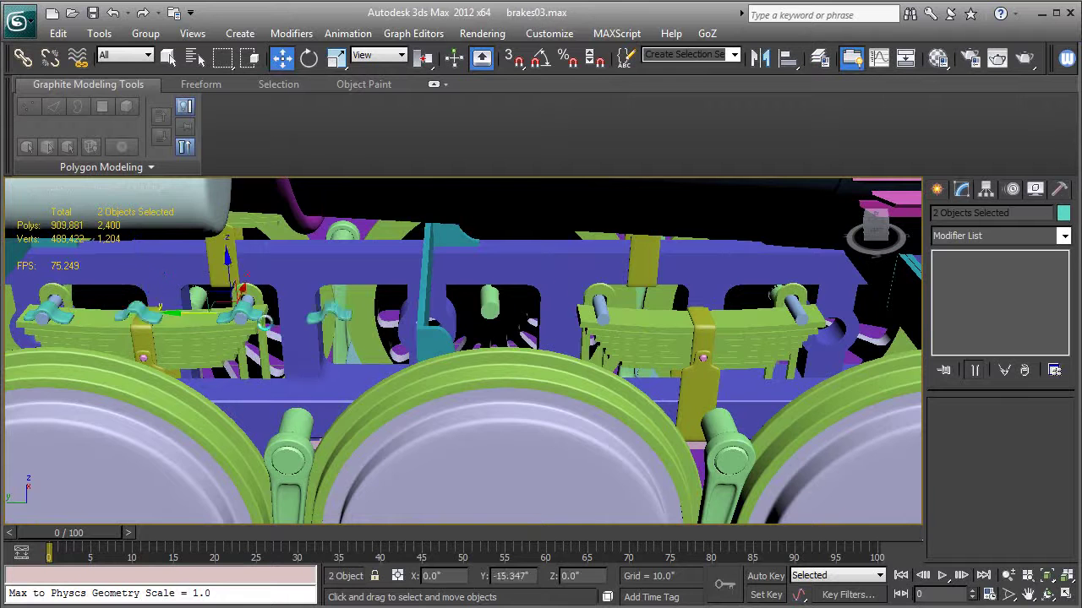
drag(264, 321, 651, 321)
click(536, 381)
alt+middle_drag(535, 381, 473, 384)
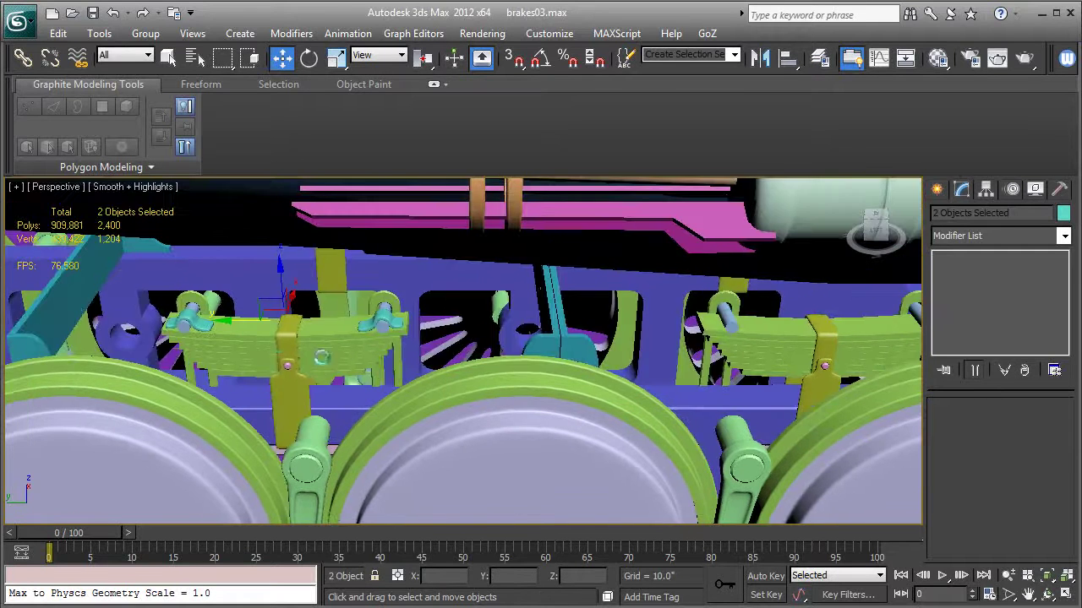
shift+drag(237, 322, 768, 316)
click(543, 384)
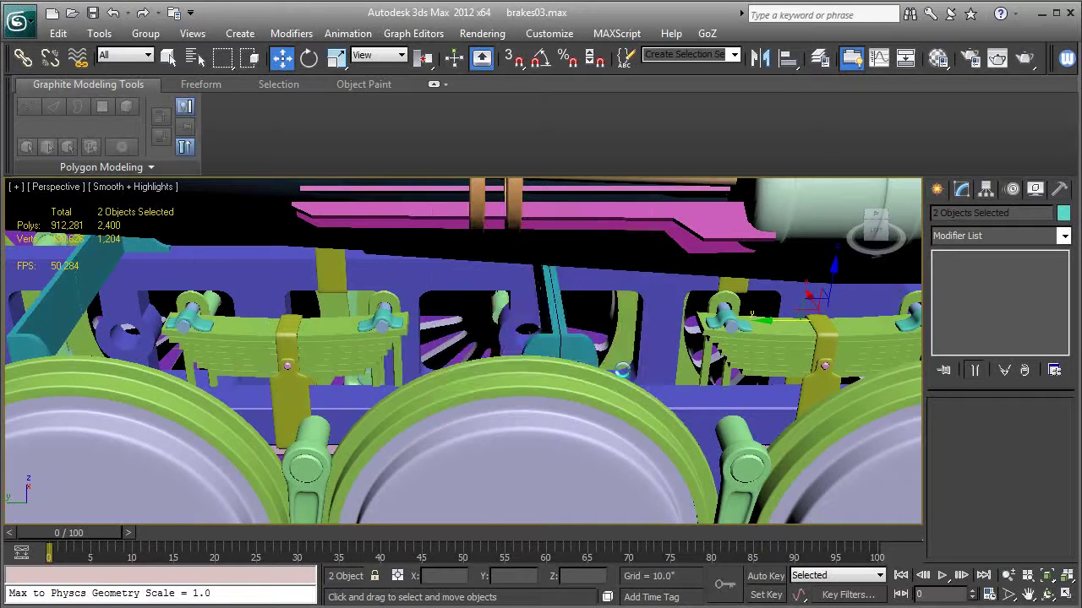
Step: Inspect the straps and springs along the driving wheels from several angles, from the rear to the front cylinders
alt+middle_drag(685, 343, 466, 326)
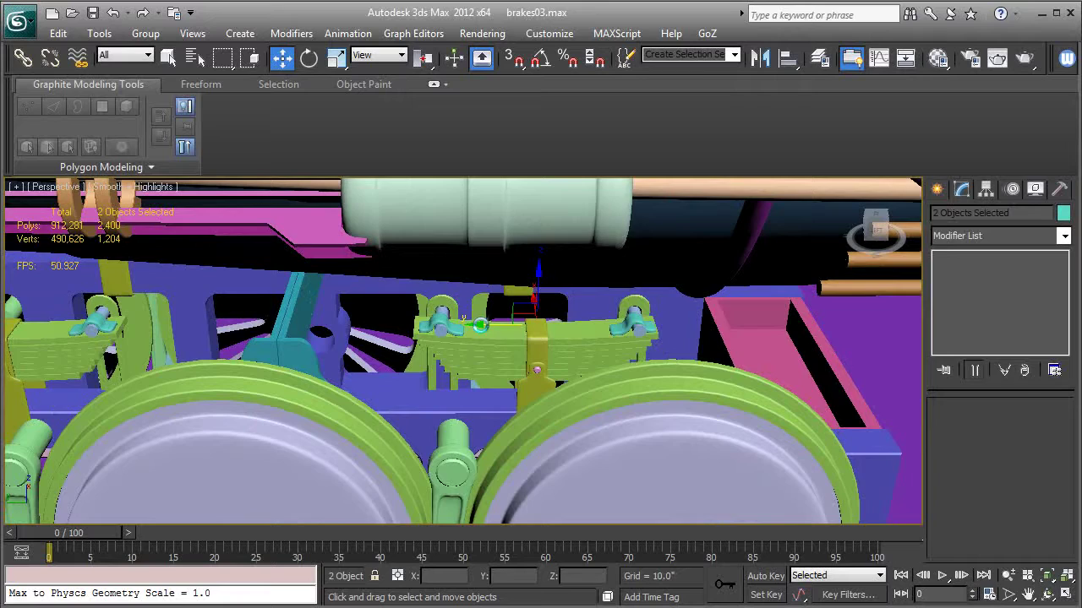
scroll(476, 380, down, 6)
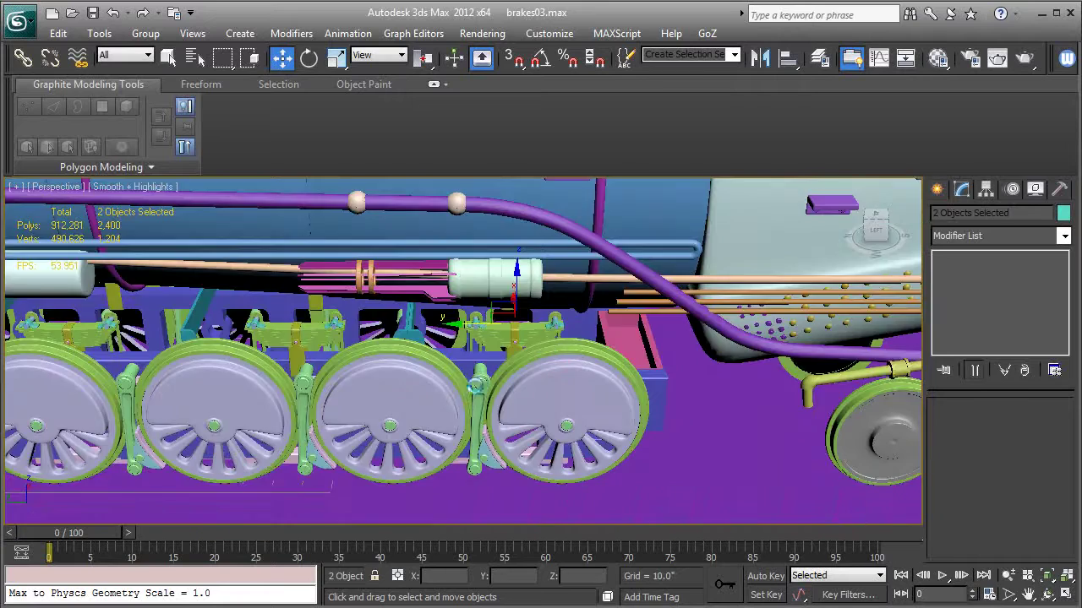
alt+middle_drag(476, 387, 633, 335)
alt+middle_drag(591, 365, 660, 361)
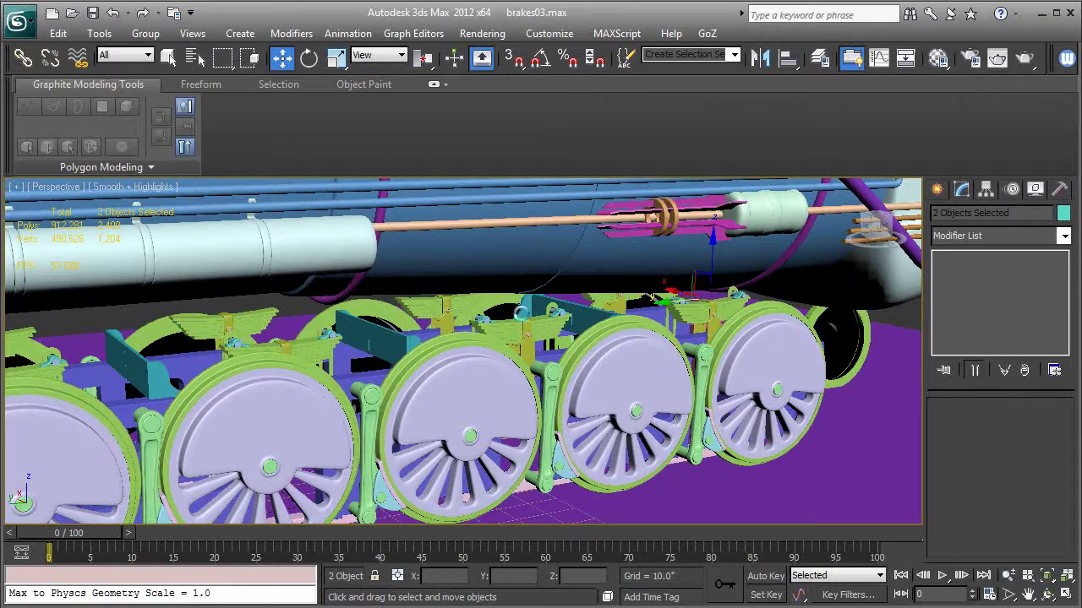
alt+middle_drag(516, 412, 601, 378)
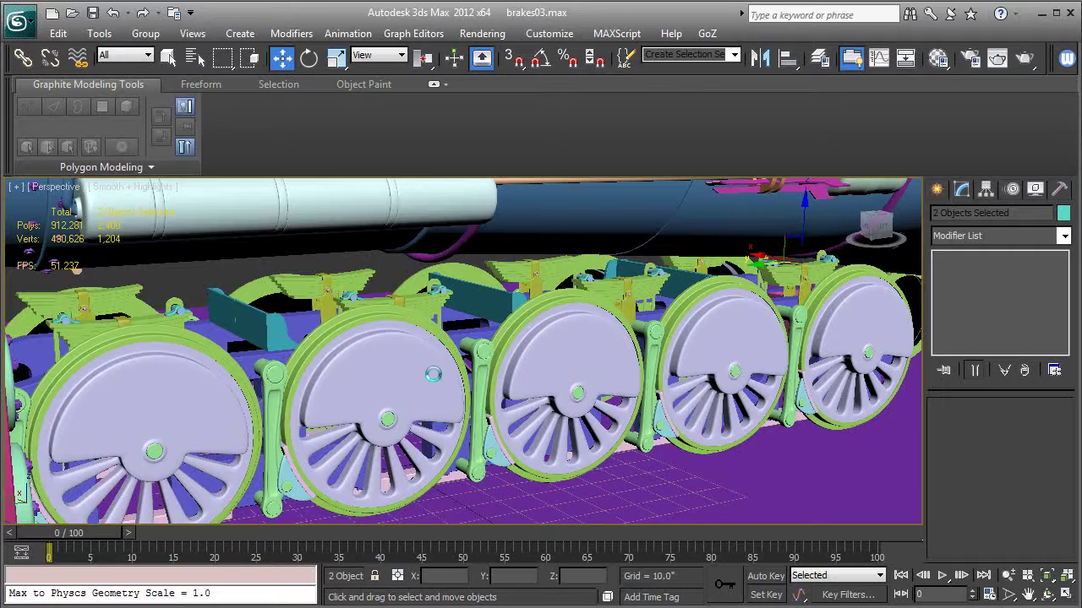
alt+middle_drag(375, 390, 434, 388)
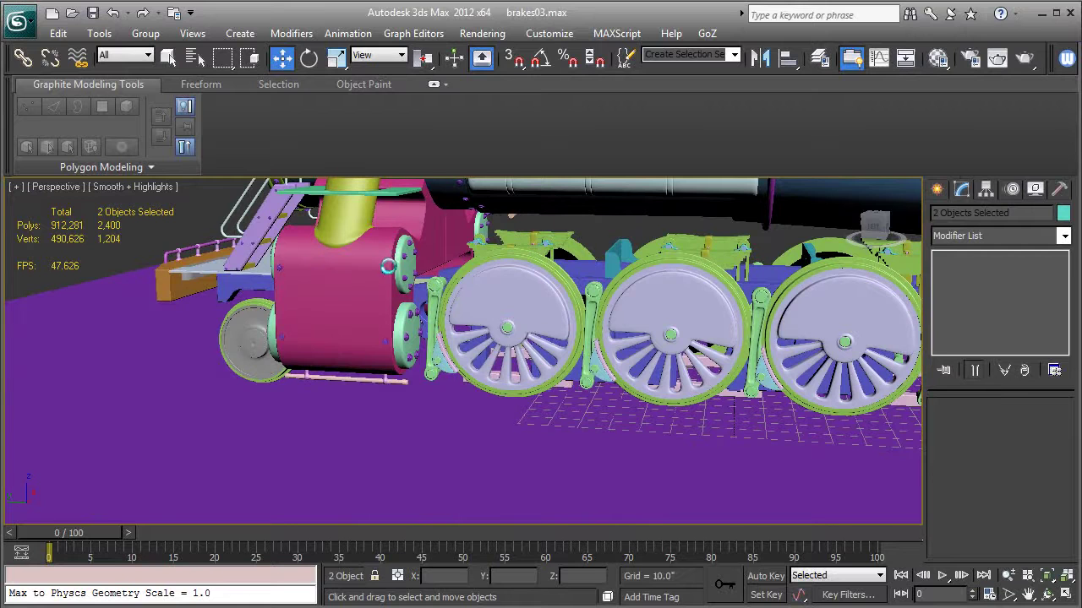
alt+middle_drag(562, 320, 535, 292)
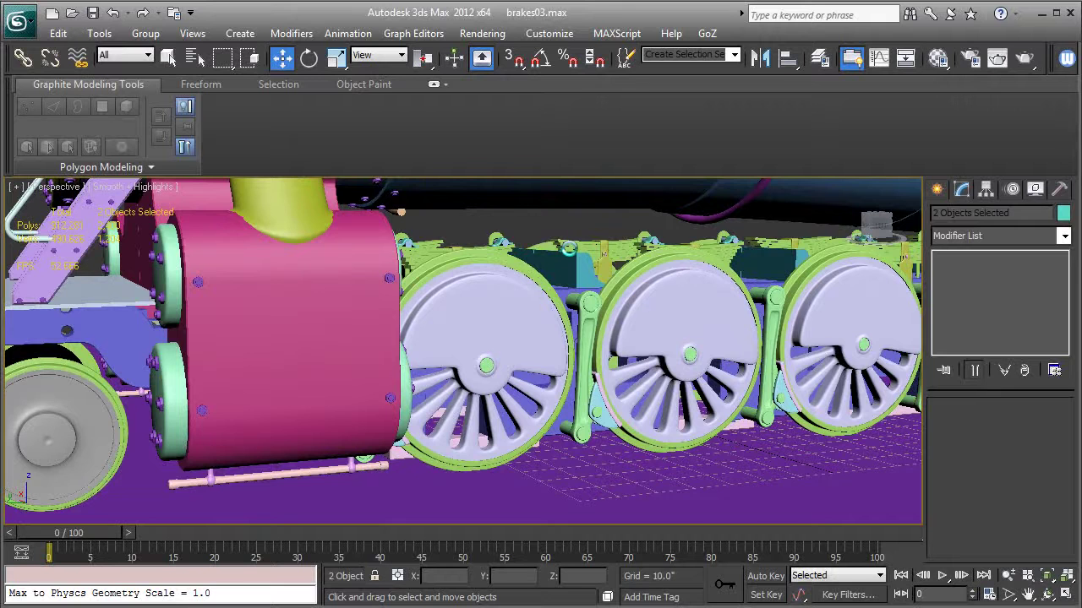
mouse_move(556, 299)
alt+middle_down()
mouse_move(576, 301)
mouse_move(541, 300)
alt+middle_up()
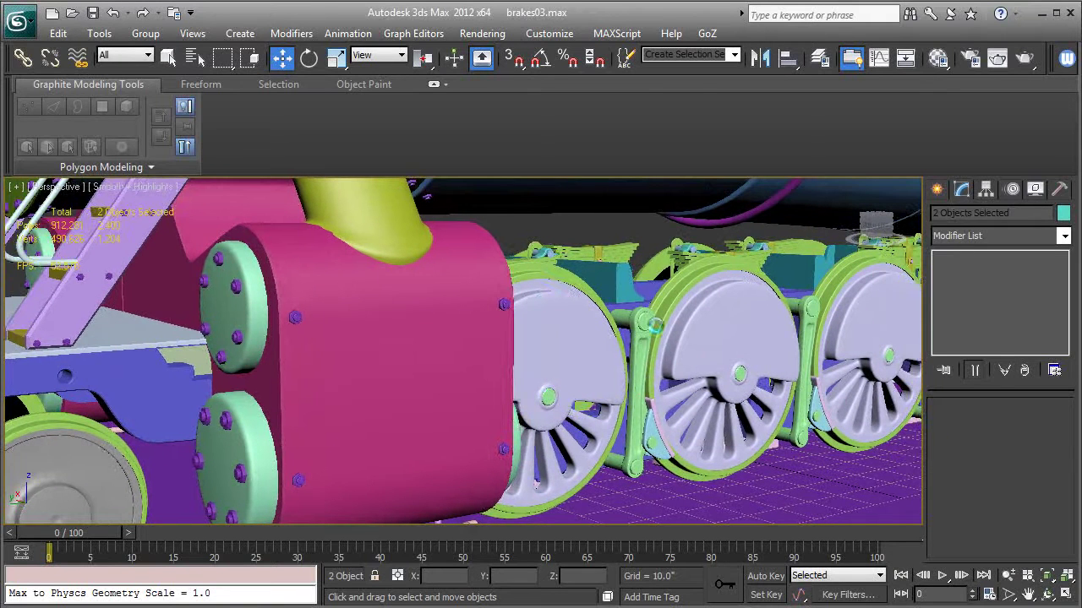